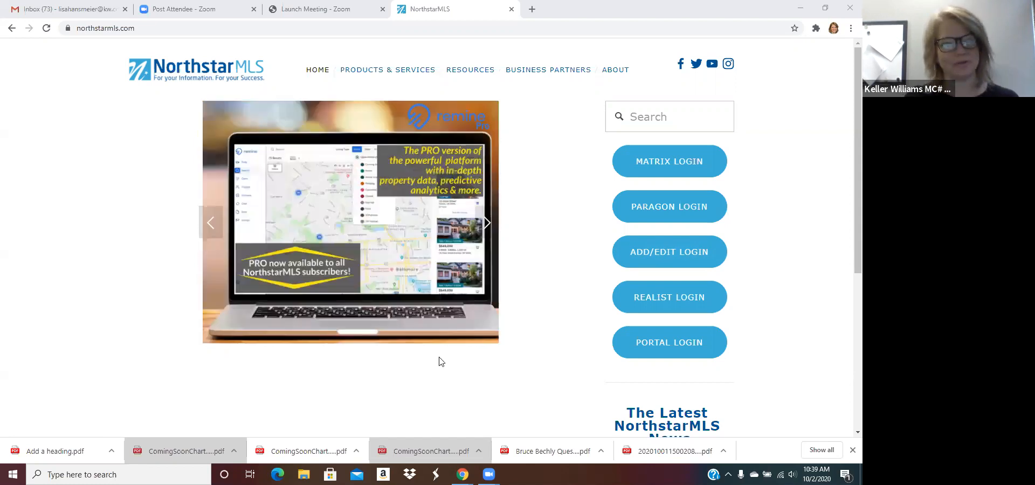
Step: Open the Matrix login in a new tab and sign in with your NRDS ID and password
left_click(458, 27)
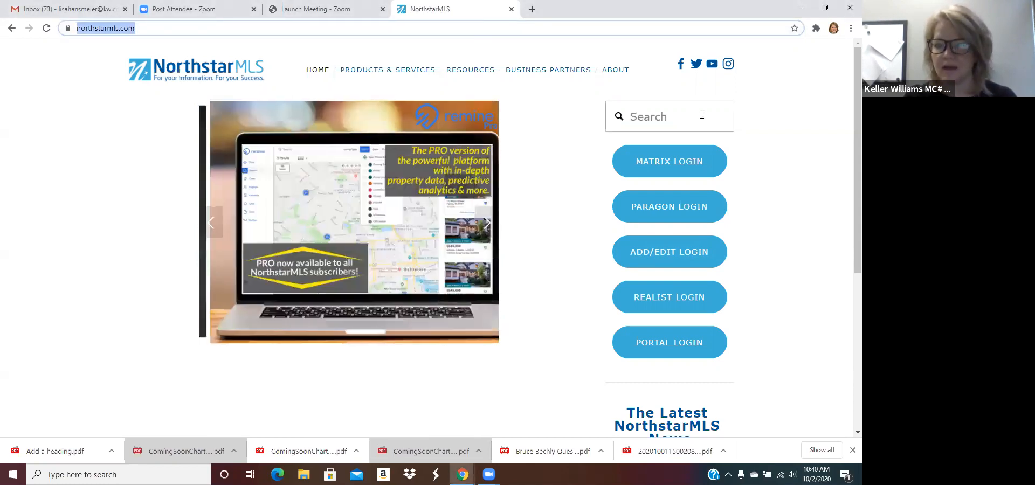
left_click(669, 163)
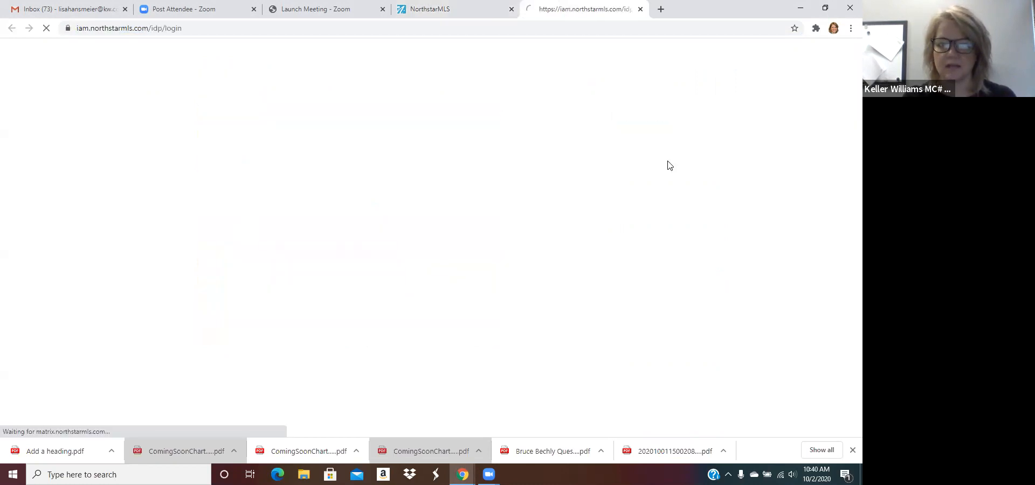
key("Tab")
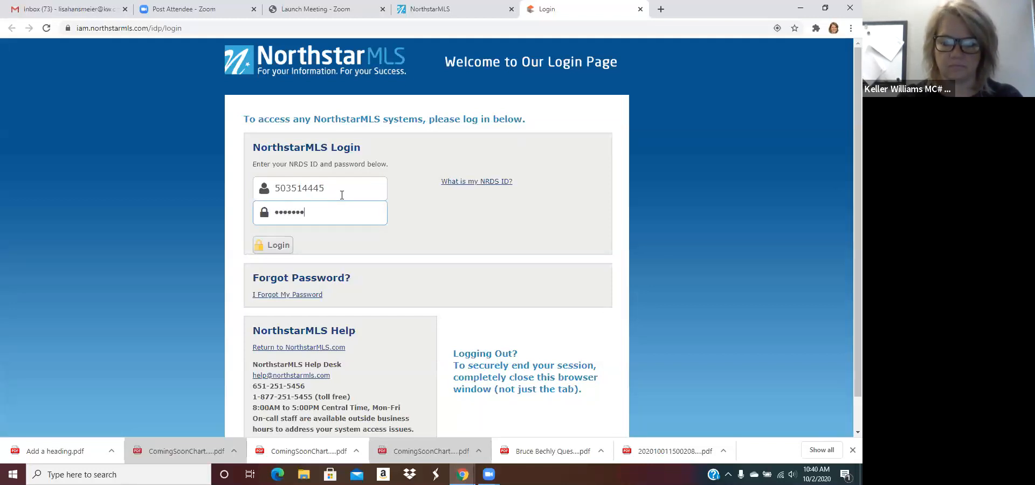
key("Return")
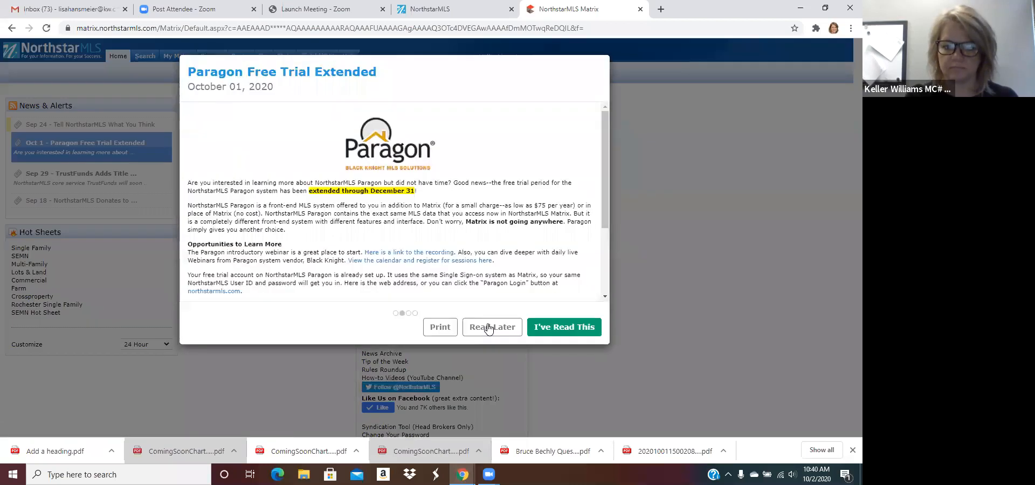
Step: Set both news announcements aside with Read Later to reach the Matrix home page
left_click(489, 327)
left_click(489, 327)
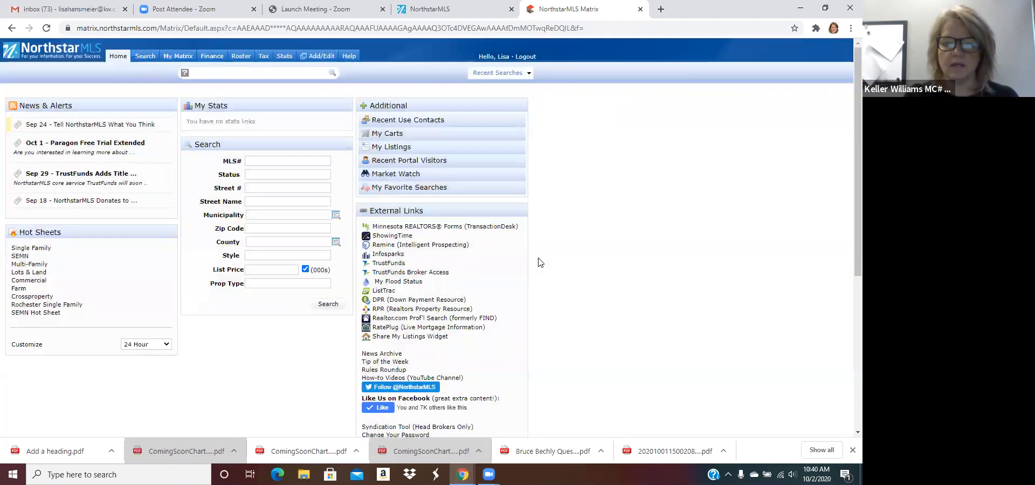
mouse_move(124, 59)
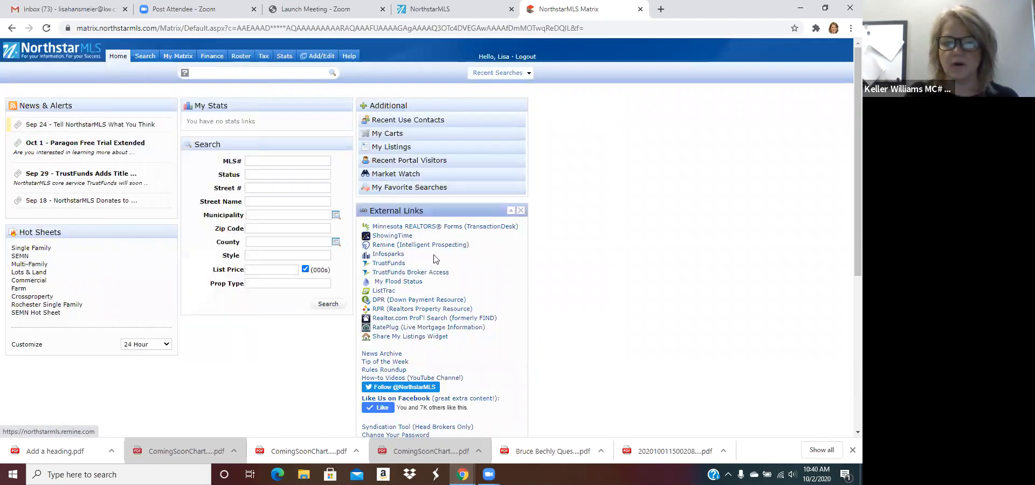
Step: Launch TransactionDesk from Matrix, dismiss the training notice, and show the Transactions list
left_click(420, 230)
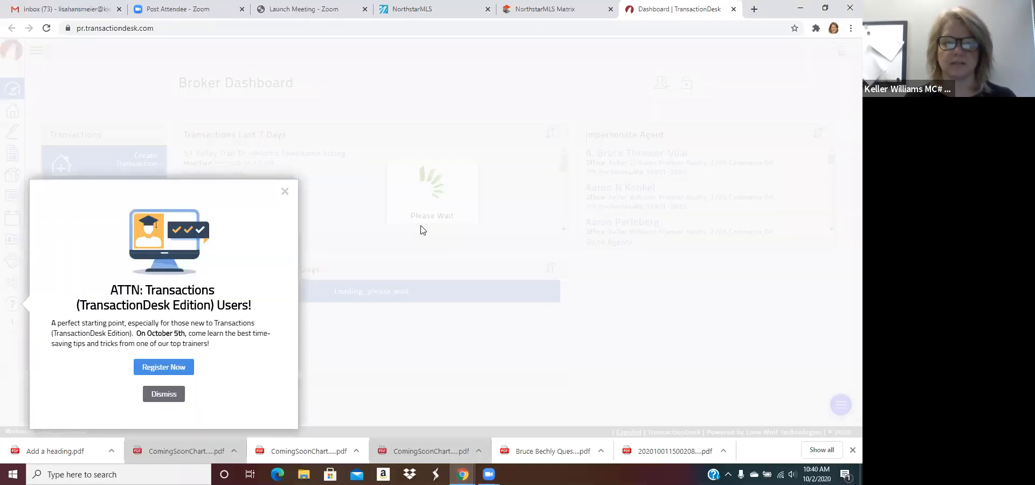
left_click(284, 192)
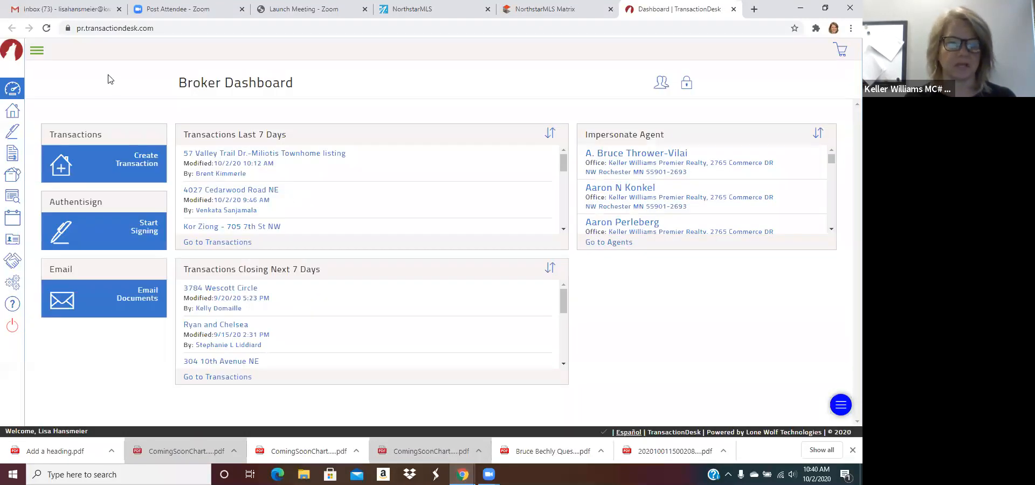
left_click(12, 113)
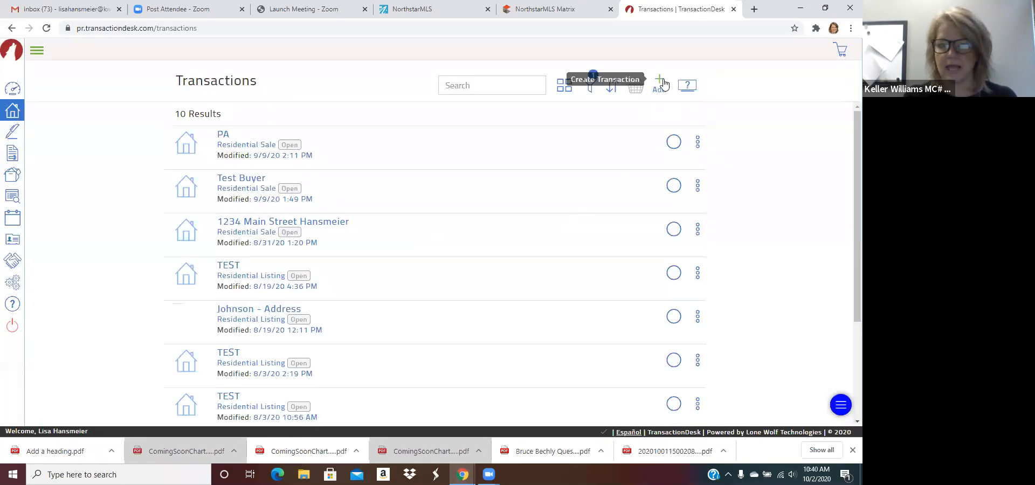
Step: Start a new transaction named 'Test' using the Residential Sale Packet template
left_click(660, 84)
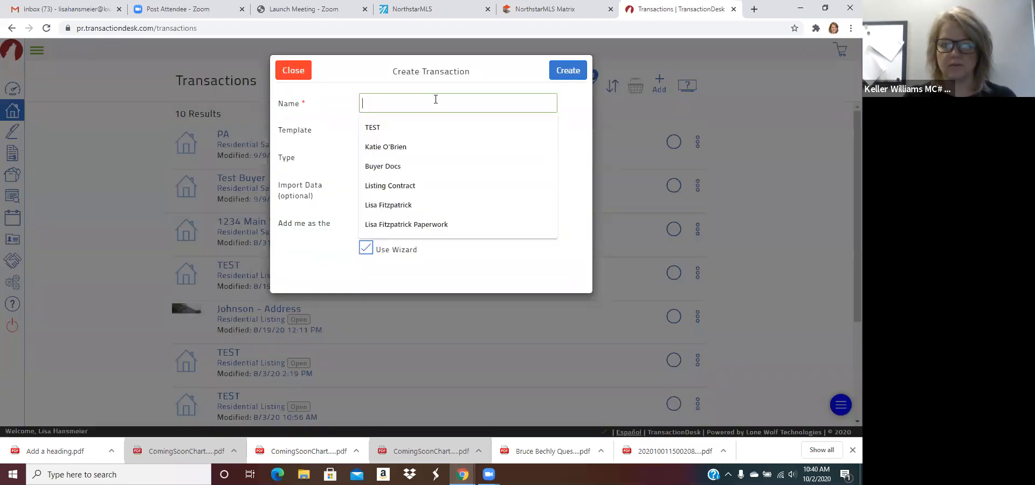
type("Test q")
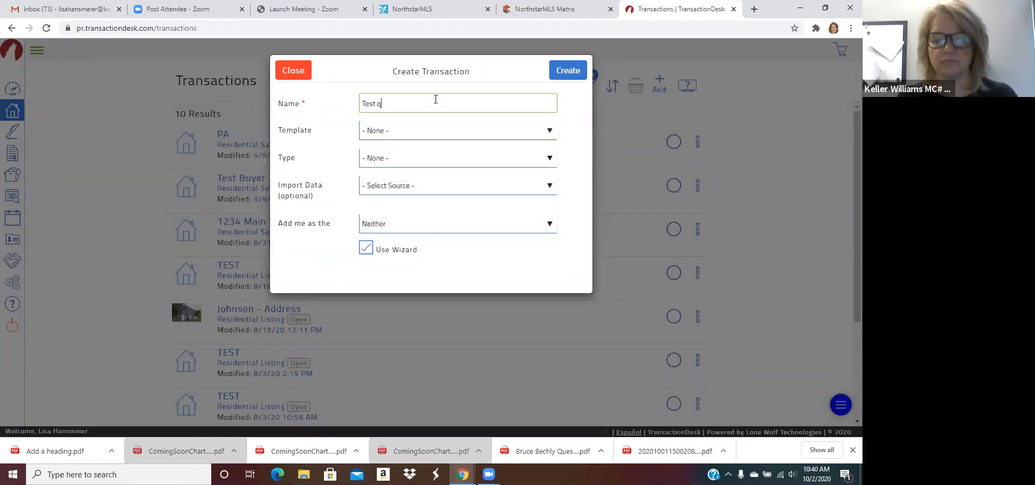
key("BackSpace")
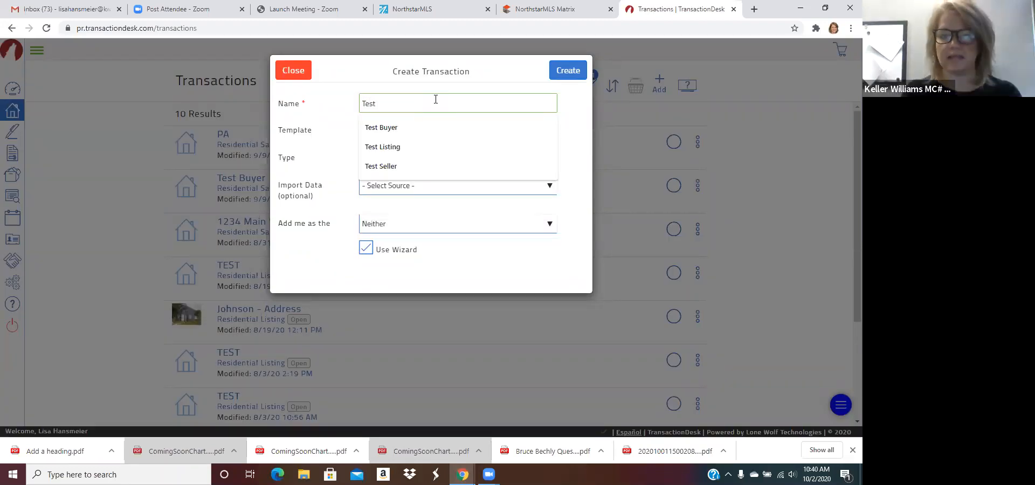
key("Tab")
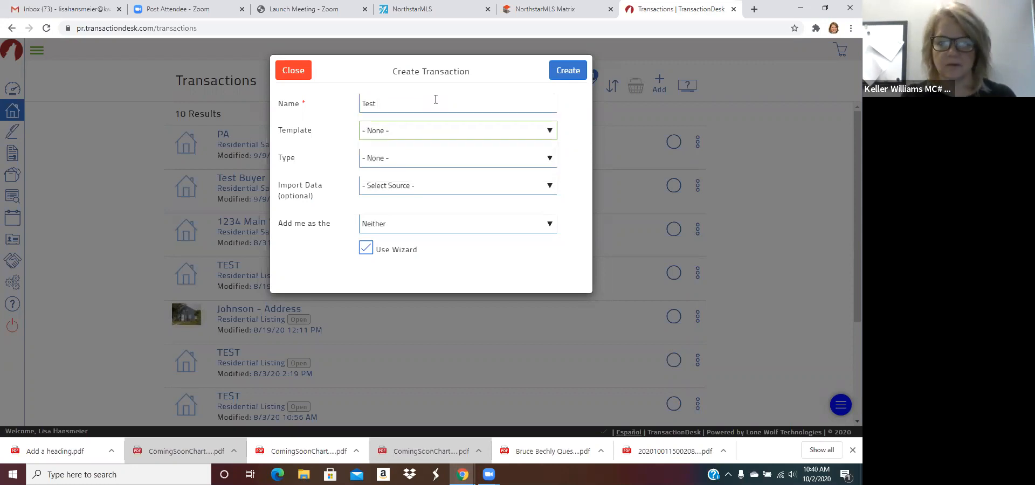
left_click(426, 133)
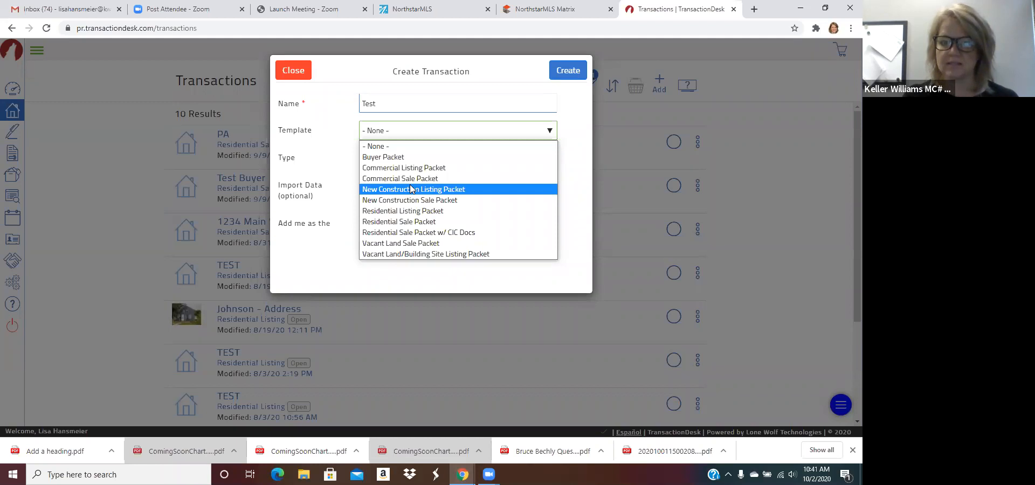
left_click(430, 222)
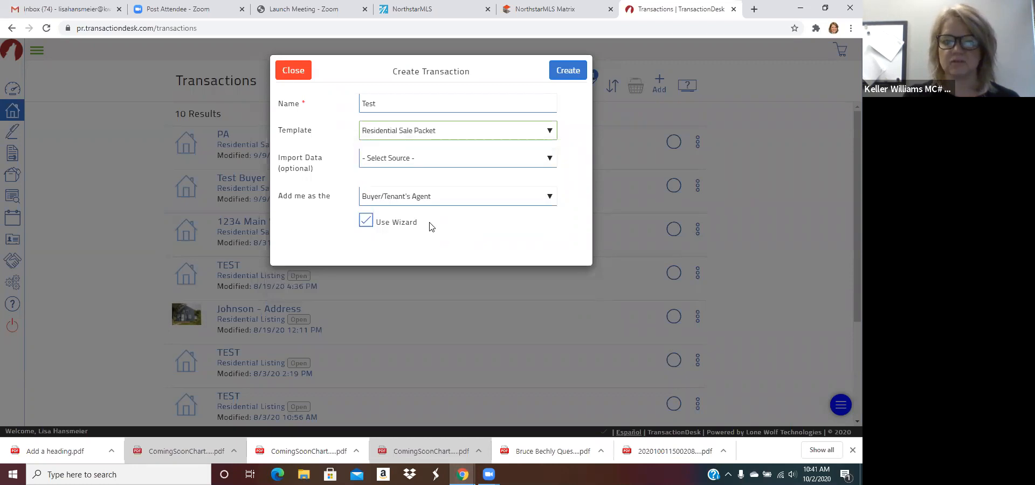
Step: Reset Import Data to '- Select Source -' and create the transaction
left_click(448, 160)
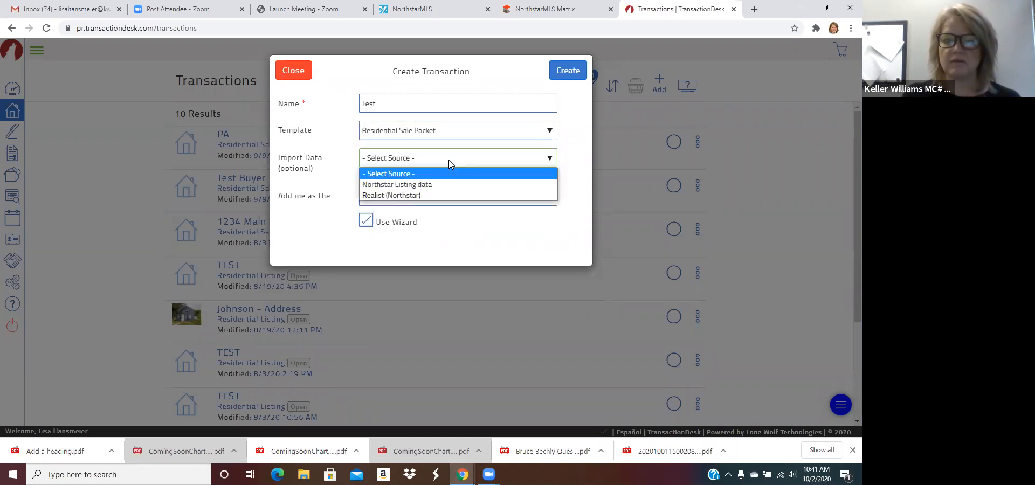
left_click(413, 195)
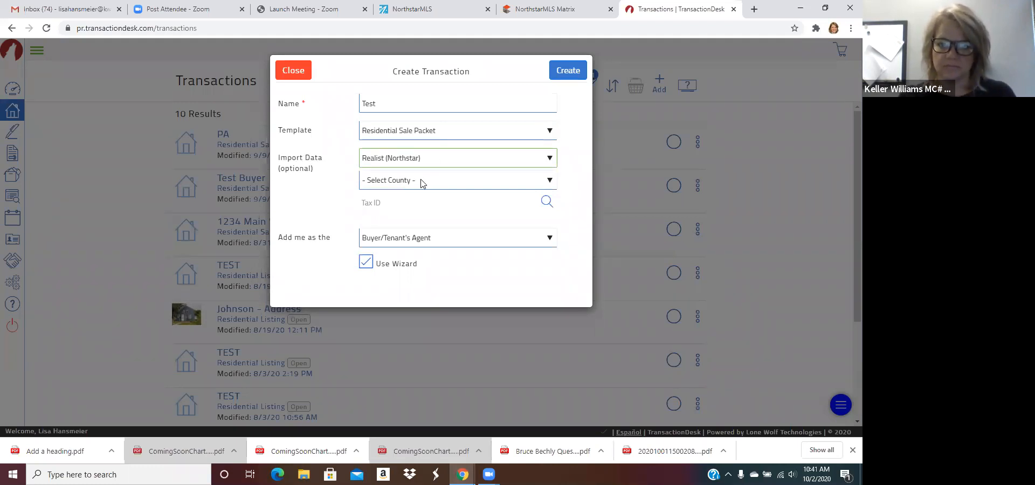
left_click(573, 74)
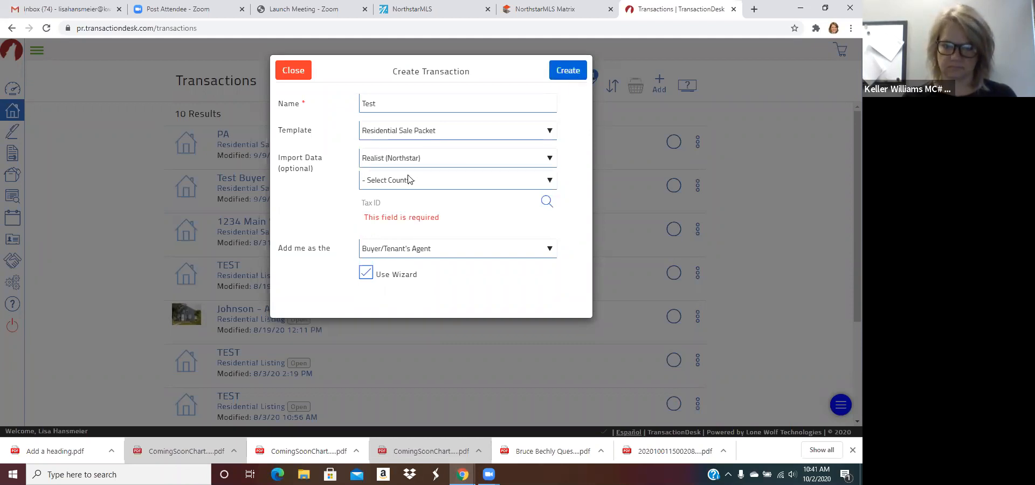
left_click(437, 156)
left_click(402, 174)
left_click(568, 76)
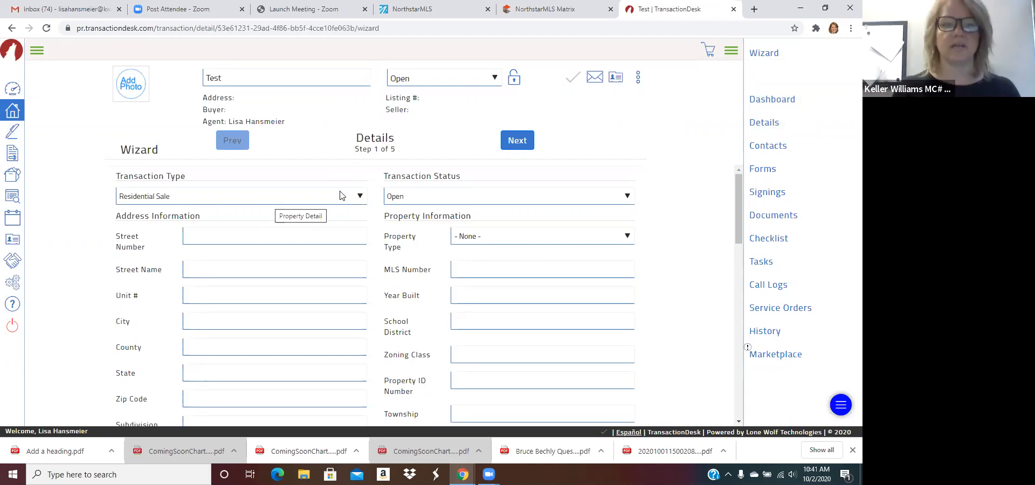
Step: Leave the property Details blank and advance to Step 2, Transaction Dates
scroll(342, 195, "down", 2)
scroll(342, 195, "up", 2)
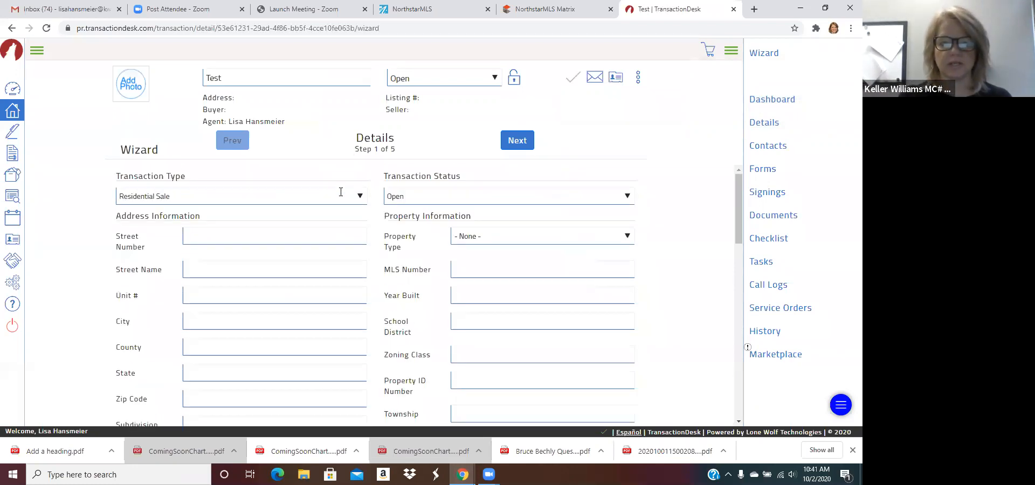
scroll(294, 249, "down", 4)
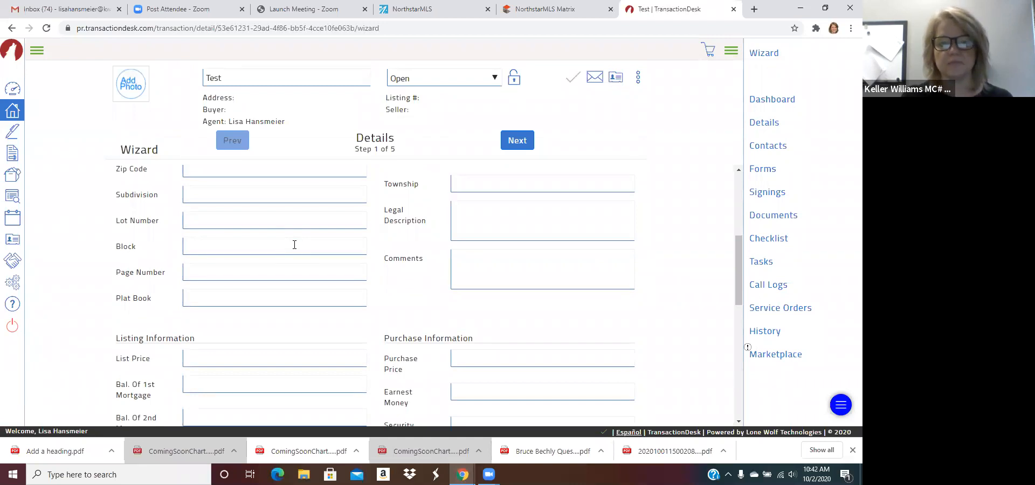
scroll(294, 245, "up", 5)
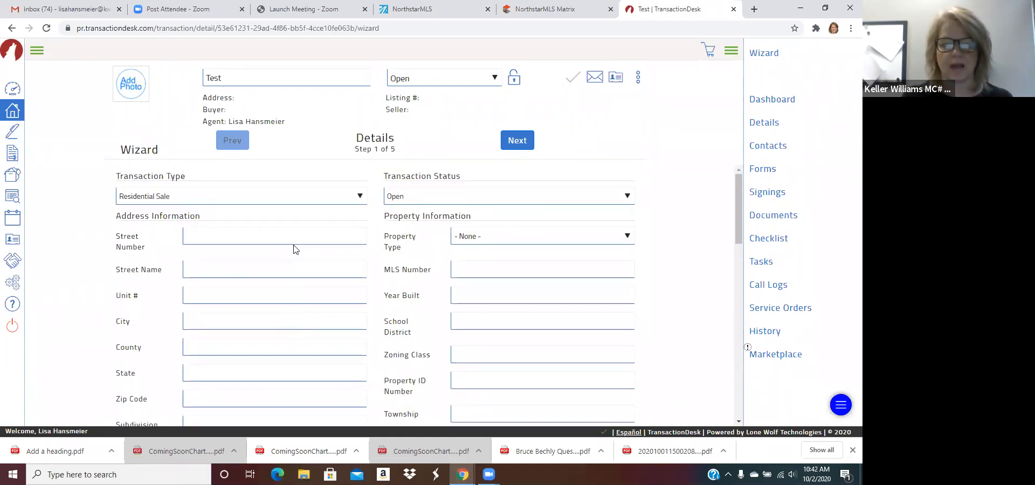
scroll(310, 302, "down", 4)
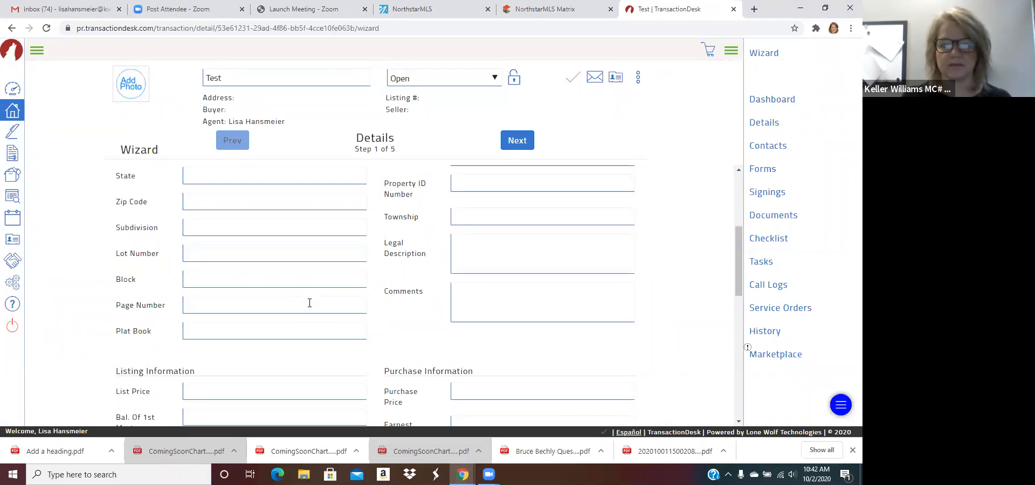
left_click(515, 139)
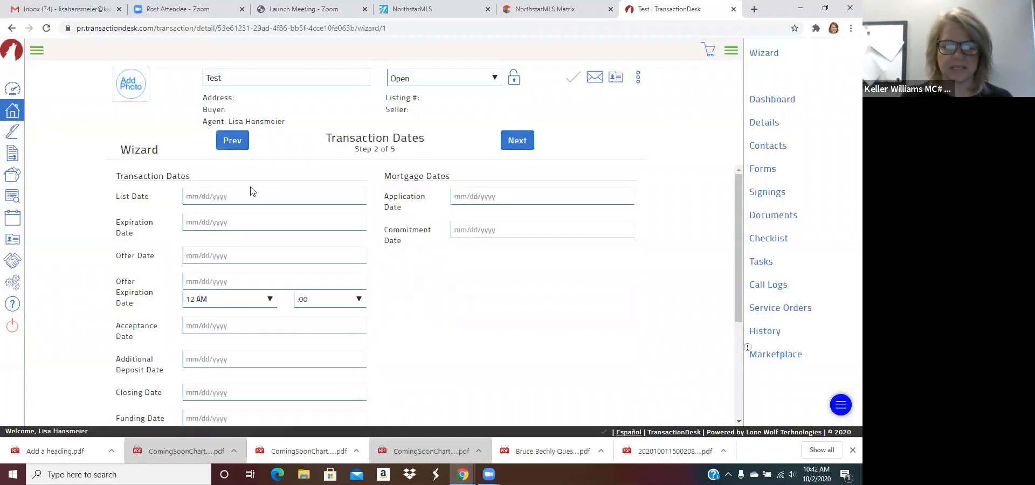
scroll(243, 221, "down", 2)
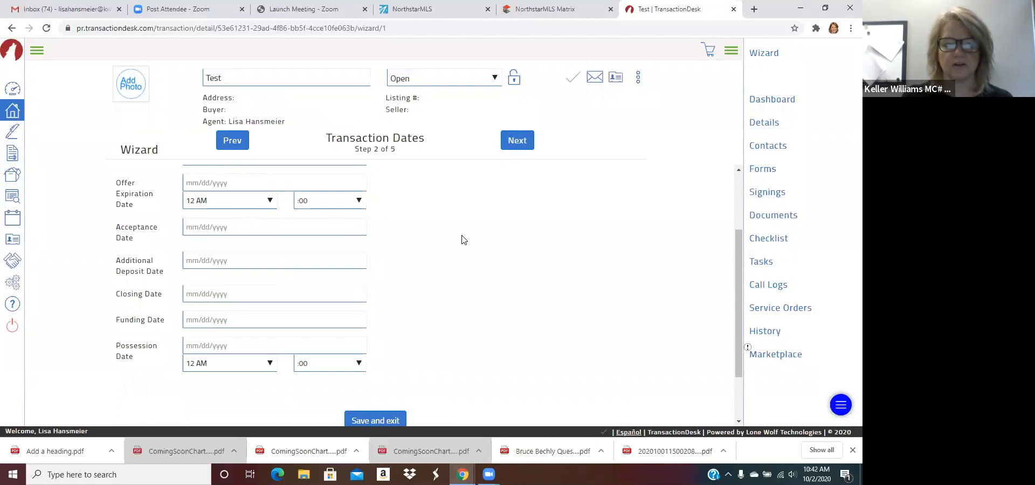
scroll(459, 235, "up", 2)
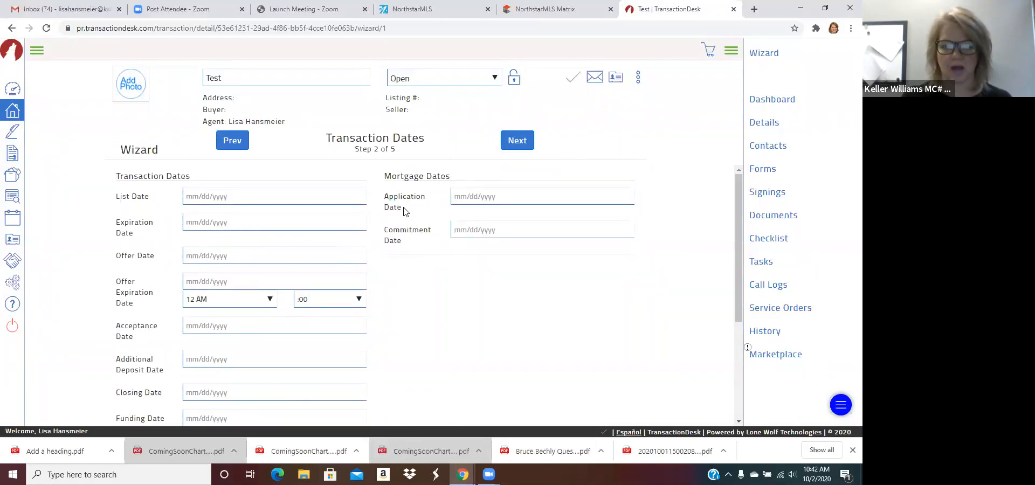
Step: Skip the dates, add yourself as a Buyer contact, and advance to the Forms step
left_click(516, 145)
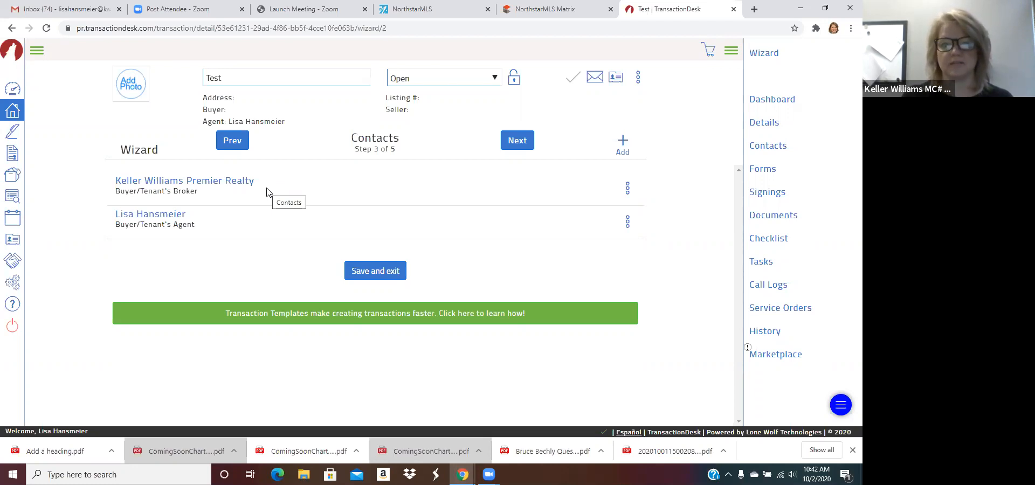
left_click(622, 144)
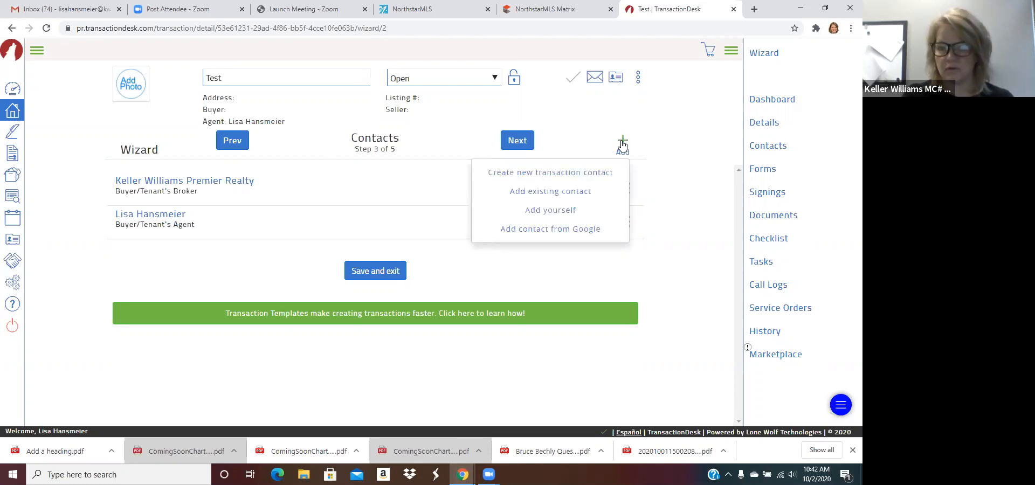
left_click(551, 210)
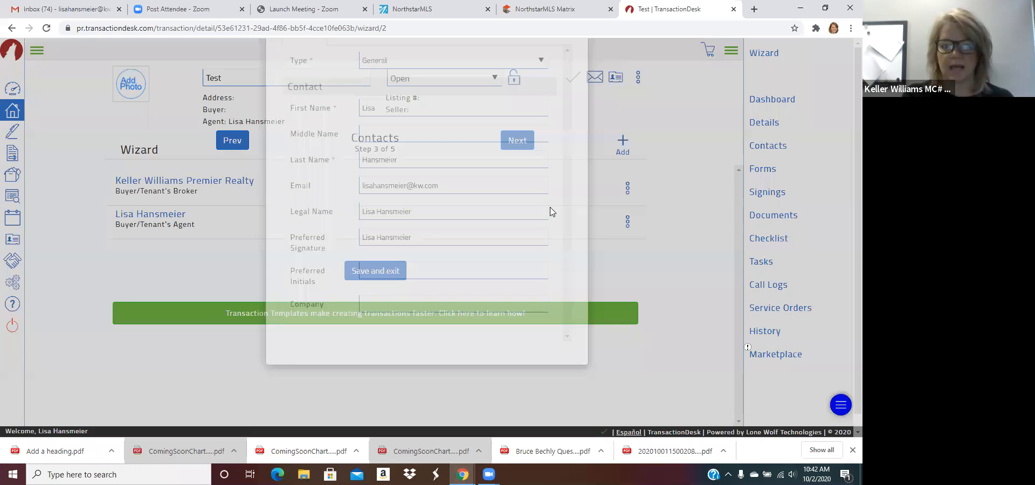
left_click(411, 131)
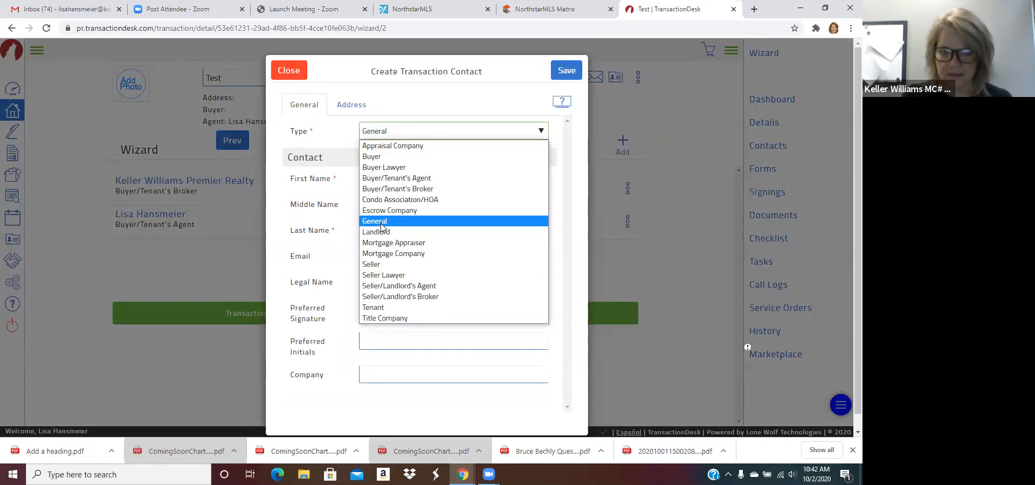
left_click(387, 156)
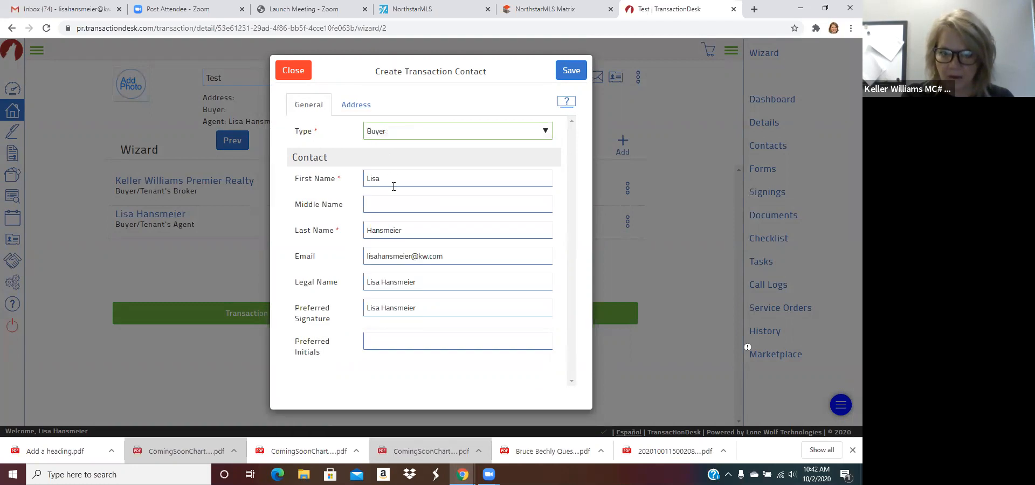
left_click(570, 76)
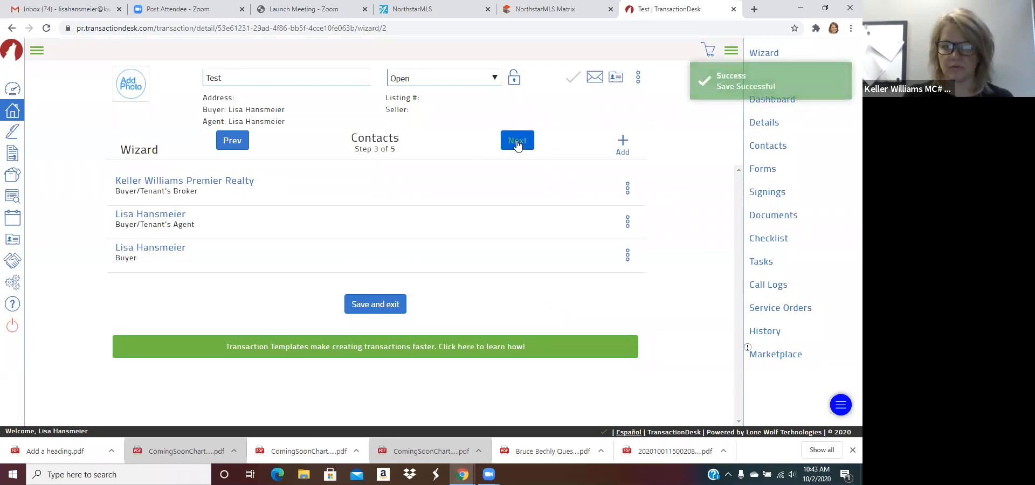
left_click(517, 142)
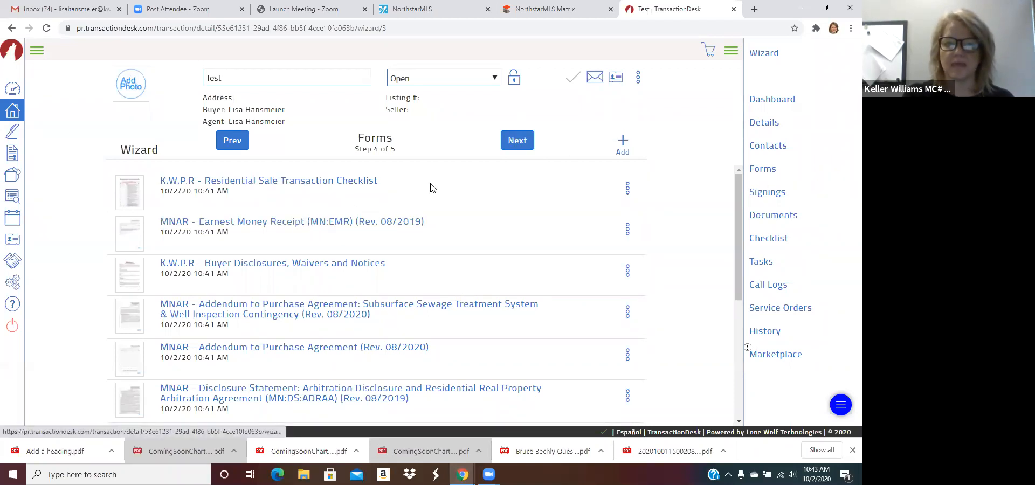
Step: Delete the MNAR - Addendum to Purchase Agreement (Rev. 08/2020) form and confirm with Yes
scroll(479, 257, "down", 2)
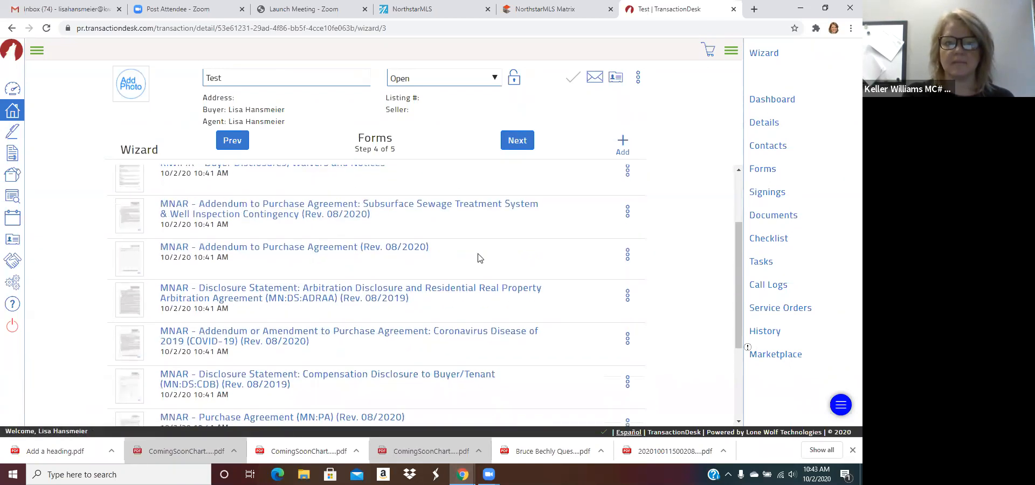
scroll(479, 258, "down", 2)
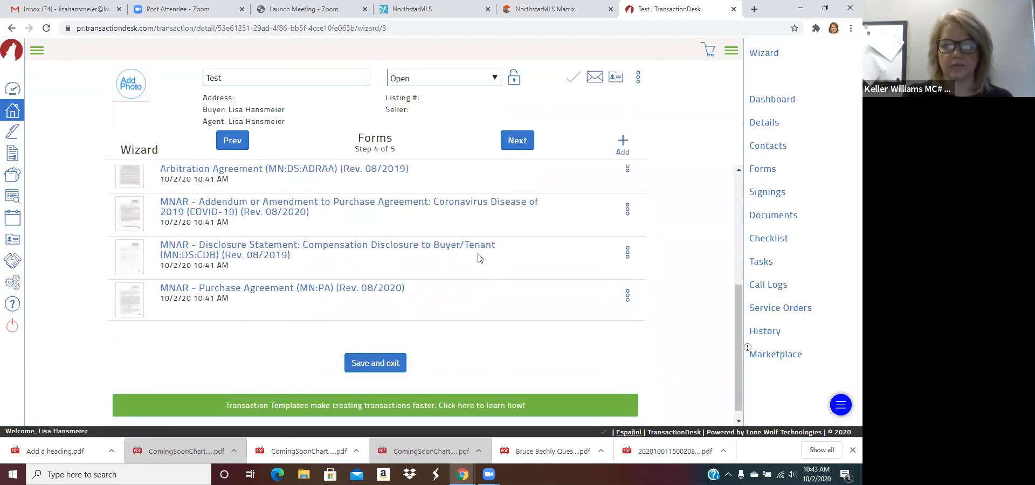
scroll(479, 258, "up", 5)
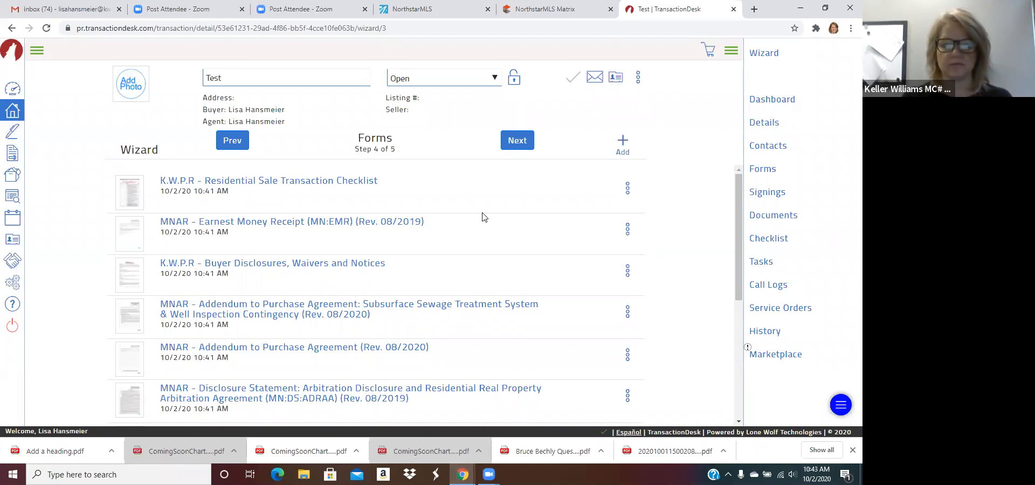
scroll(483, 217, "down", 2)
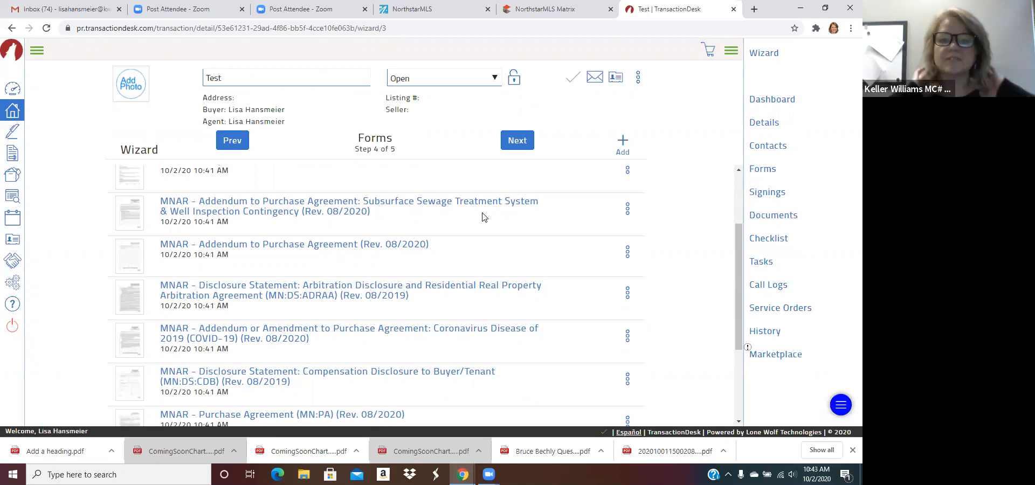
scroll(483, 216, "down", 2)
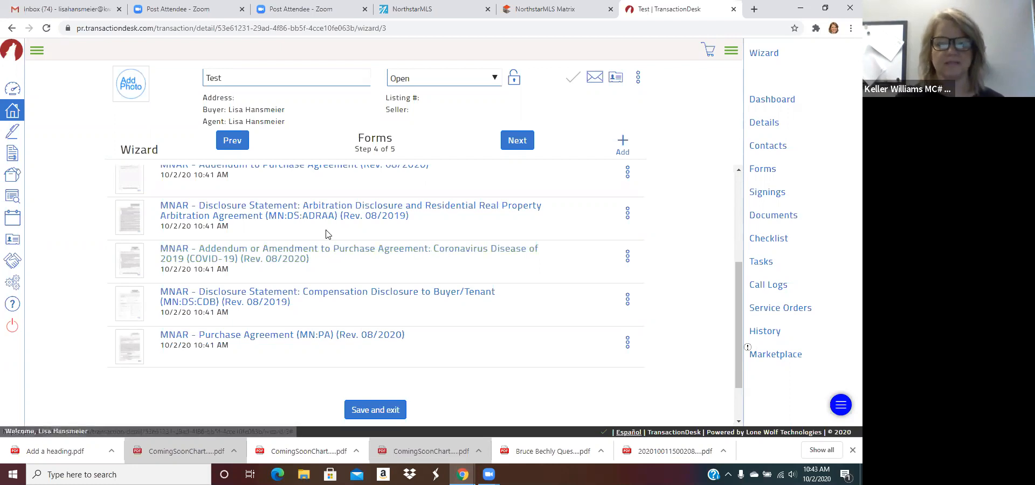
scroll(327, 233, "up", 4)
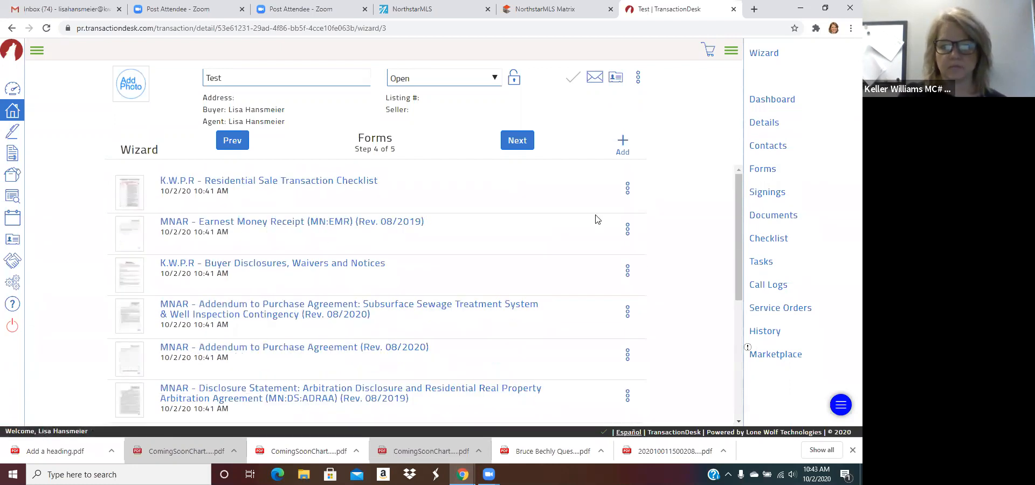
scroll(492, 300, "down", 3)
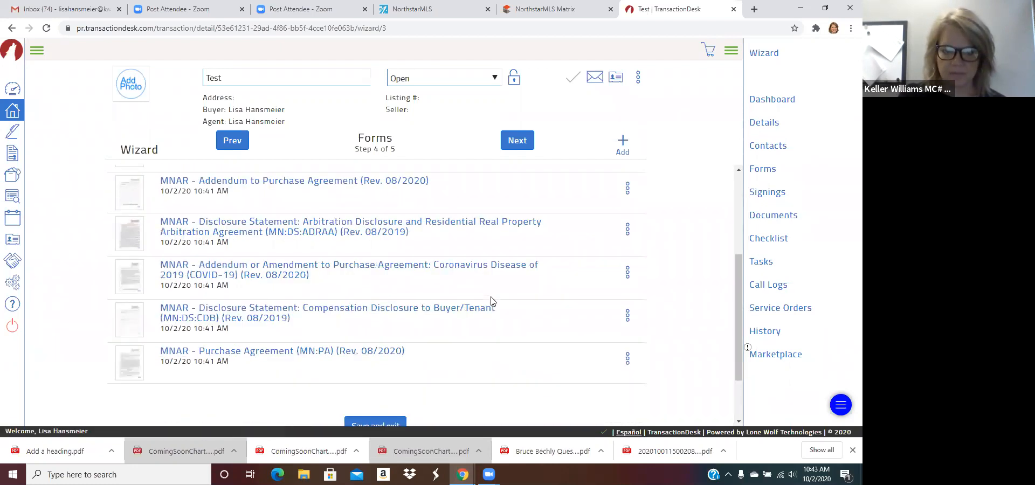
scroll(492, 301, "up", 1)
left_click(628, 212)
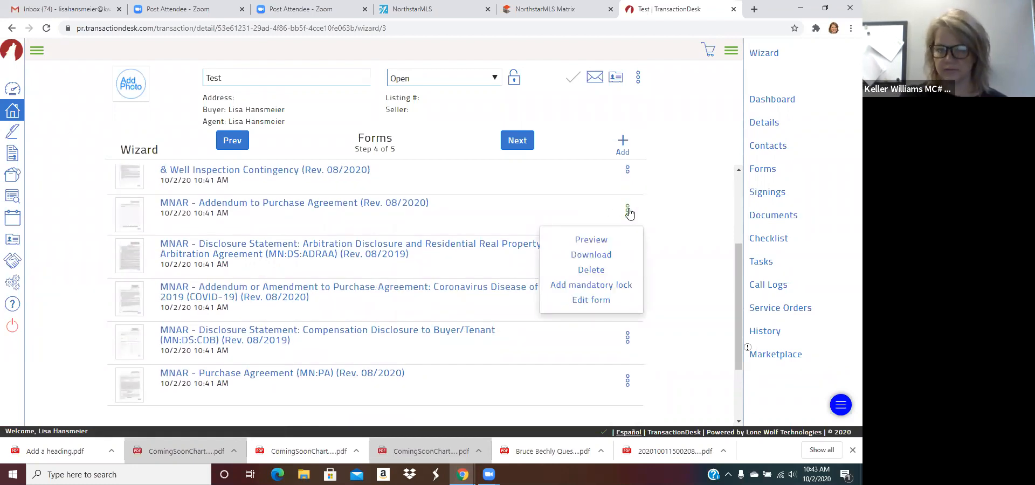
left_click(598, 271)
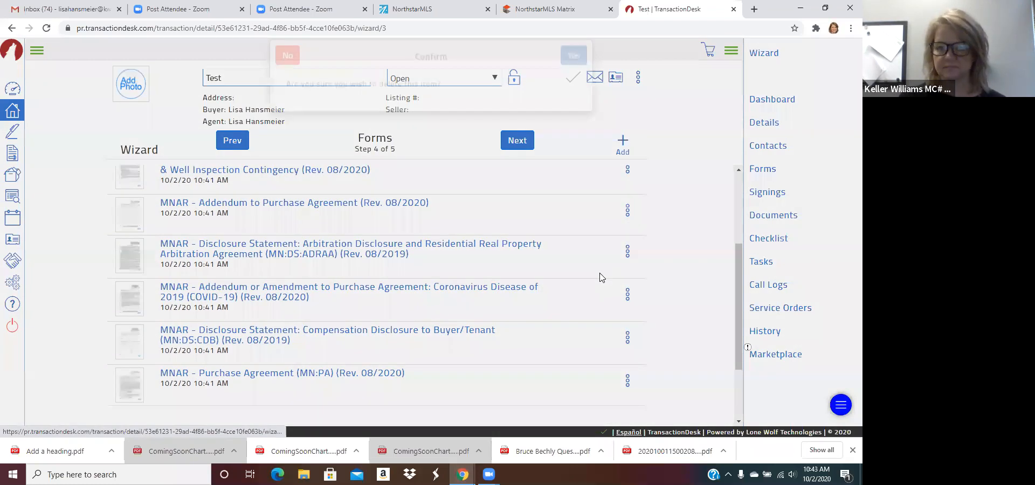
left_click(574, 55)
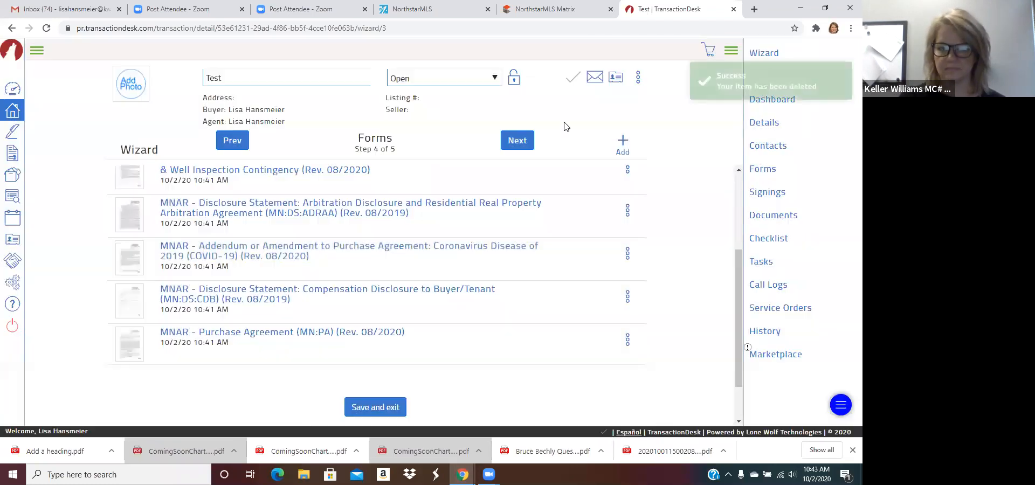
scroll(613, 222, "up", 5)
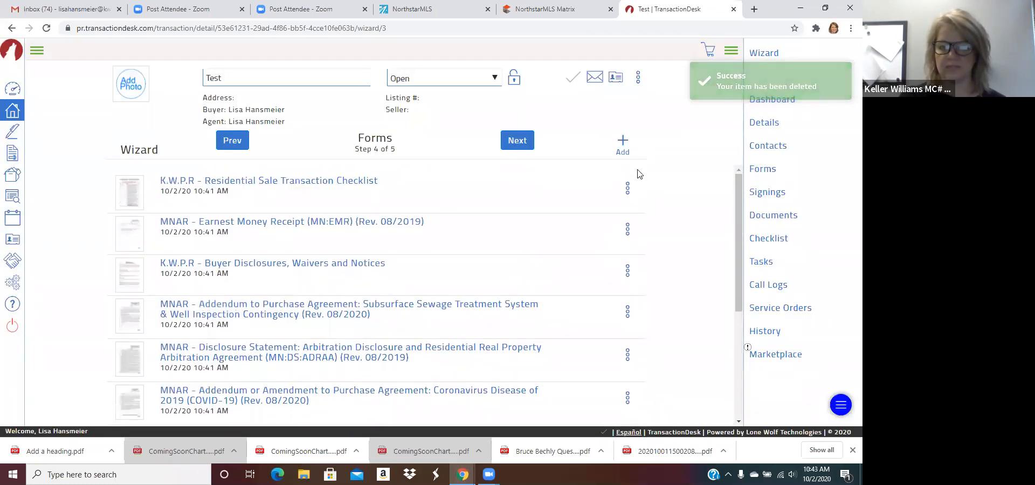
left_click(623, 144)
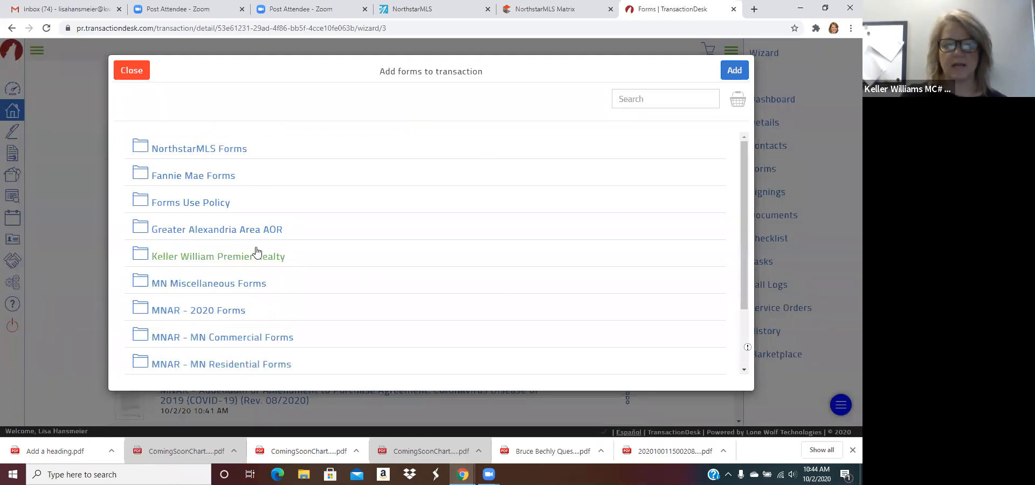
left_click(245, 259)
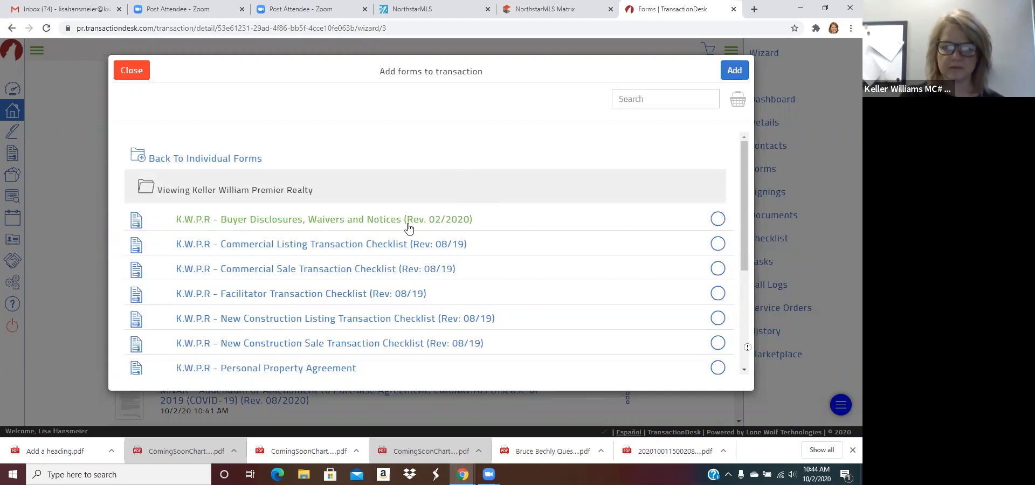
scroll(408, 229, "down", 3)
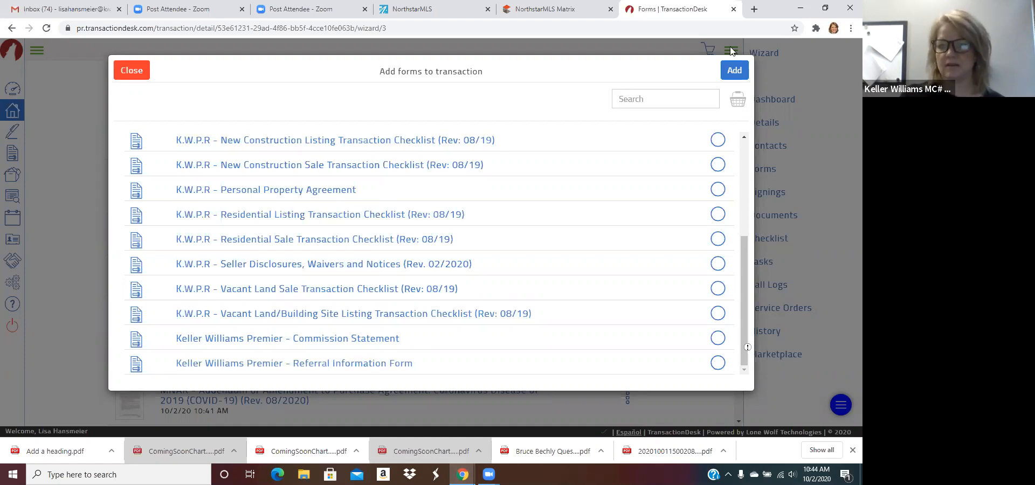
Step: Close the form catalogue without adding forms and finish the wizard to the transaction dashboard
left_click(131, 70)
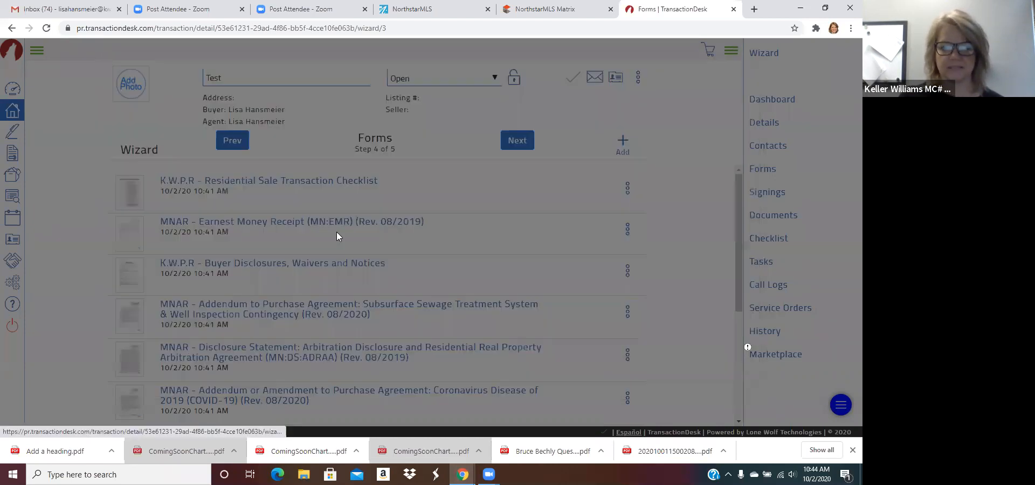
left_click(514, 142)
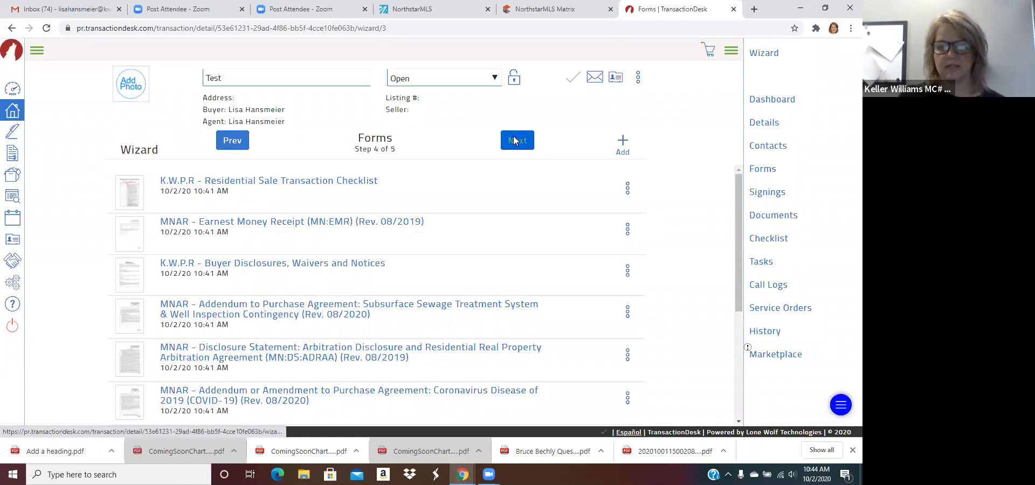
left_click(514, 141)
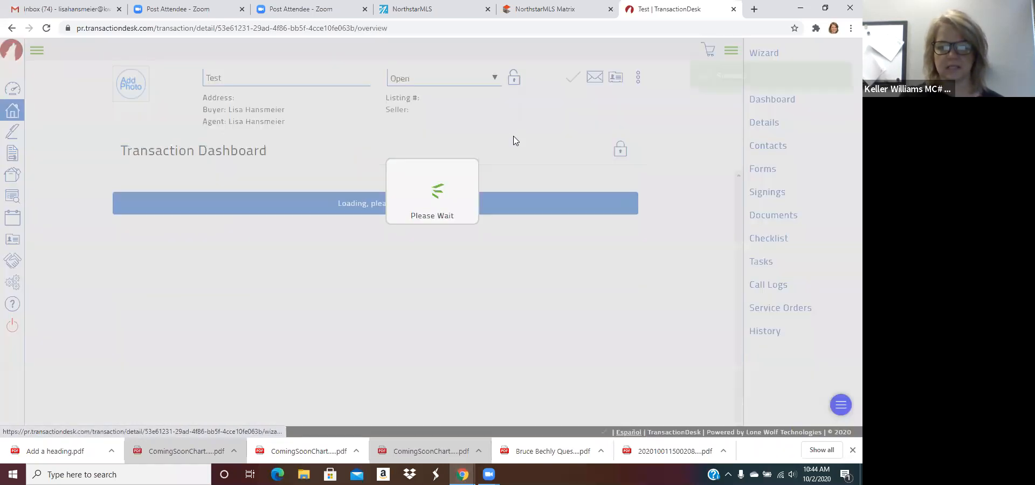
scroll(492, 232, "down", 2)
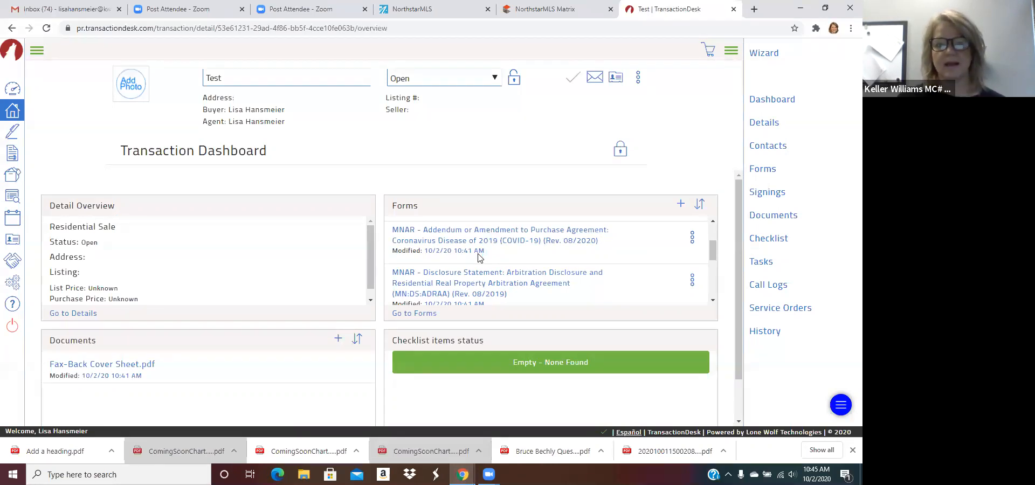
scroll(480, 258, "down", 1)
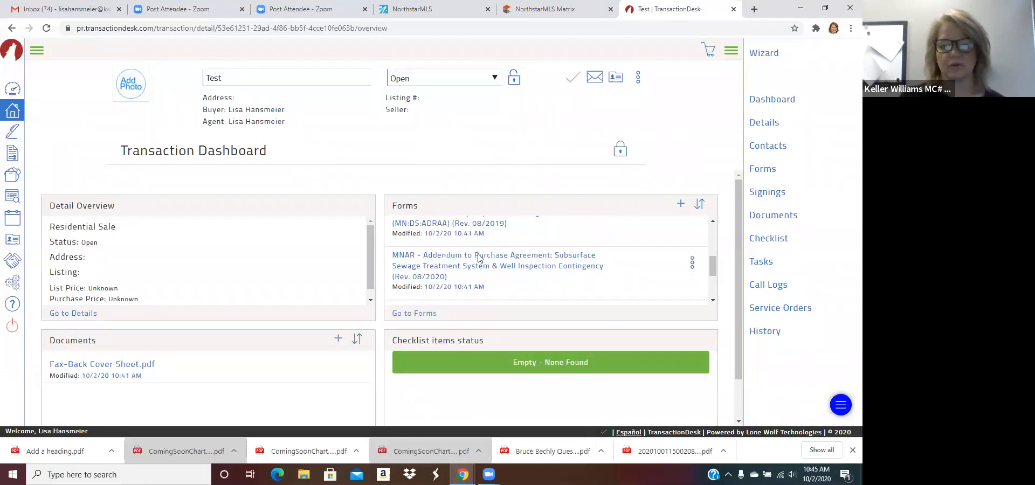
Step: Review the transaction's full forms list, then go back to the Test dashboard
left_click(422, 314)
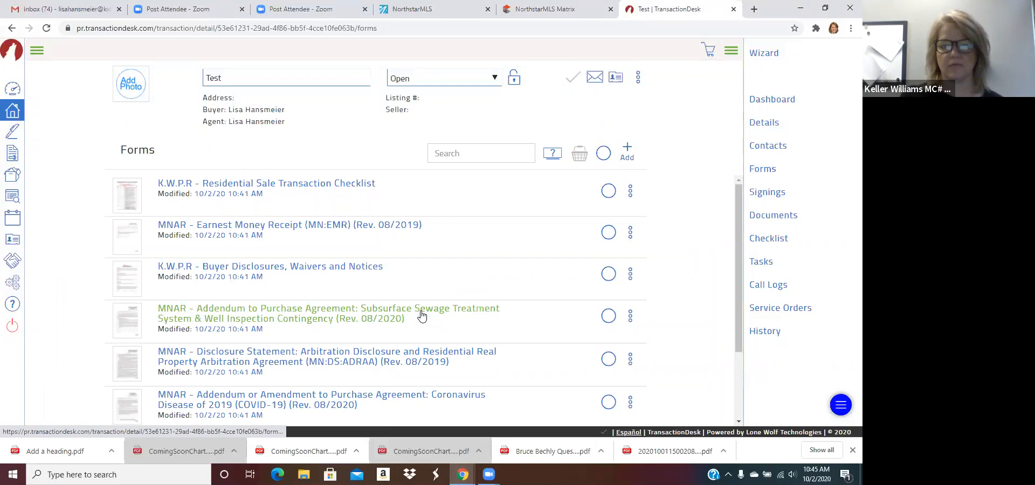
scroll(421, 317, "down", 2)
scroll(422, 317, "up", 2)
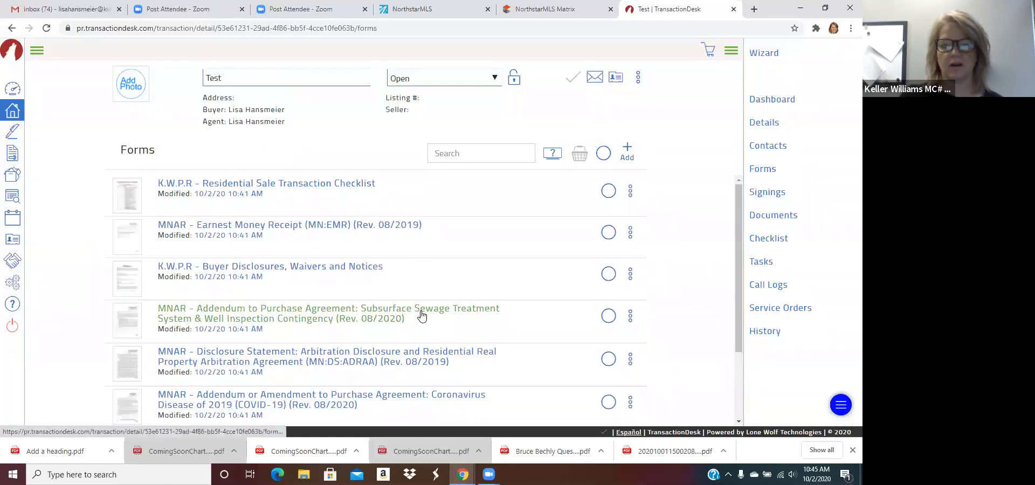
scroll(422, 316, "down", 2)
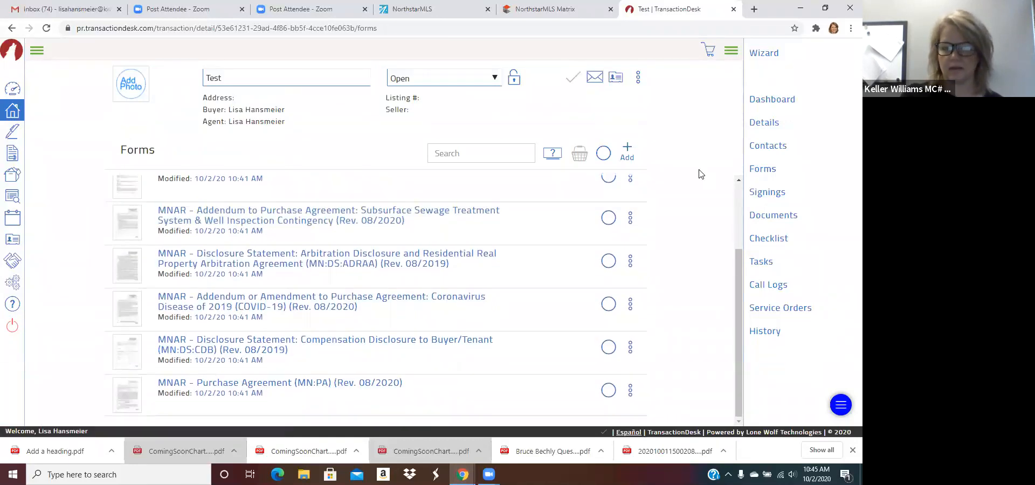
left_click_drag(740, 293, 743, 254)
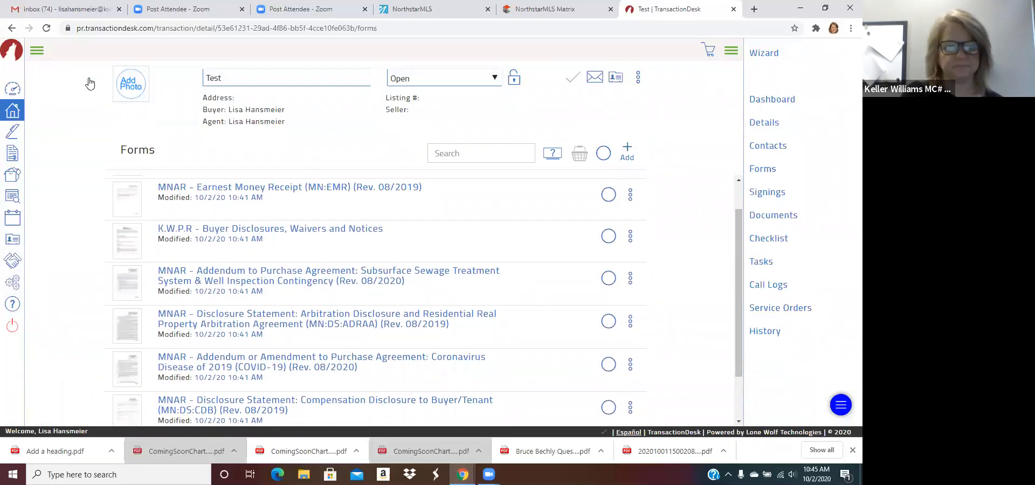
left_click(12, 28)
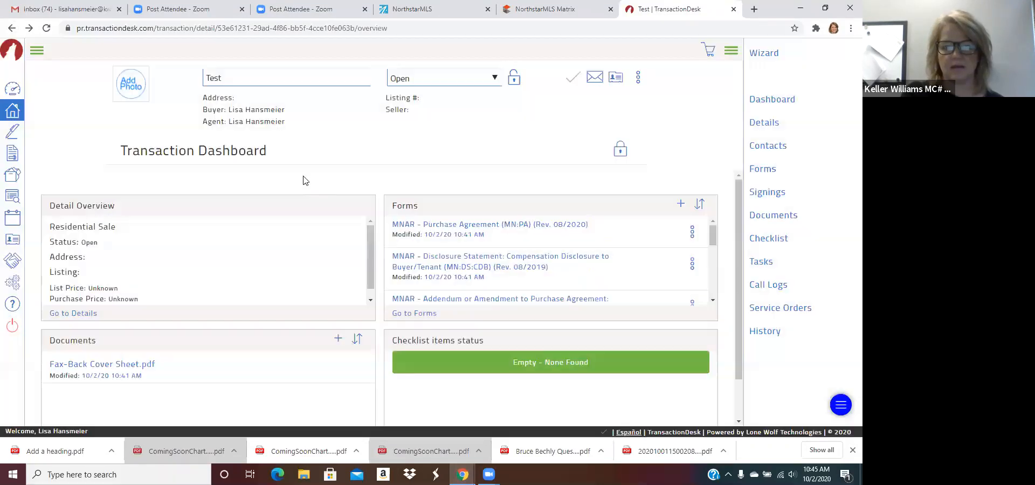
scroll(404, 241, "down", 5)
scroll(493, 386, "down", 2)
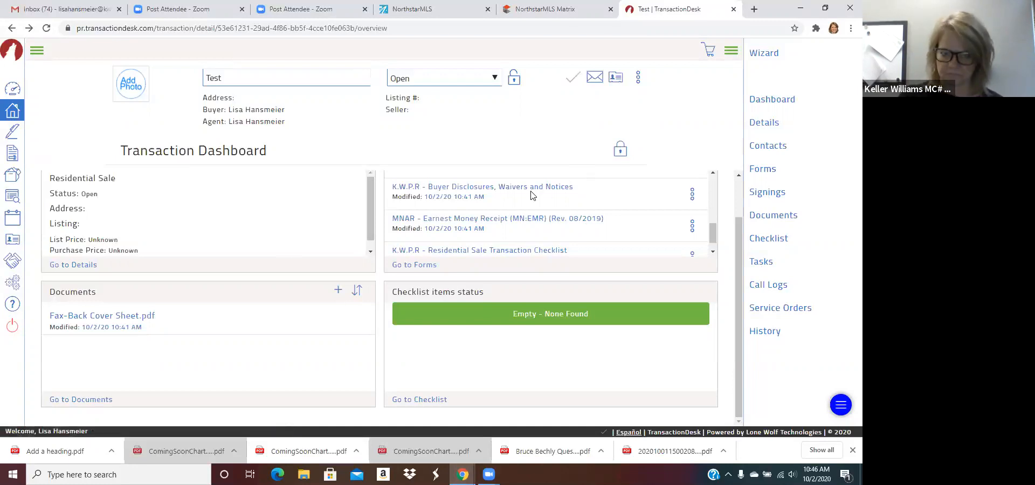
scroll(501, 214, "up", 3)
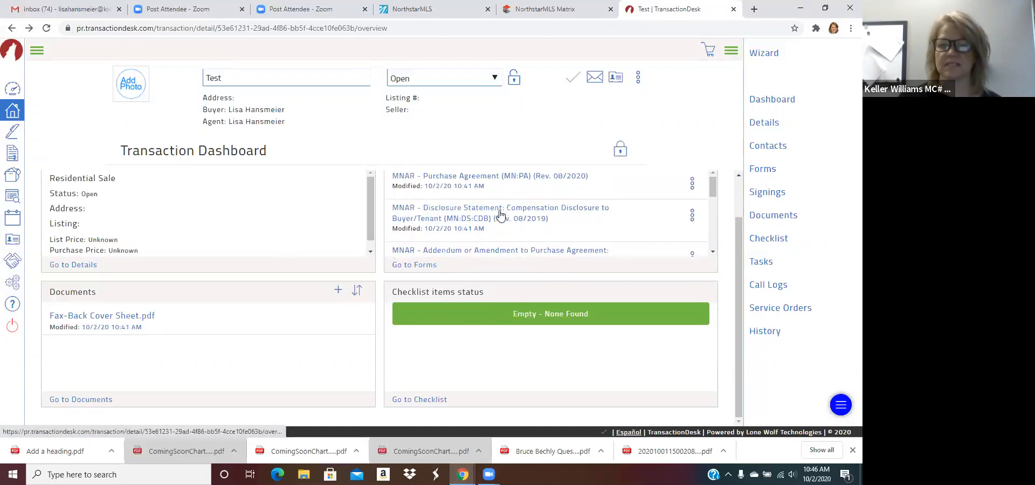
scroll(500, 215, "up", 1)
Step: Open the MNAR - Purchase Agreement and date it October 2nd 2020
left_click(490, 226)
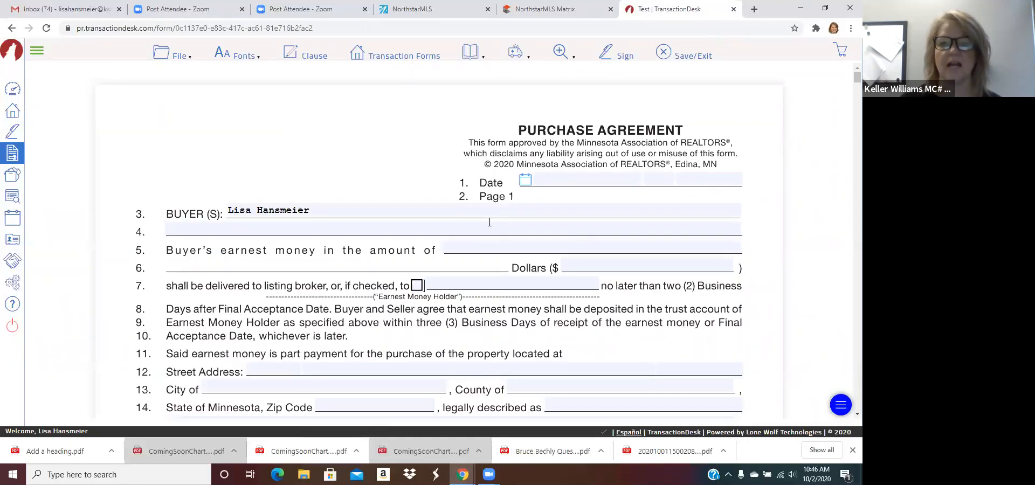
left_click(568, 181)
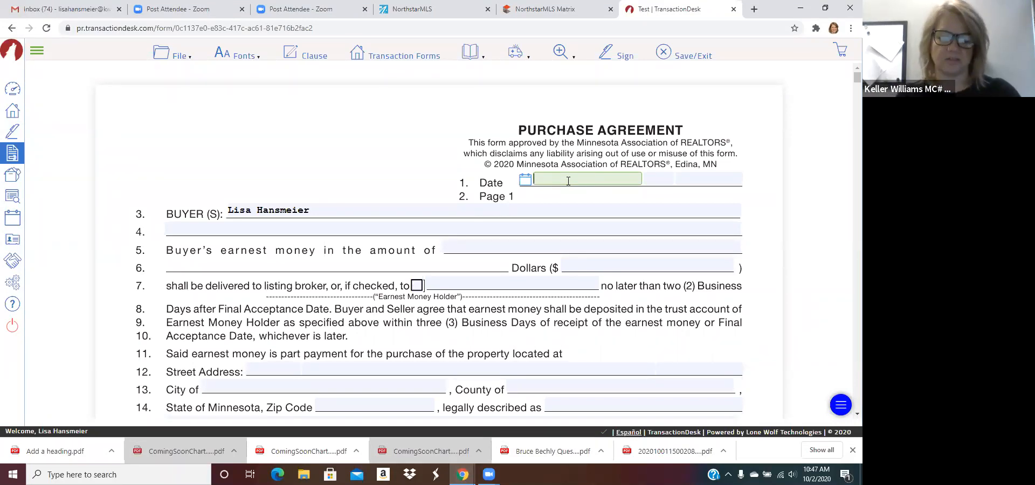
left_click(526, 180)
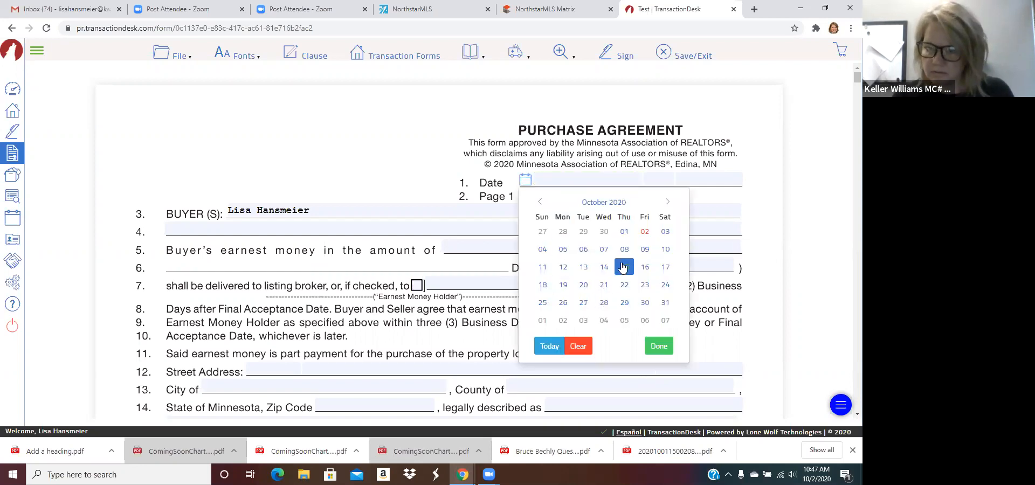
left_click(644, 230)
Step: Enter 500.00 as the earnest money amount and scroll through the rest of the form
key("Tab")
key("Tab")
key("Tab")
key("Tab")
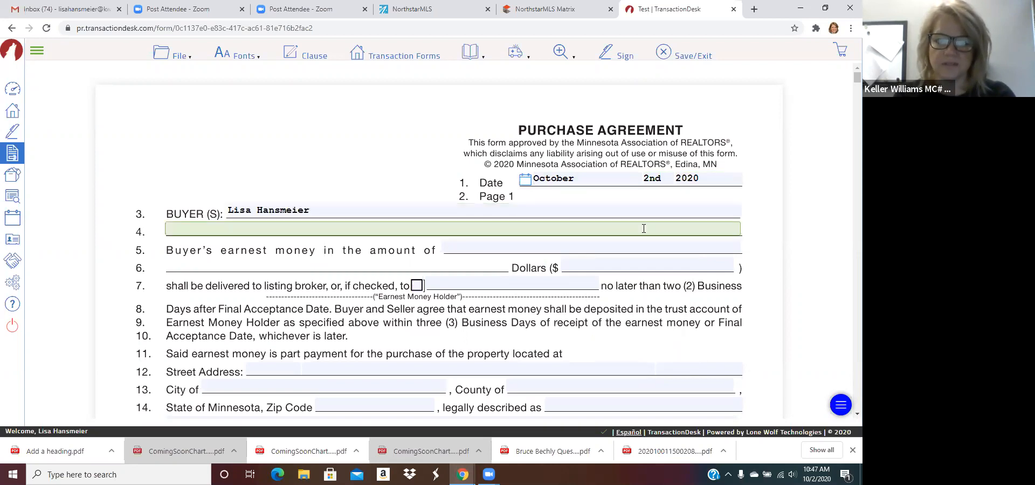
key("Tab")
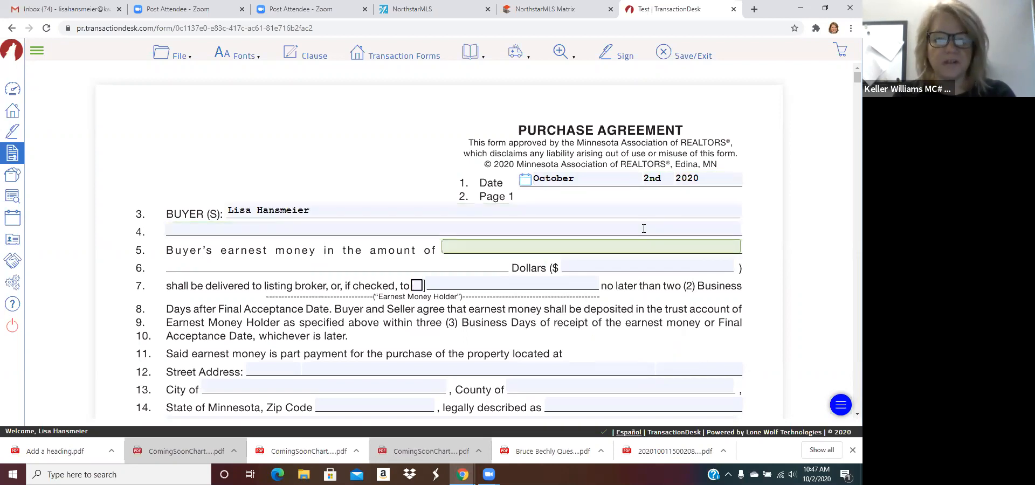
type("500.00")
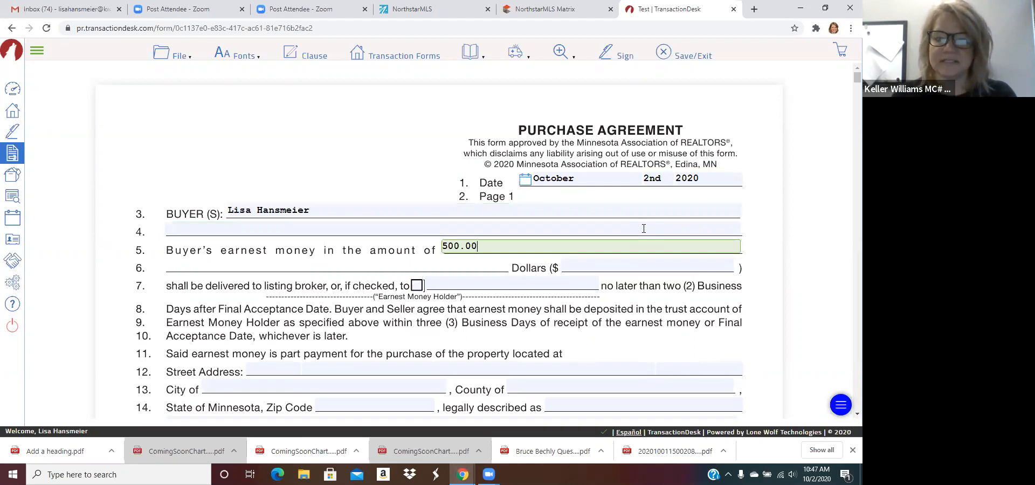
key("Tab")
key("Tab")
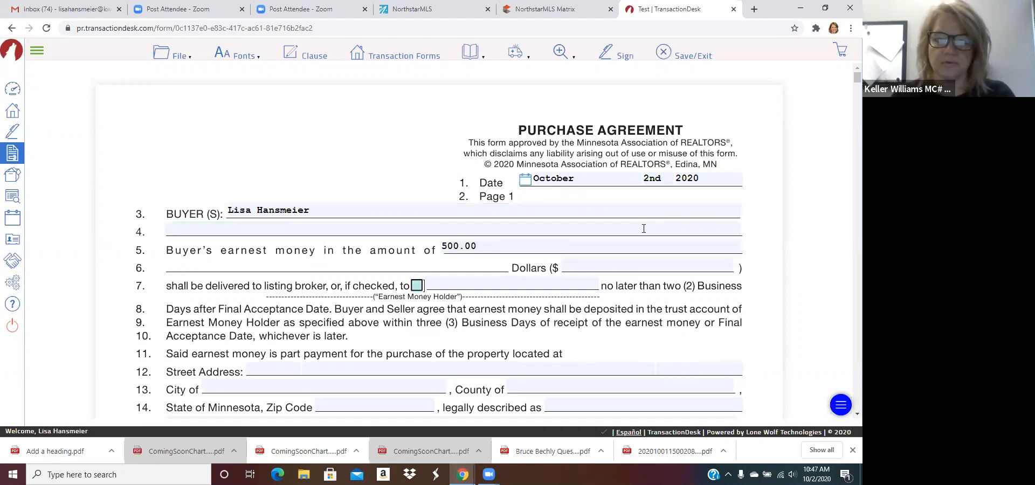
key("Tab")
key("Tab")
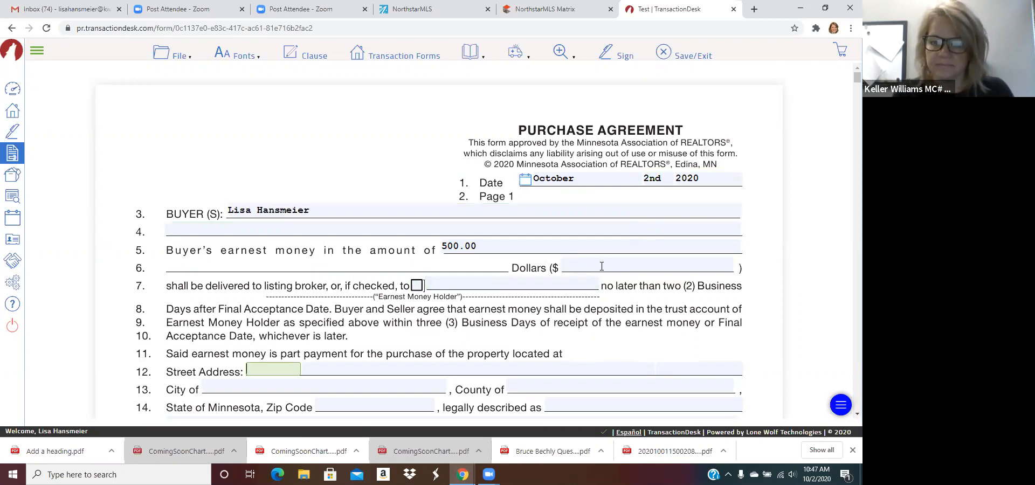
scroll(541, 301, "down", 4)
scroll(542, 301, "down", 7)
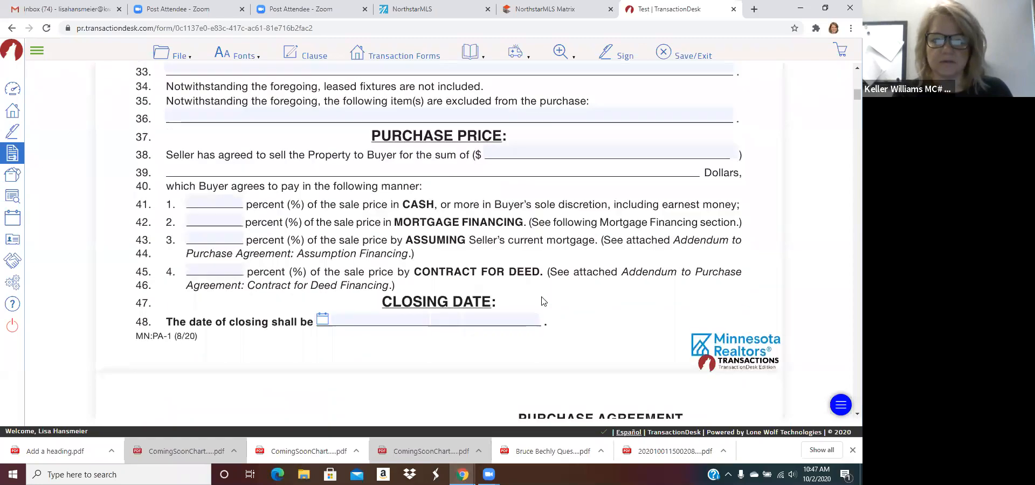
scroll(542, 301, "down", 12)
scroll(542, 301, "down", 15)
scroll(543, 301, "down", 8)
Step: Open the COVID-19 addendum from Transaction Forms, then Save/Exit back to the dashboard
left_click(180, 62)
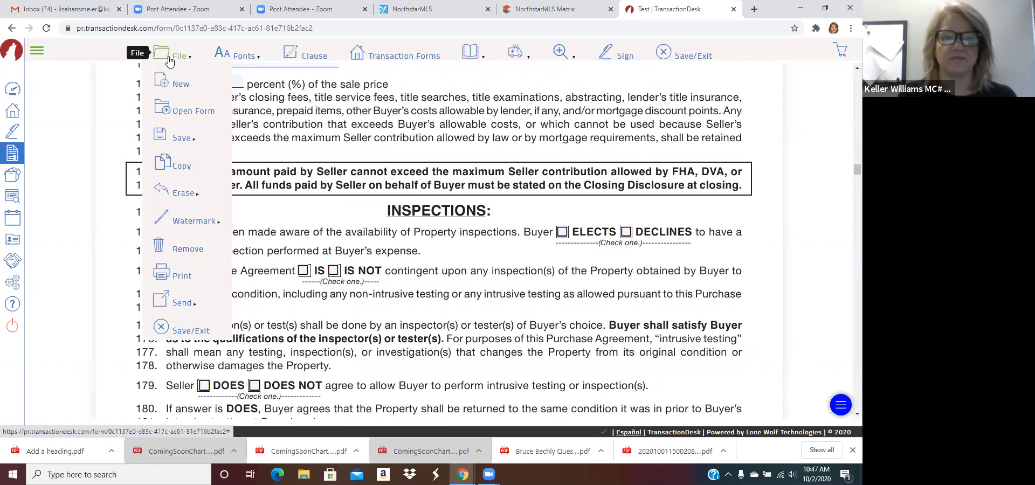
left_click(183, 111)
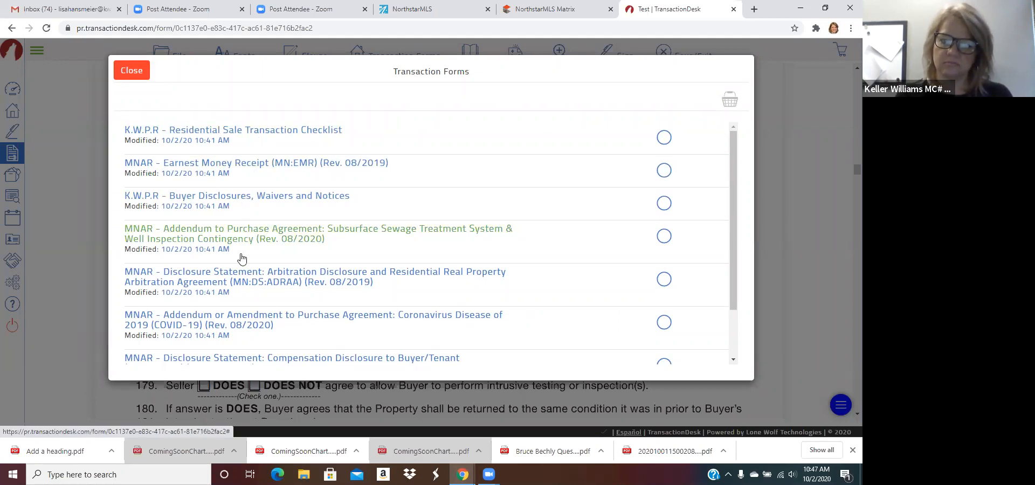
left_click(237, 325)
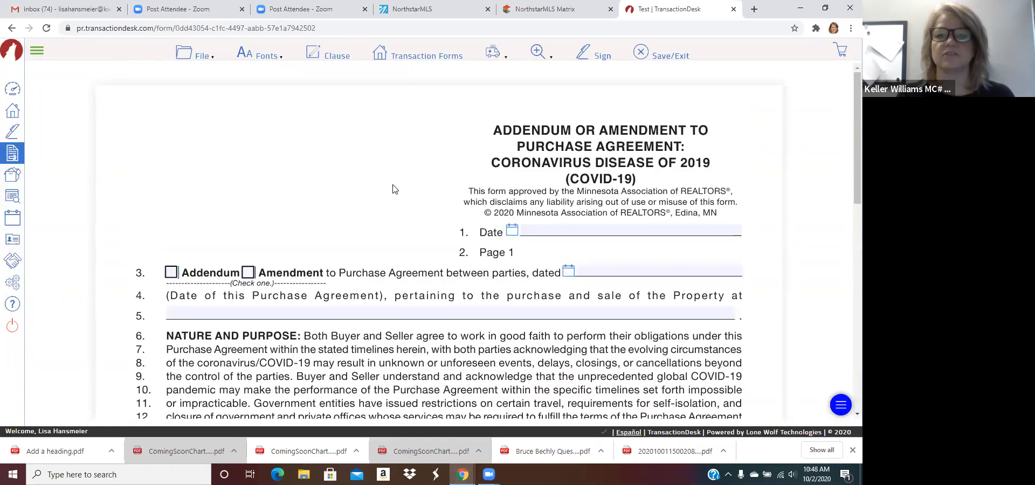
mouse_move(203, 58)
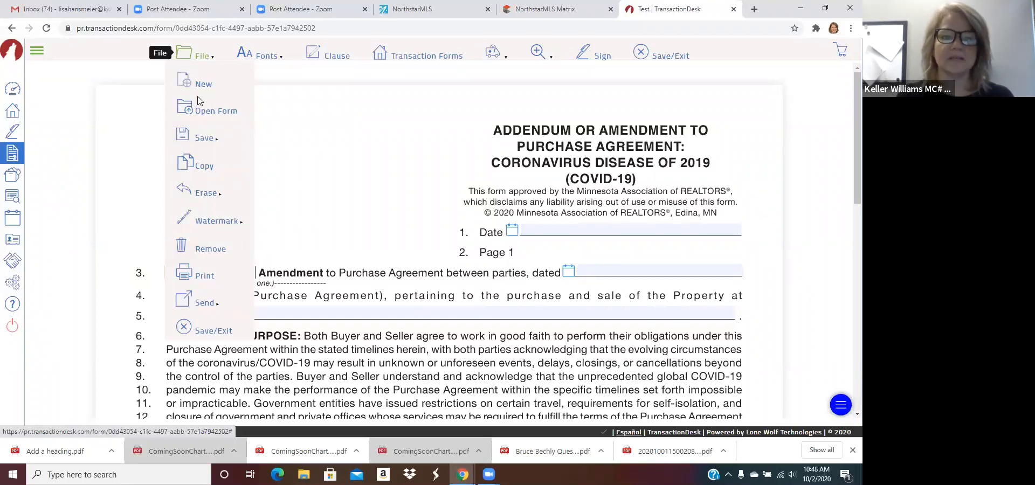
mouse_move(197, 138)
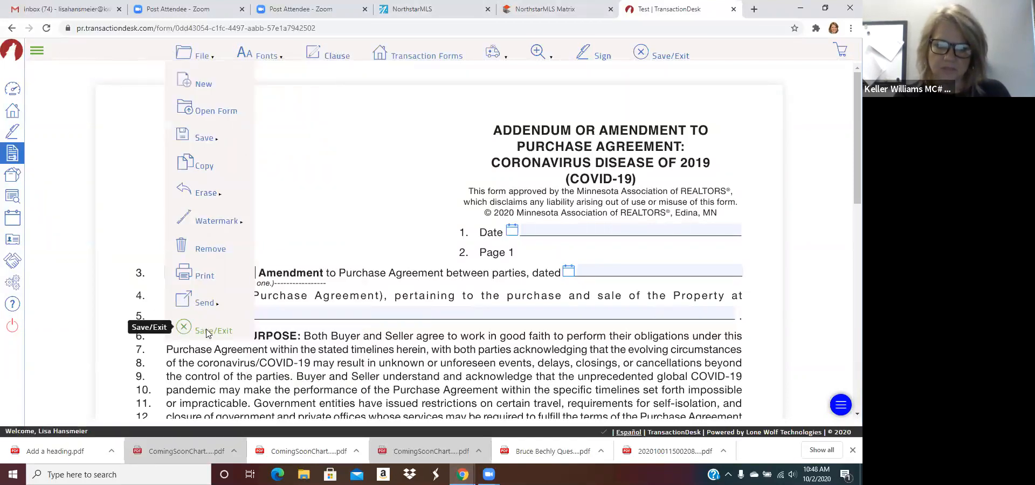
left_click(208, 331)
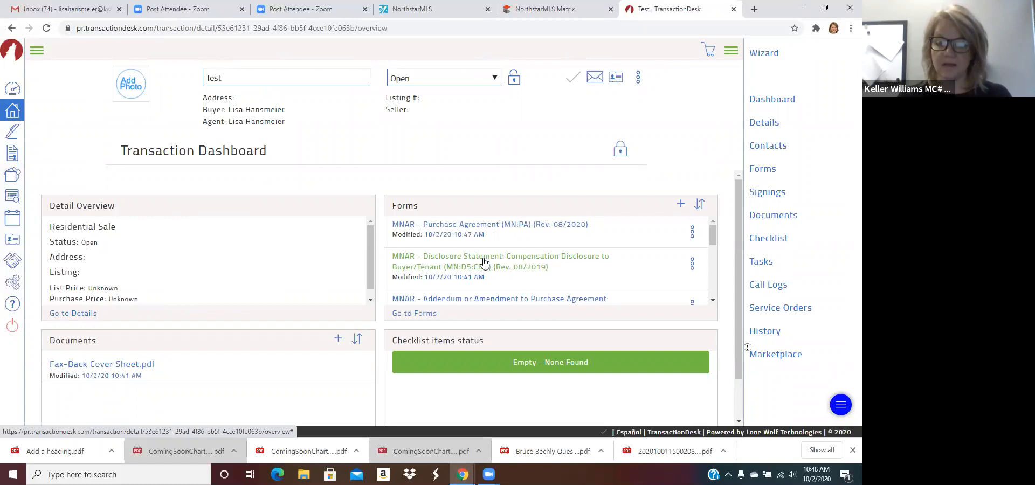
Step: Select all eight forms on the Forms page and review them in the Basket
left_click(418, 315)
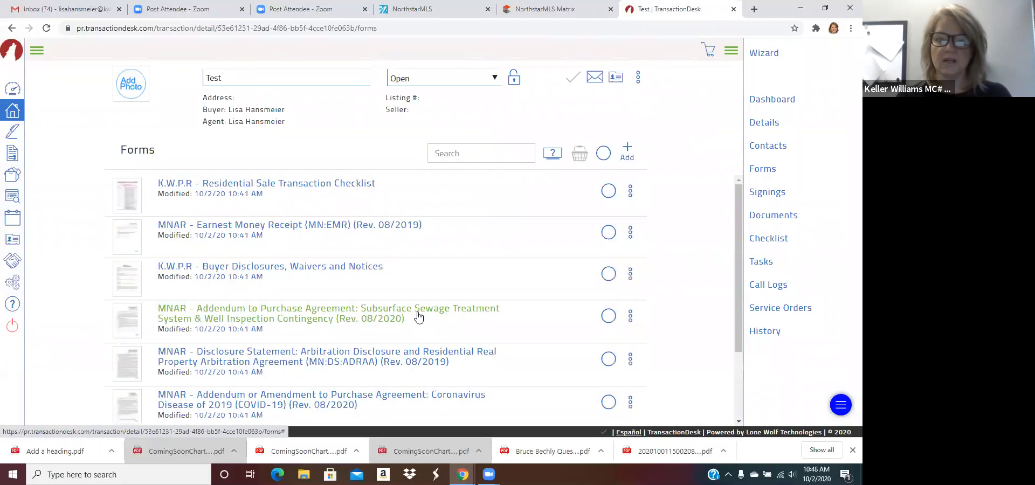
left_click(603, 156)
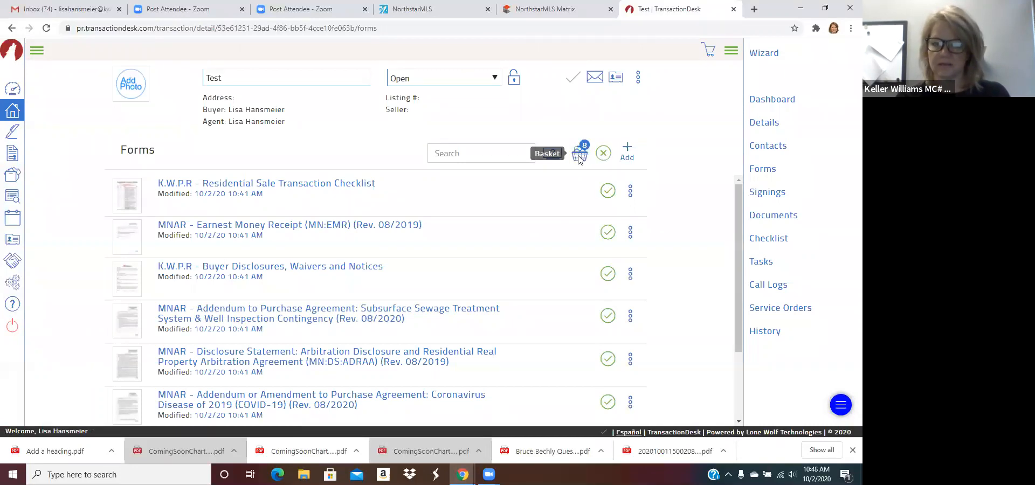
left_click(579, 158)
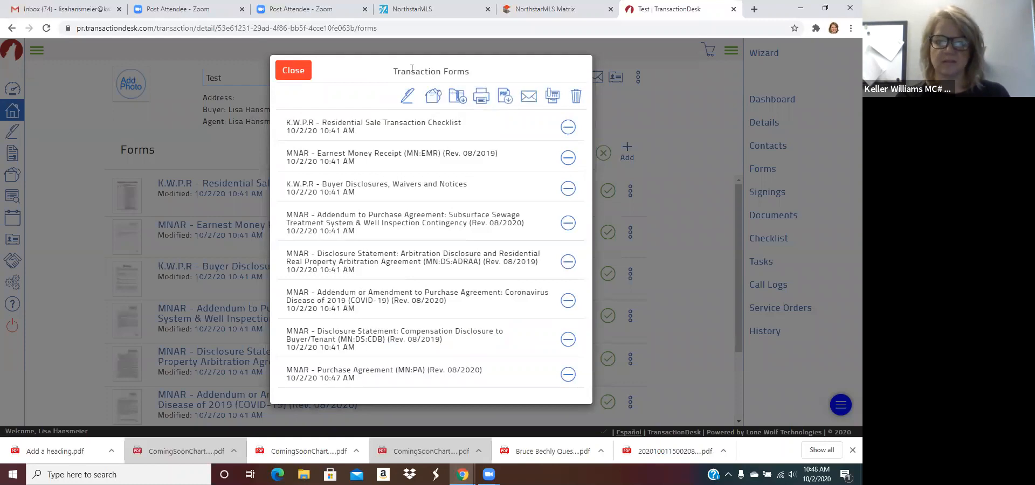
left_click(290, 72)
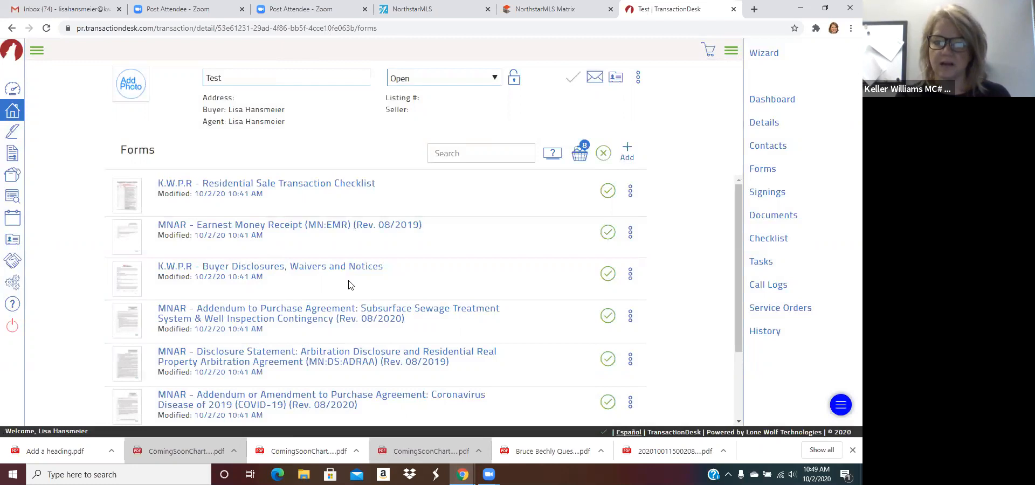
Step: Add a new signing named 'Test Signing' under the transaction's Signings and open it
left_click(767, 193)
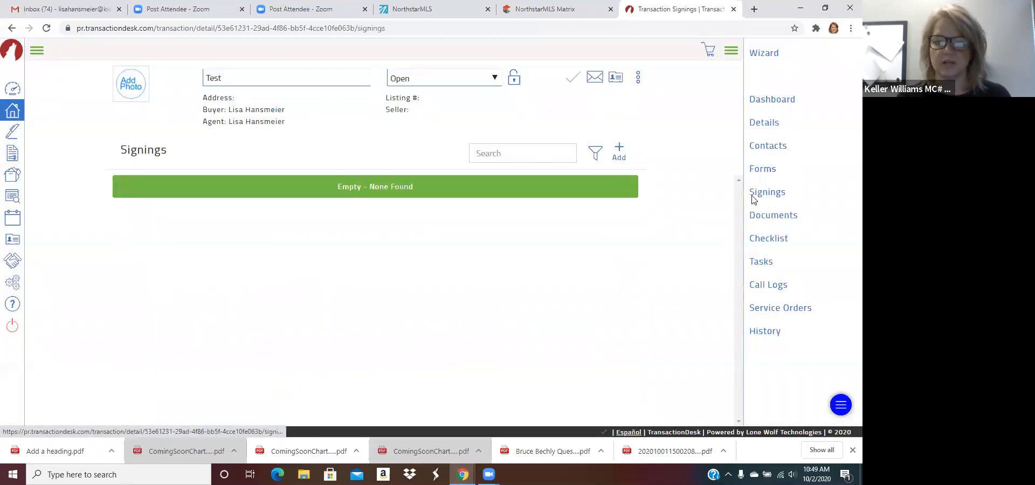
left_click(620, 154)
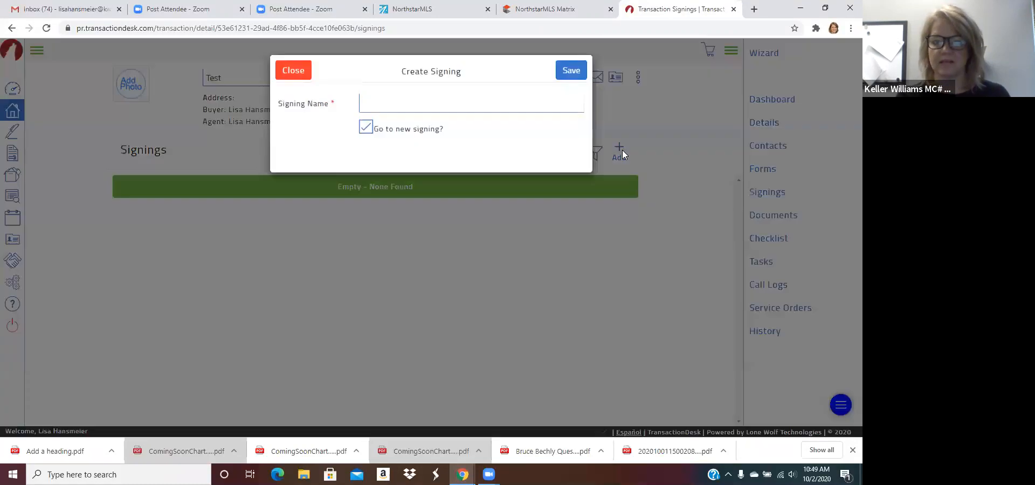
left_click(454, 102)
type("T")
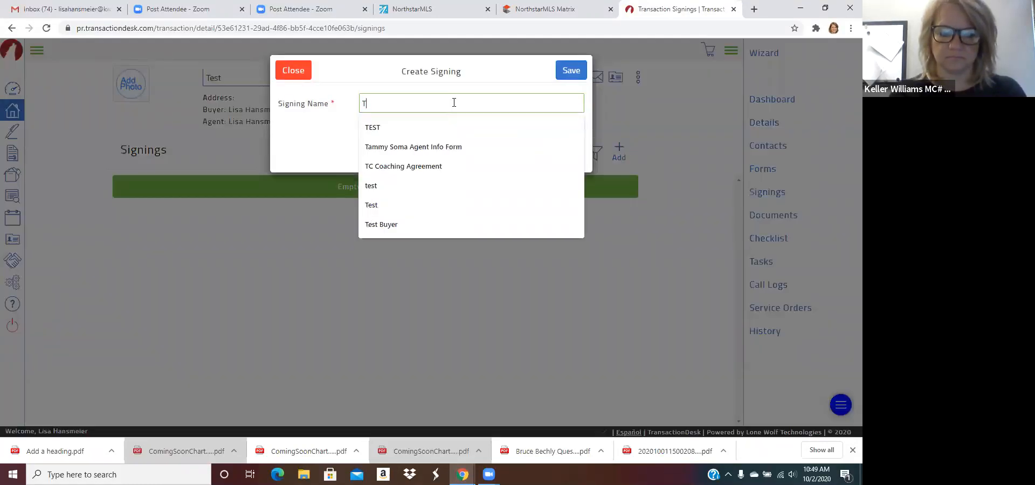
type("est Signing")
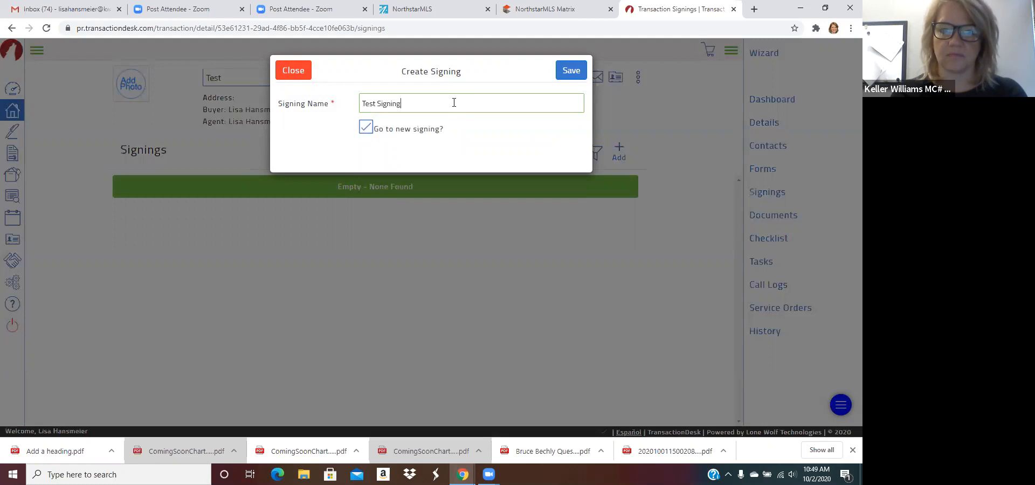
left_click(576, 72)
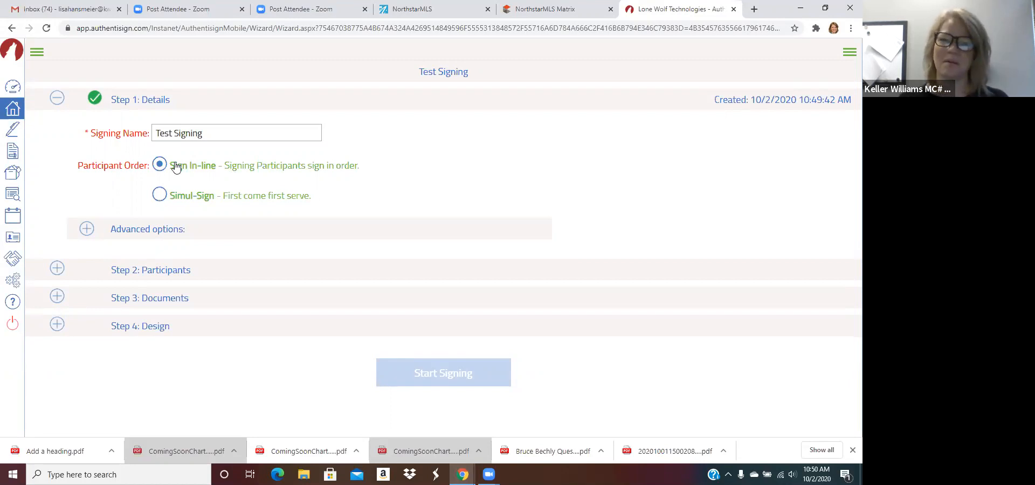
Step: Toggle Participant Order to Simul-Sign and back to Sign In-line, then expand Step 2's contacts
left_click(160, 201)
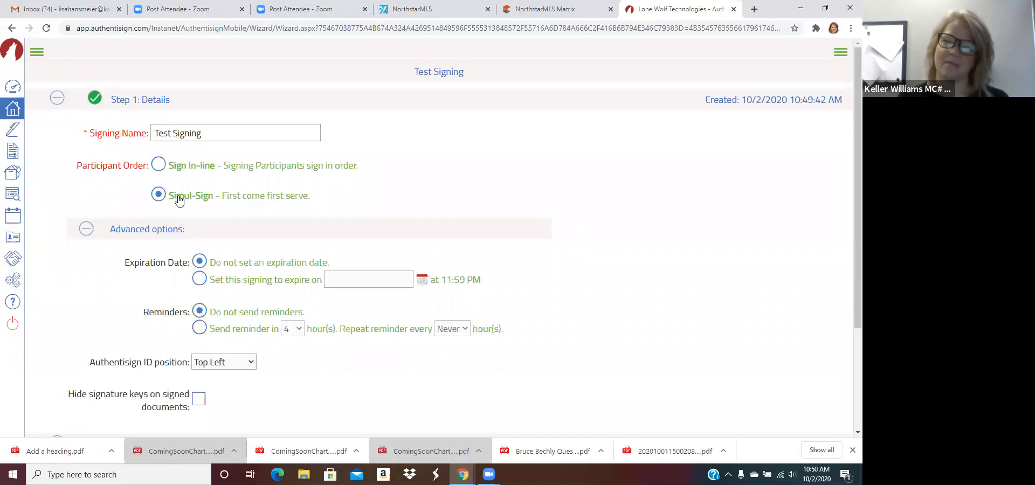
left_click(160, 163)
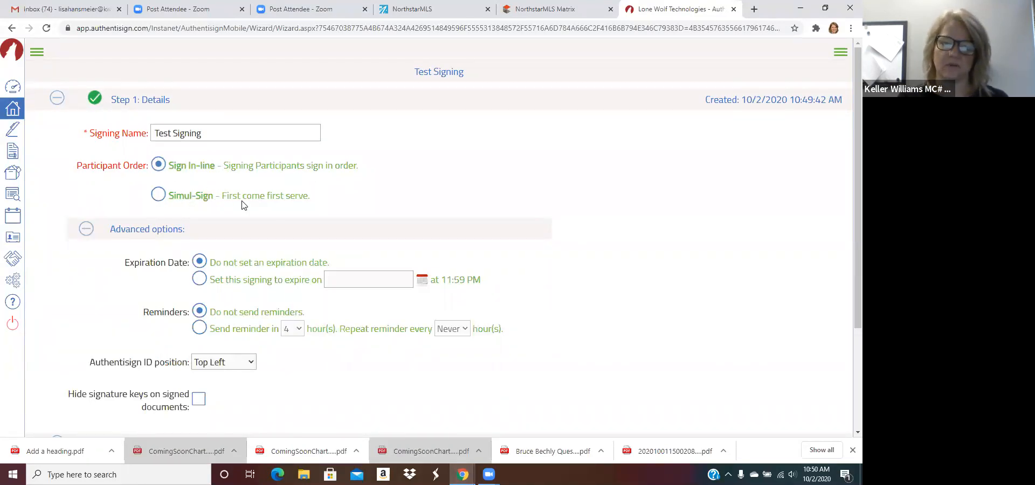
scroll(245, 206, "down", 1)
scroll(383, 186, "down", 2)
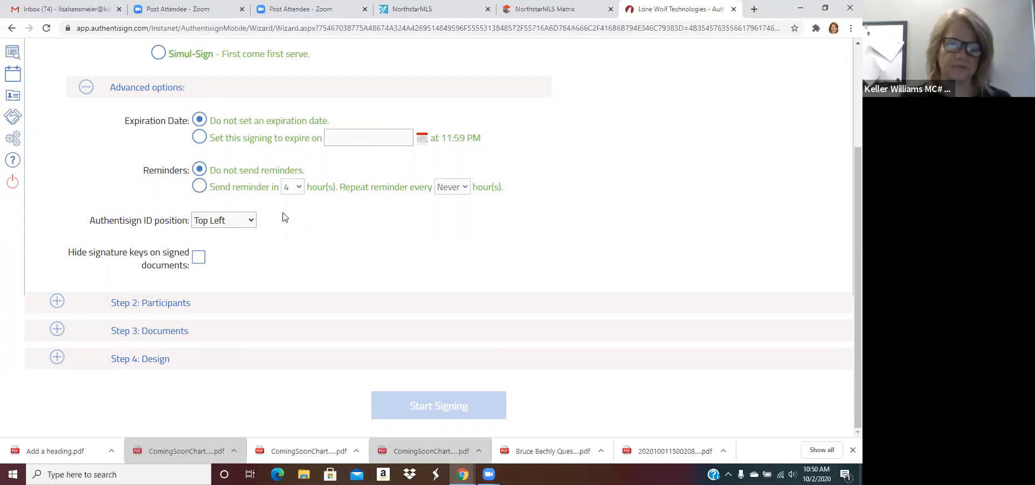
left_click(159, 305)
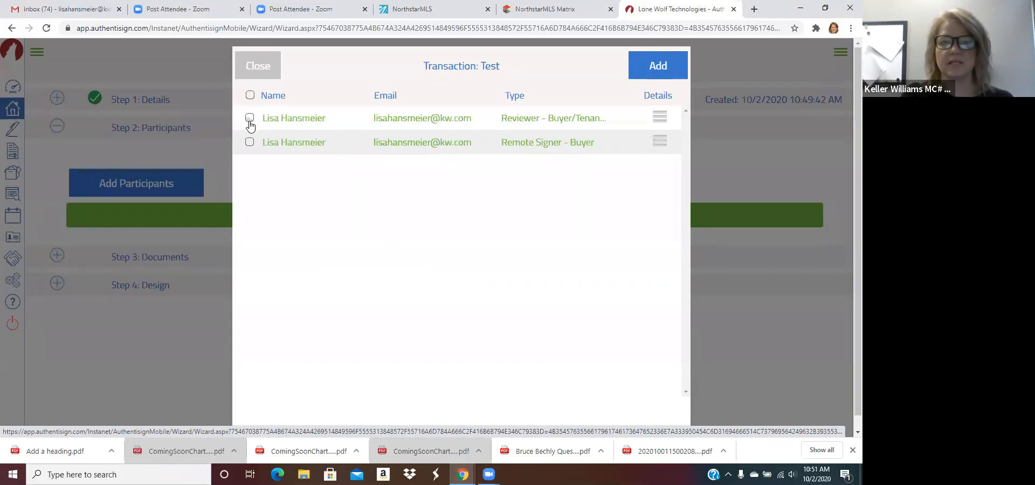
Step: Add both contacts as Remote Signers, move Buyer above Selling Agent, and expand Step 3: Documents
left_click(250, 120)
left_click(249, 176)
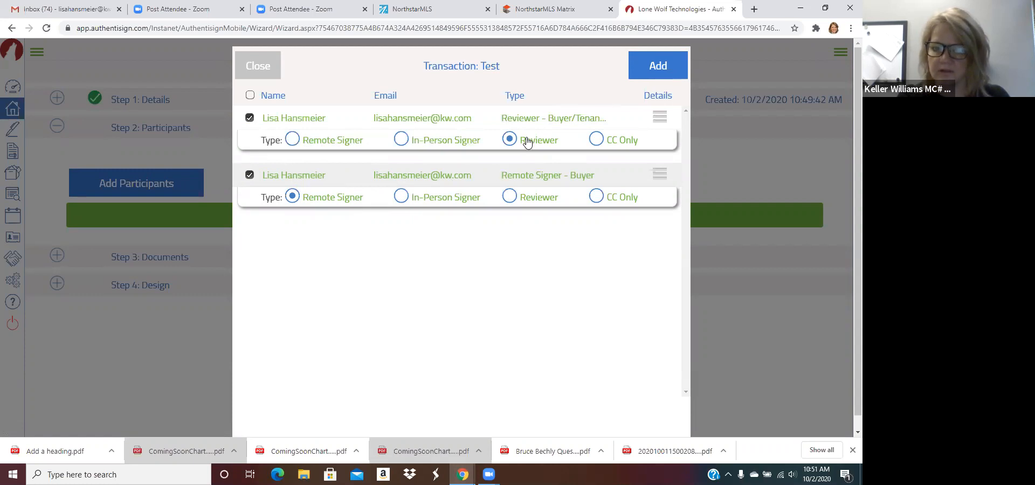
left_click(292, 139)
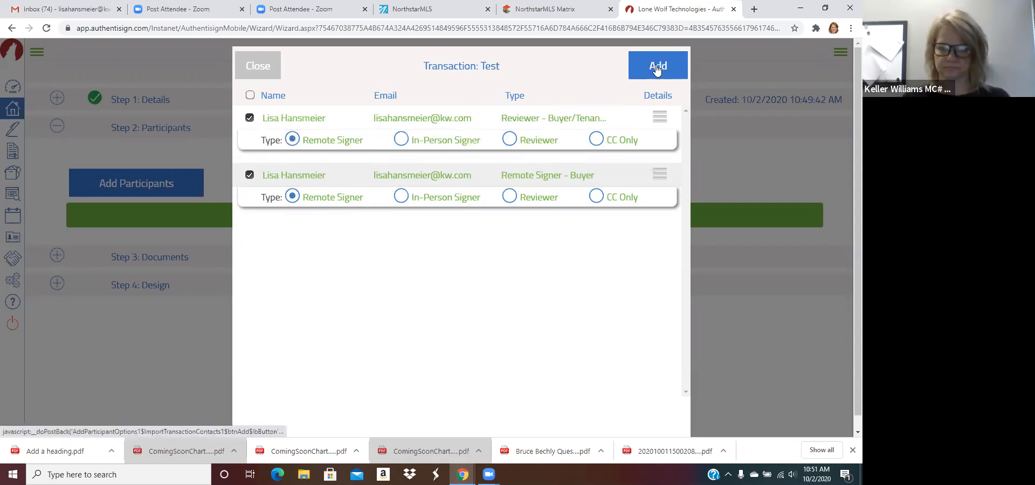
left_click(655, 64)
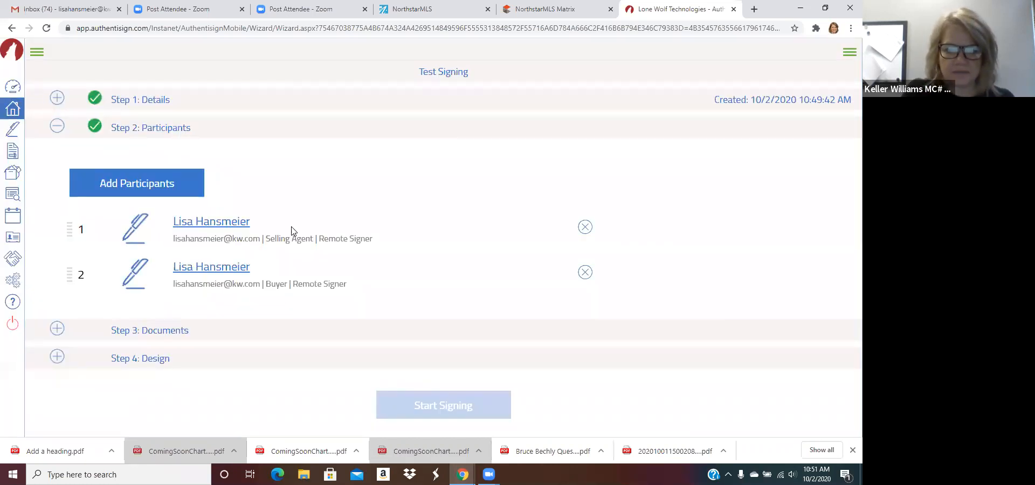
left_click_drag(71, 228, 77, 284)
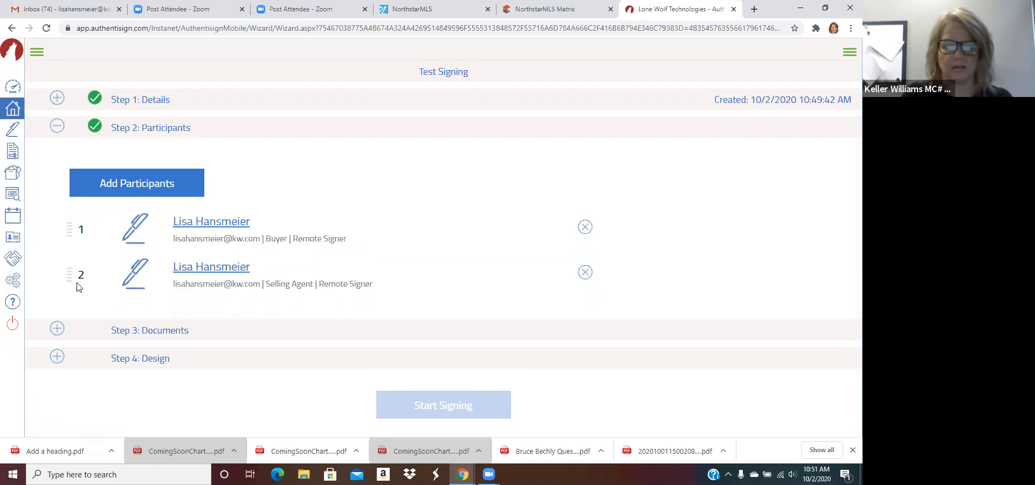
left_click(143, 336)
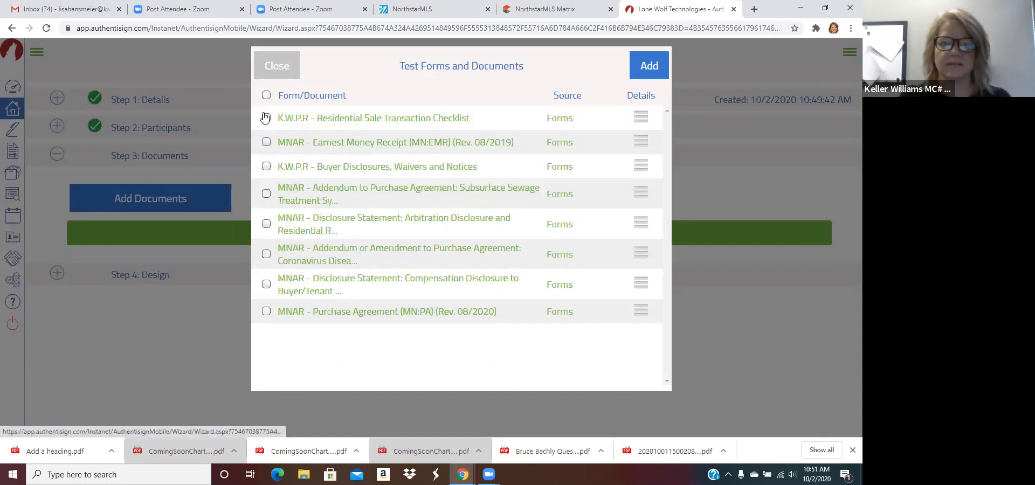
Step: Add all test forms except the Residential Sale Transaction Checklist and the Subsurface Sewage addendum
left_click(267, 95)
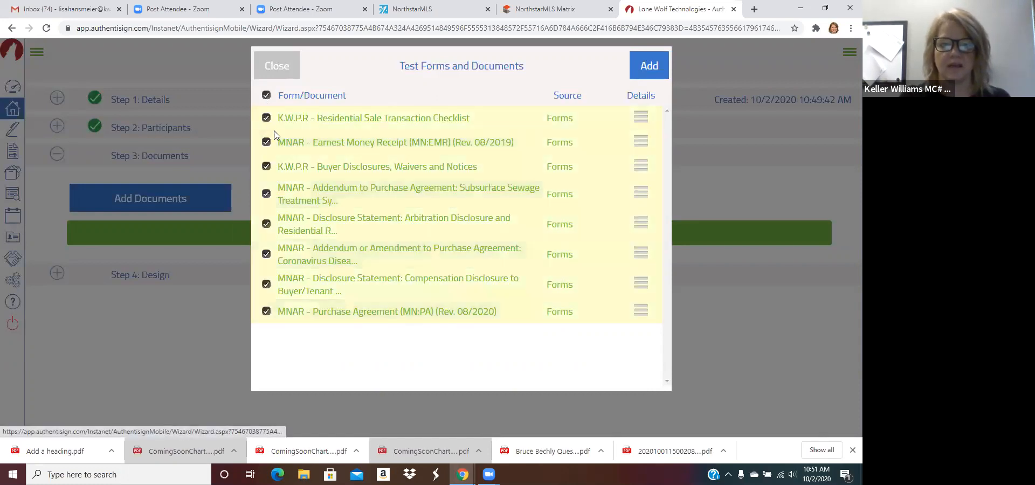
left_click(267, 117)
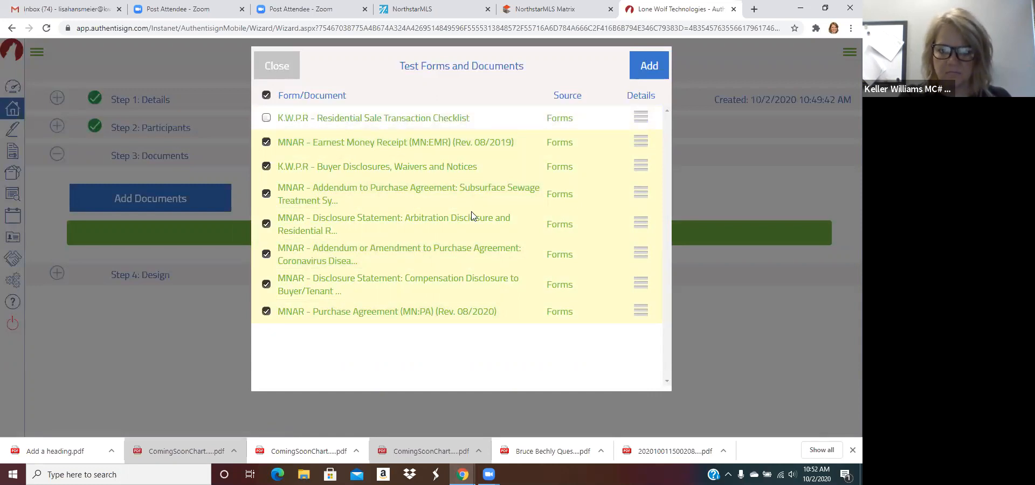
left_click(267, 196)
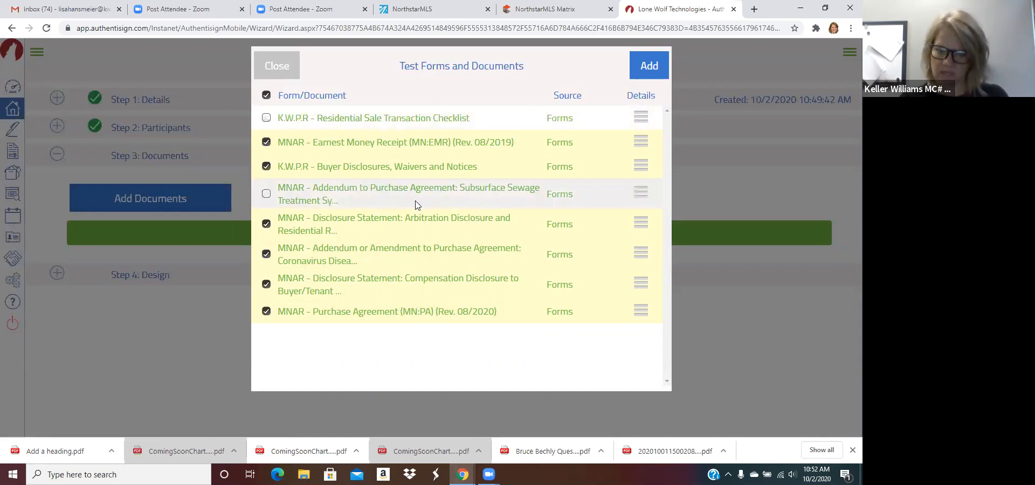
left_click(649, 64)
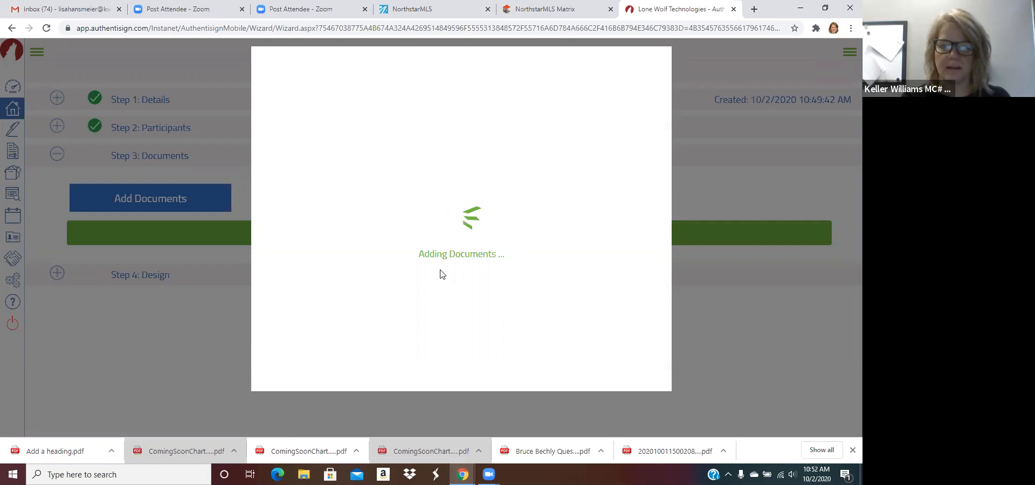
Step: Put Buyer Disclosures first and the Arbitration Disclosure second, then go to Step 4: Design
scroll(537, 221, "down", 2)
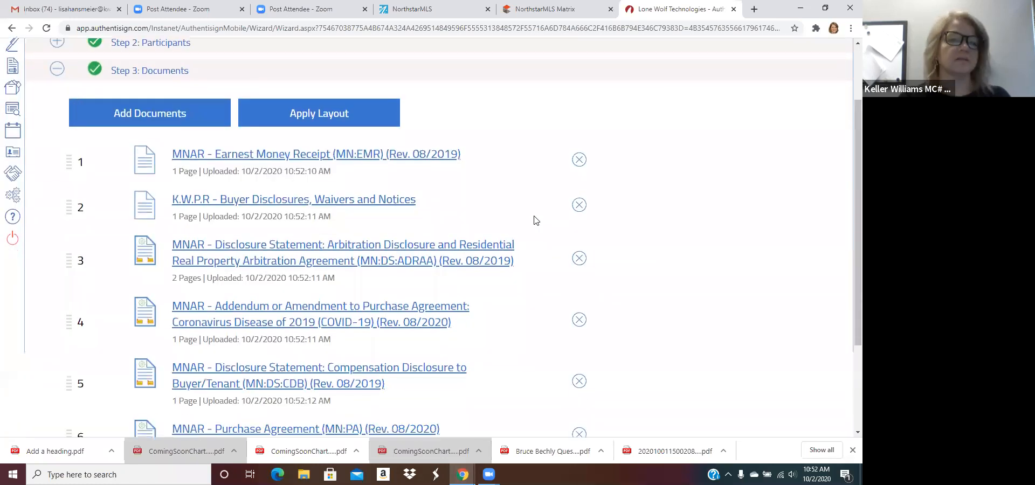
left_click_drag(69, 162, 70, 216)
left_click_drag(69, 260, 71, 214)
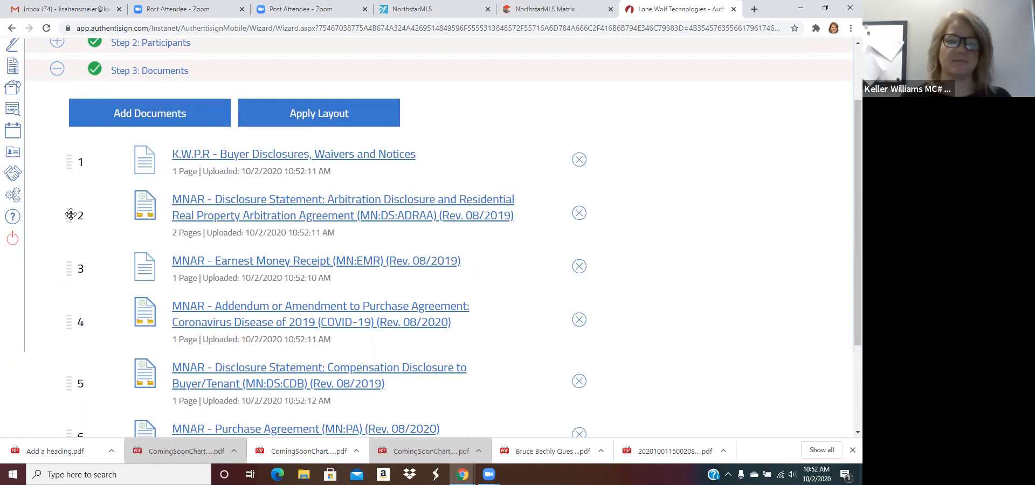
scroll(76, 257, "down", 1)
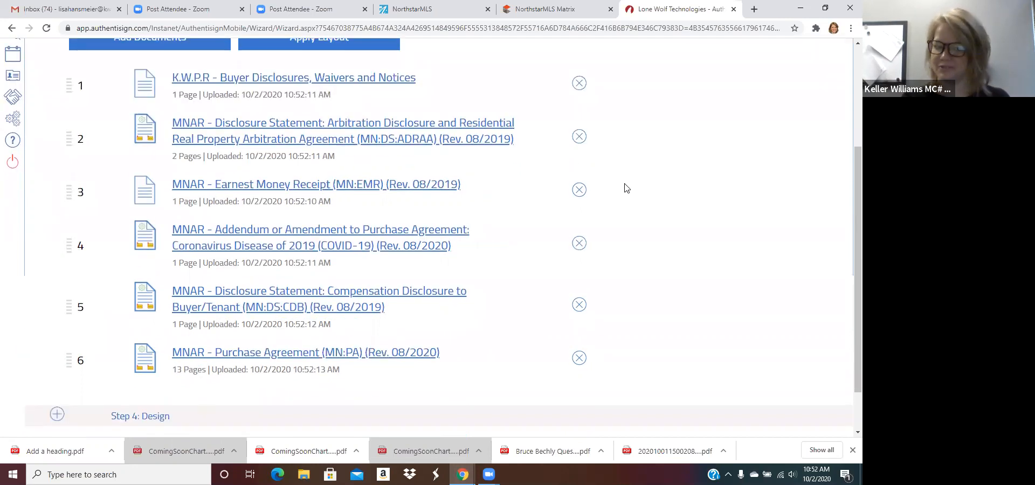
scroll(628, 188, "down", 2)
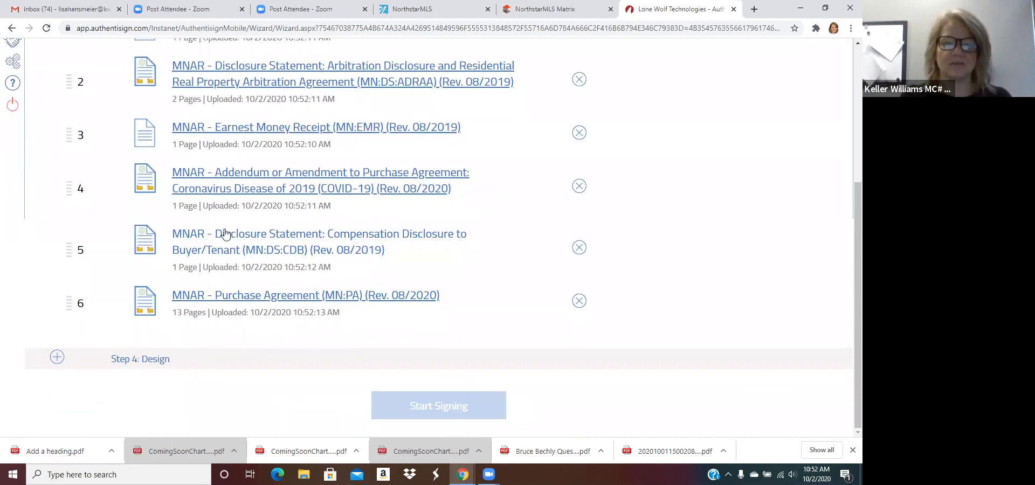
left_click(130, 360)
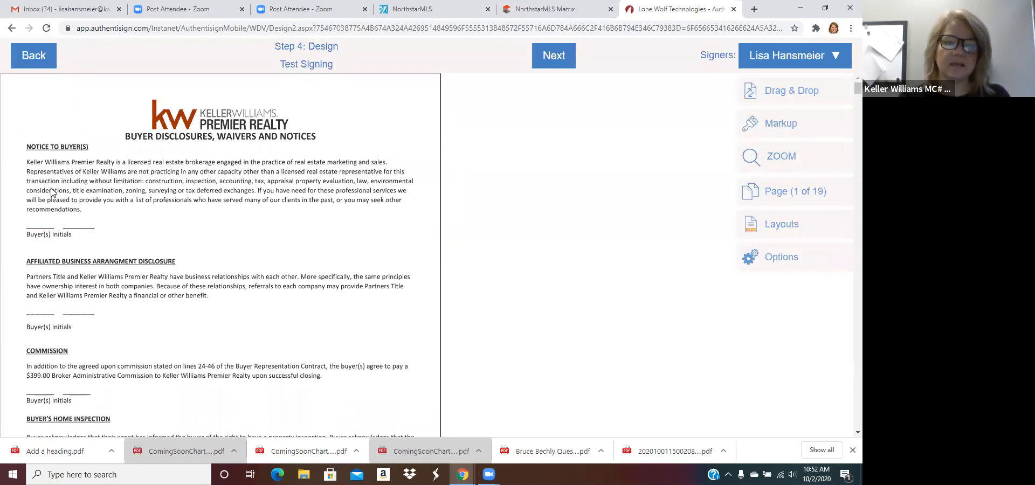
scroll(170, 251, "down", 10)
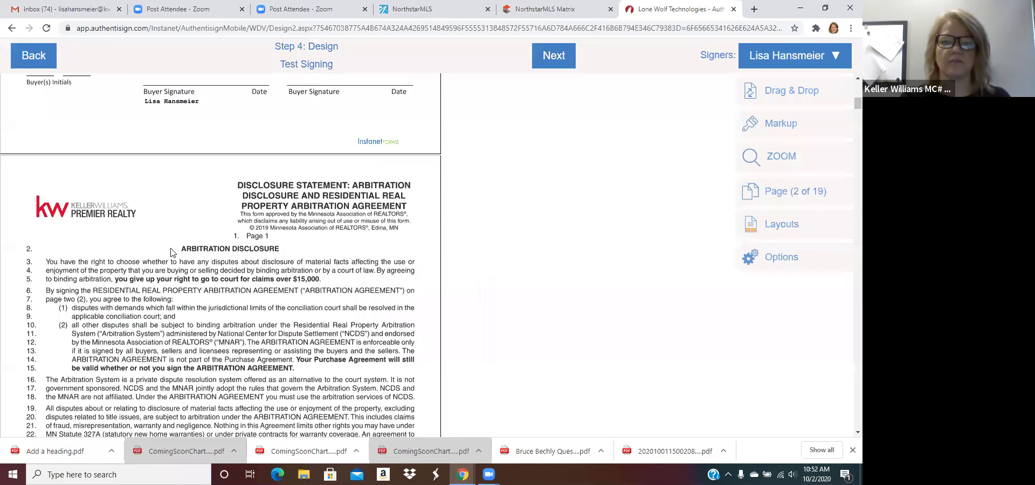
scroll(170, 252, "down", 5)
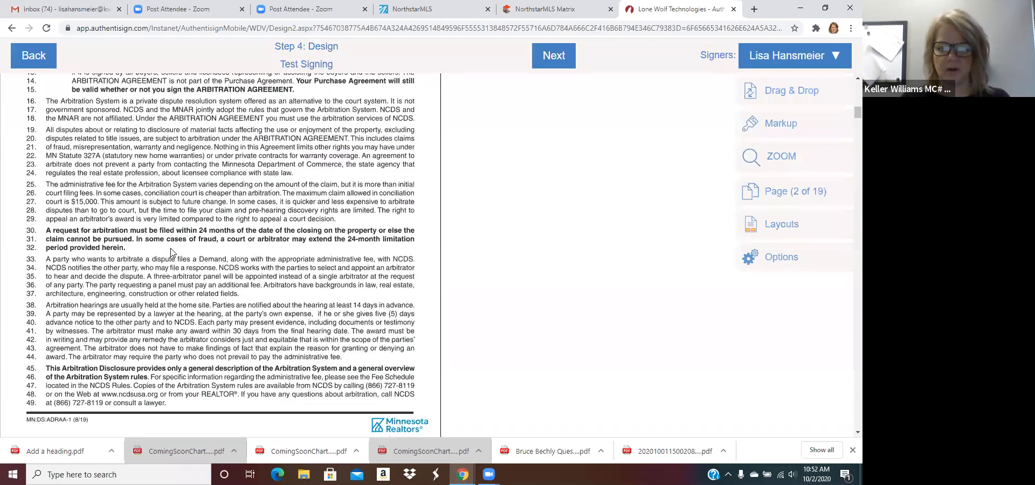
scroll(170, 251, "down", 5)
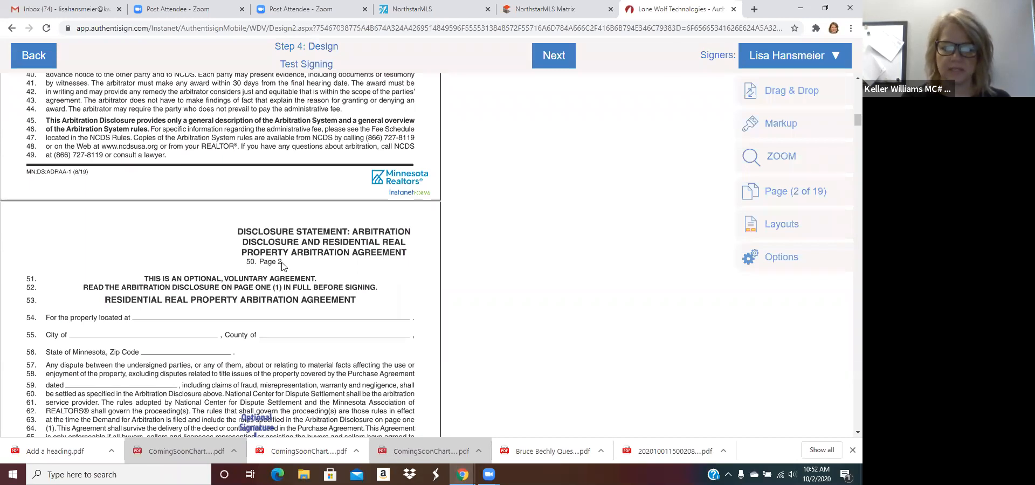
scroll(281, 266, "down", 4)
scroll(281, 266, "down", 3)
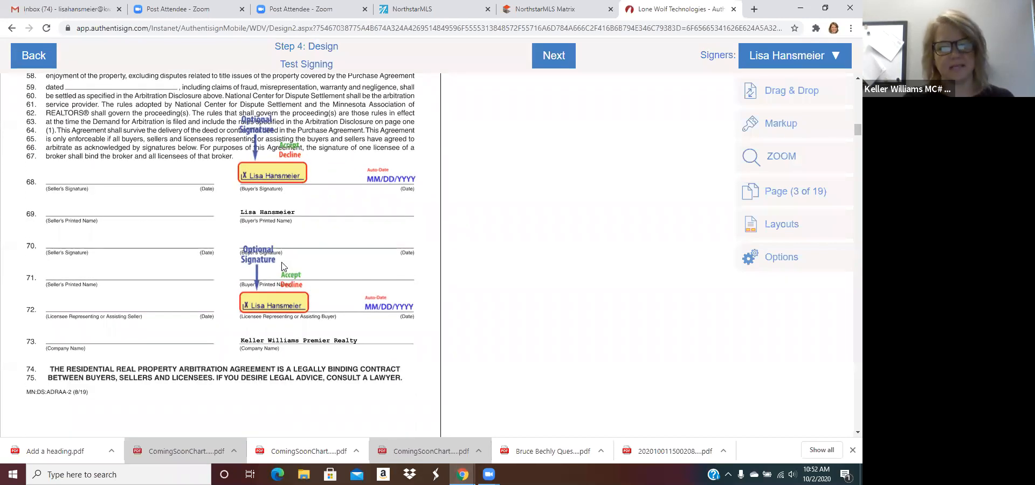
scroll(476, 228, "up", 20)
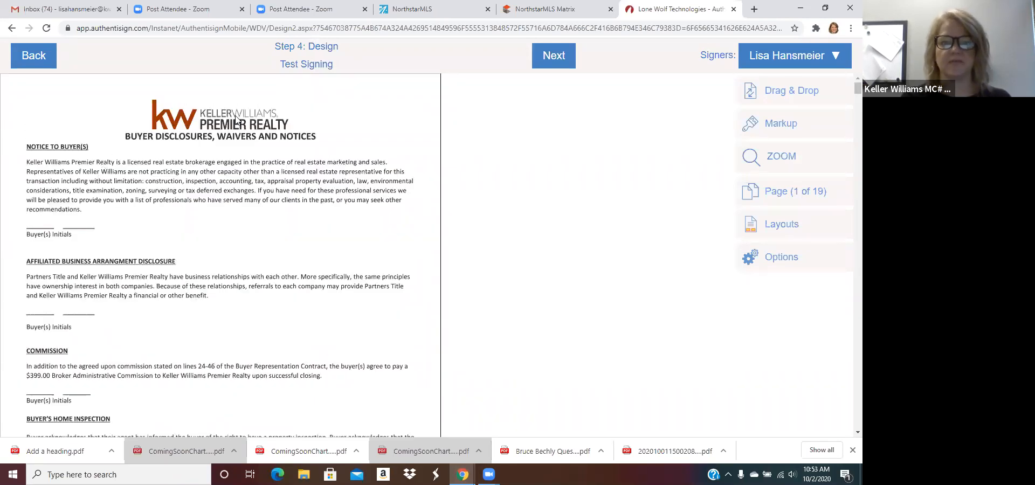
Step: Place Initial Here fields on the three Buyer(s) Initials lines of the Buyer Disclosures page
left_click(782, 95)
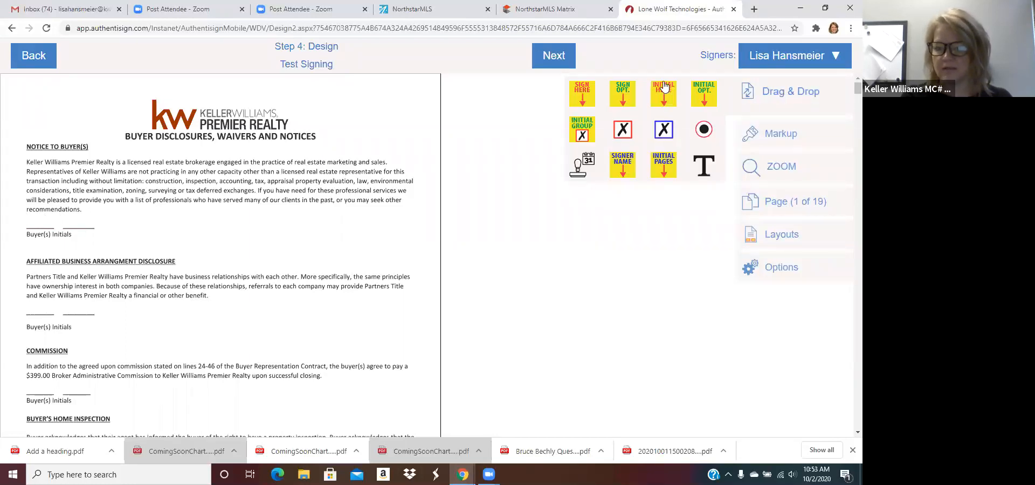
left_click_drag(663, 100, 46, 230)
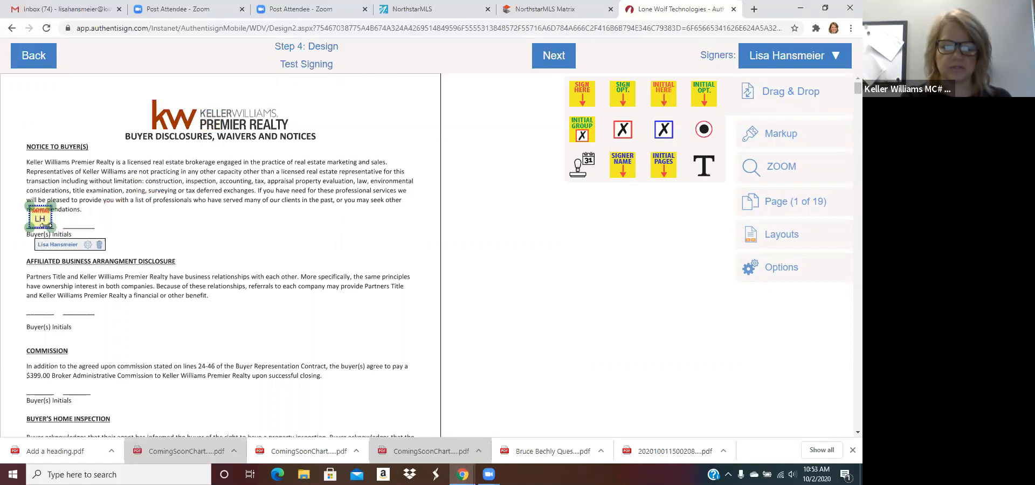
left_click_drag(158, 255, 41, 306)
left_click_drag(663, 100, 46, 398)
Step: Put a Sign Here field on the Buyer Signature line and add a date stamp beside it
scroll(240, 342, "down", 10)
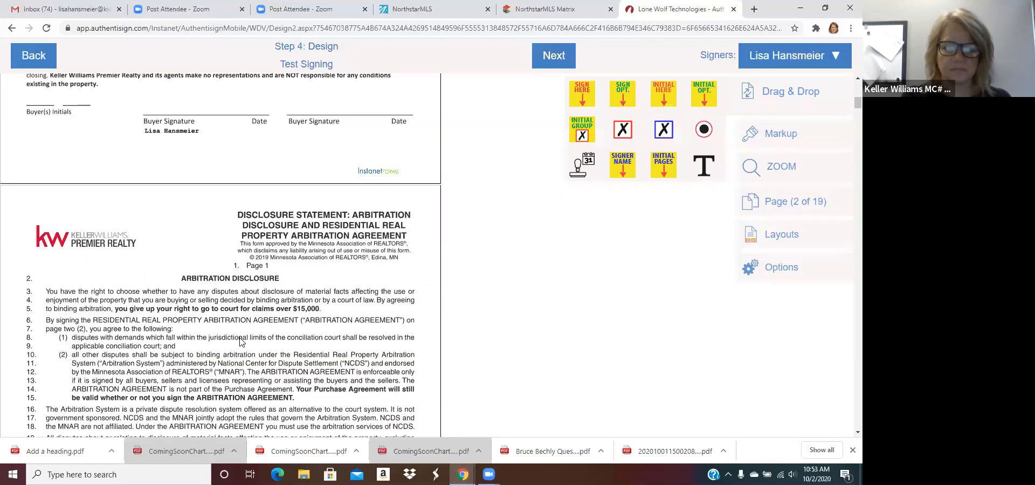
scroll(240, 343, "up", 1)
left_click_drag(582, 94, 220, 115)
left_click_drag(160, 84, 160, 79)
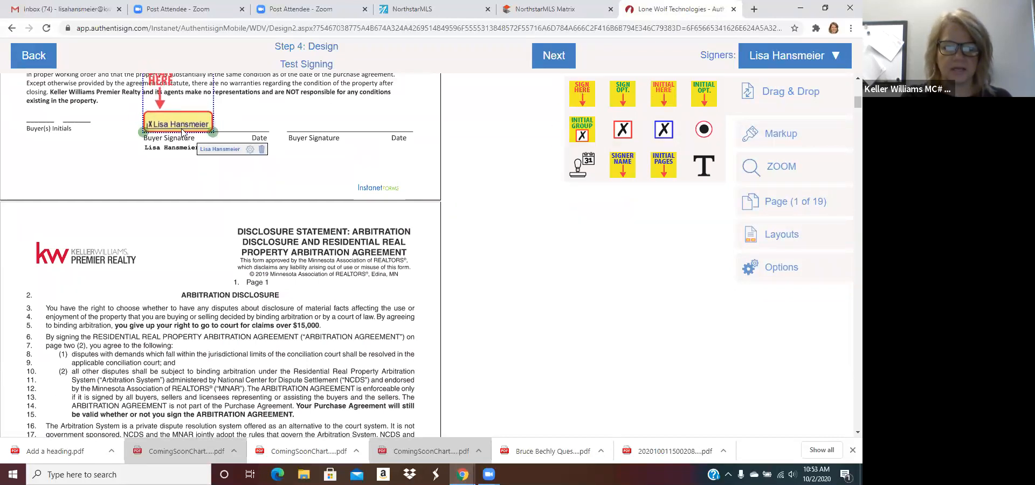
right_click(179, 126)
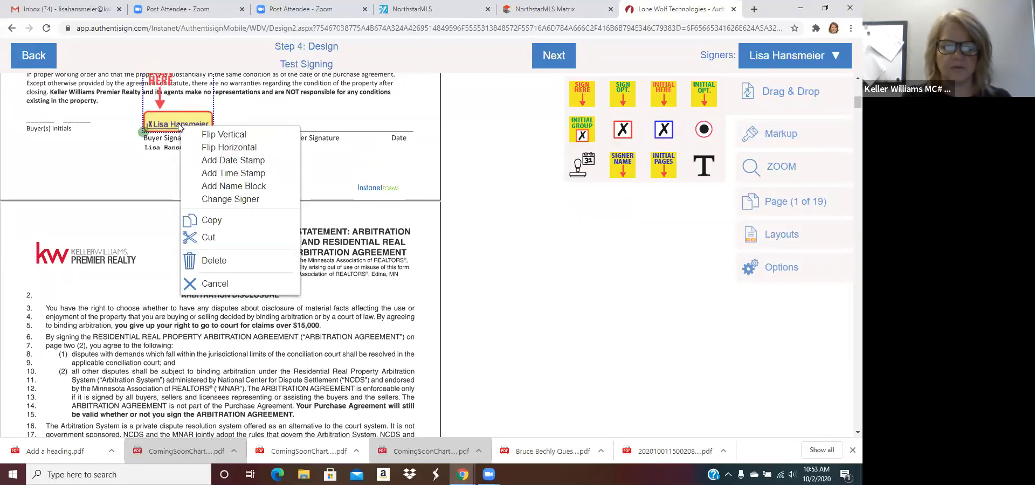
left_click(237, 161)
left_click(238, 129)
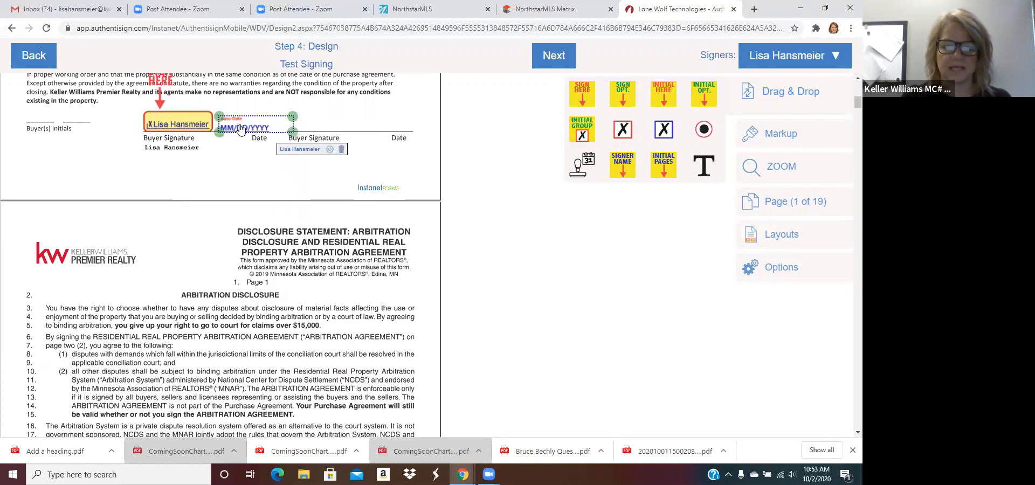
scroll(476, 204, "down", 15)
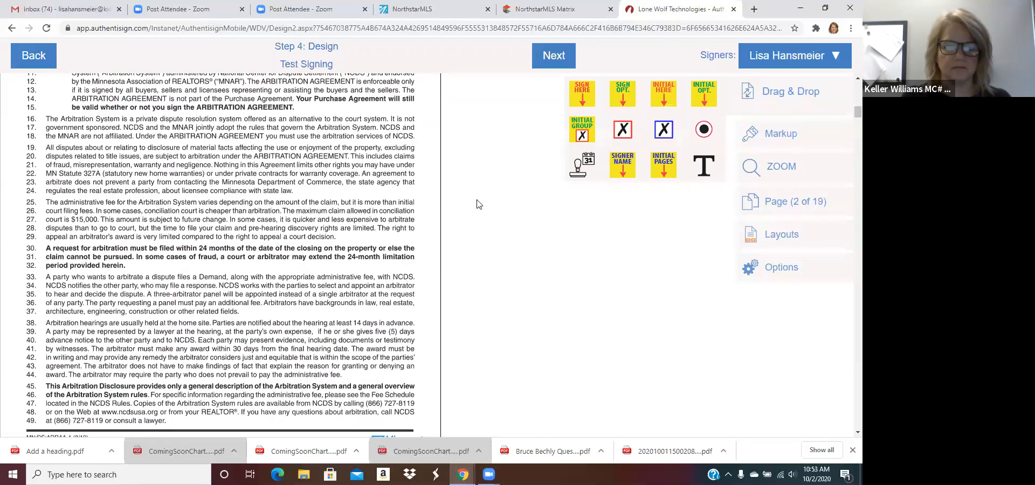
scroll(477, 204, "down", 3)
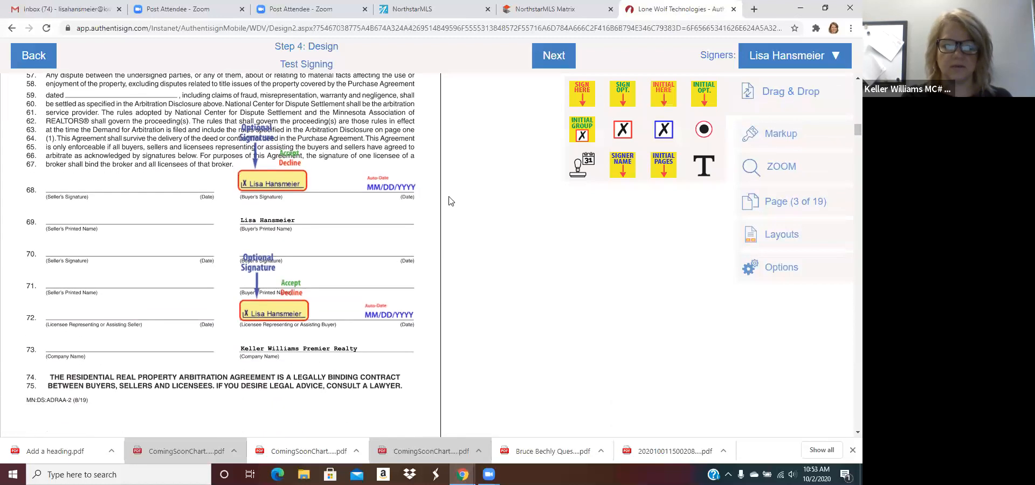
scroll(465, 242, "down", 10)
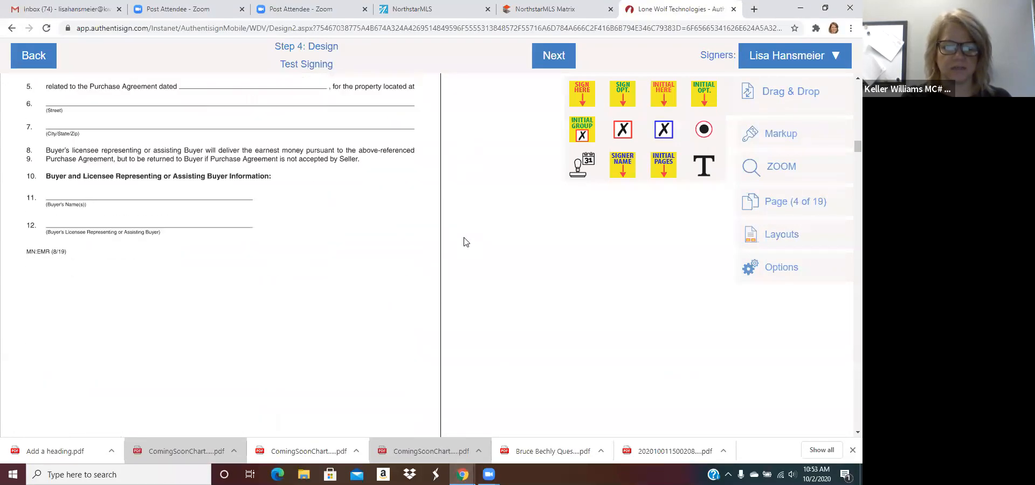
scroll(466, 242, "down", 20)
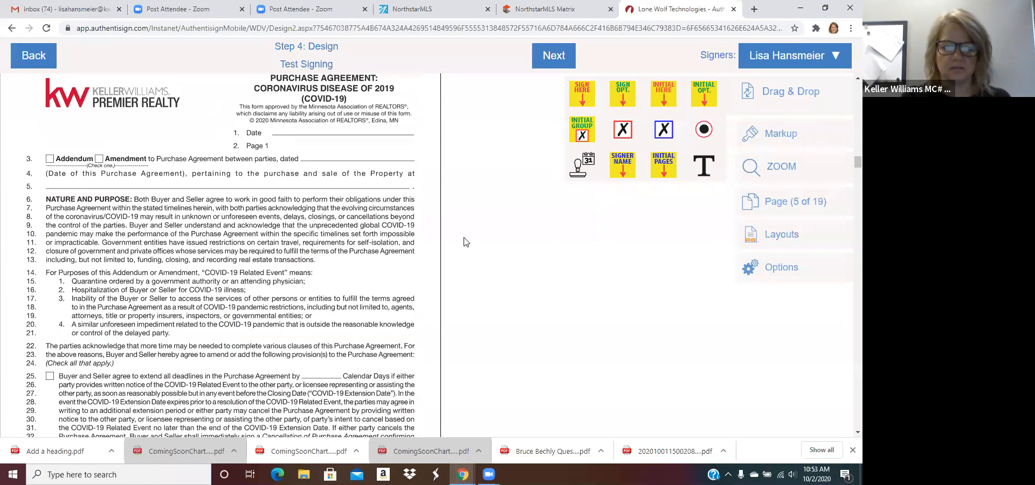
scroll(466, 242, "down", 10)
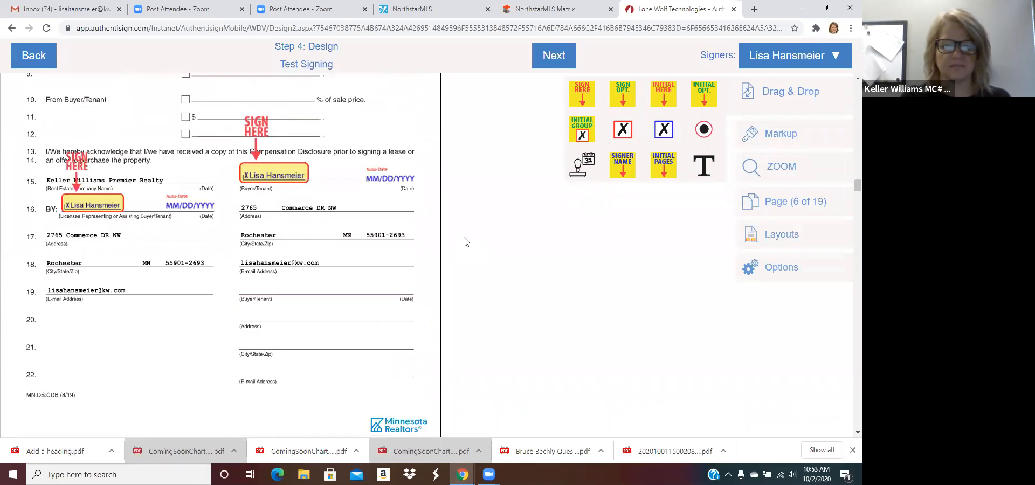
scroll(466, 242, "down", 5)
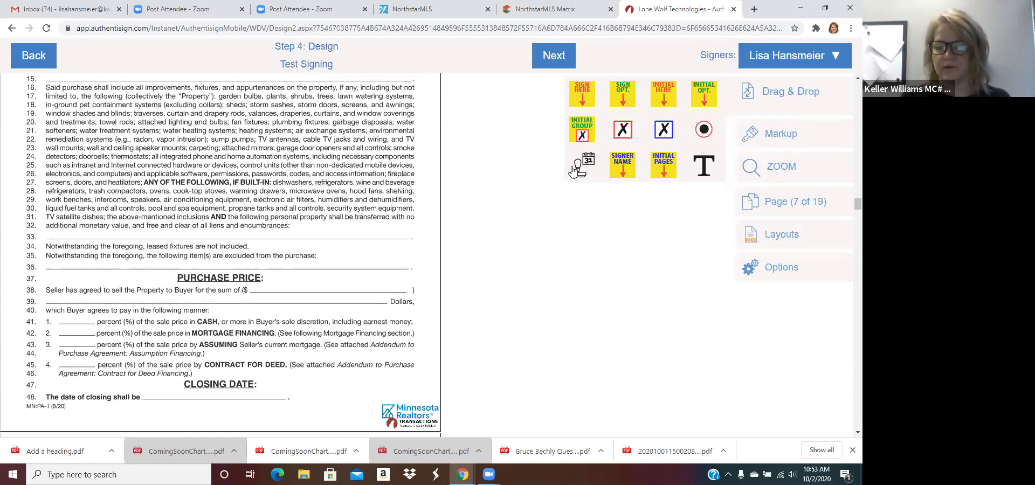
Step: Try a date field and a Signer Name field on the page 7 purchase agreement, deleting both
left_click_drag(576, 170, 439, 218)
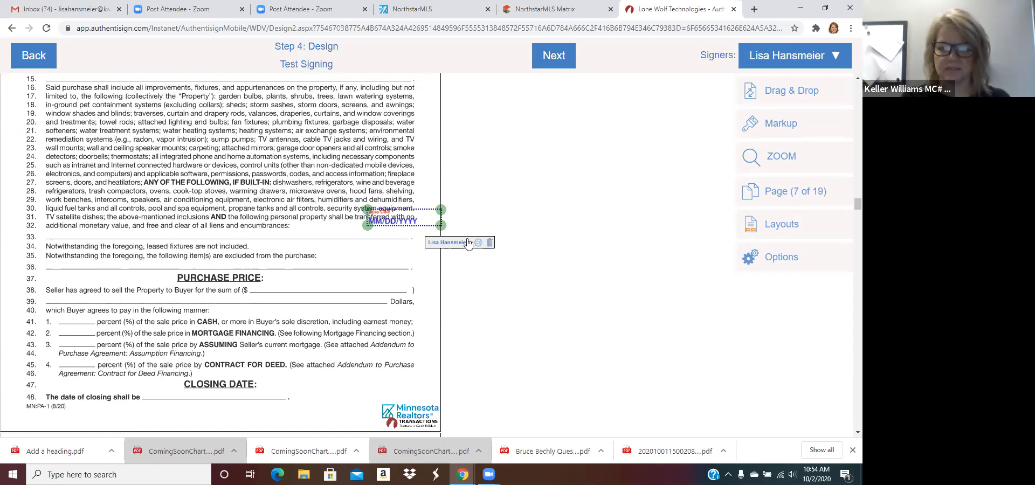
left_click(490, 244)
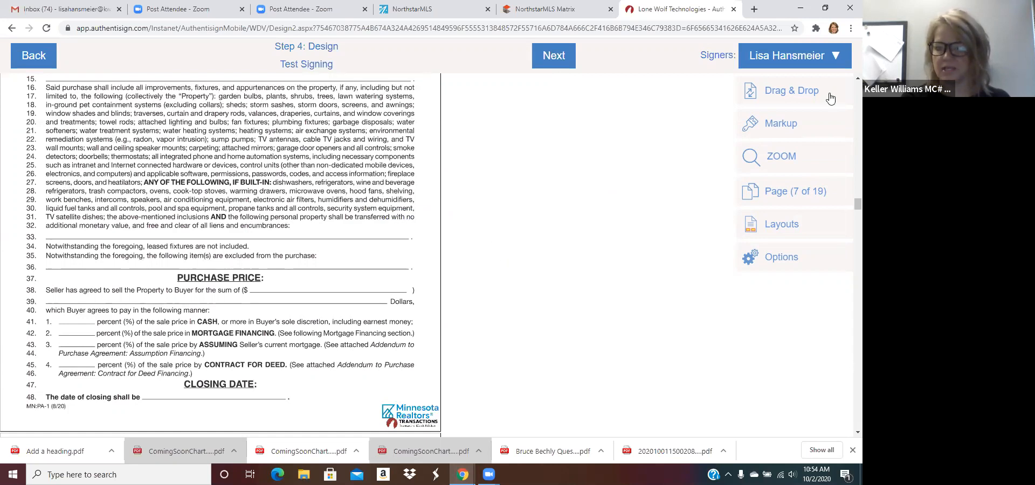
left_click(781, 91)
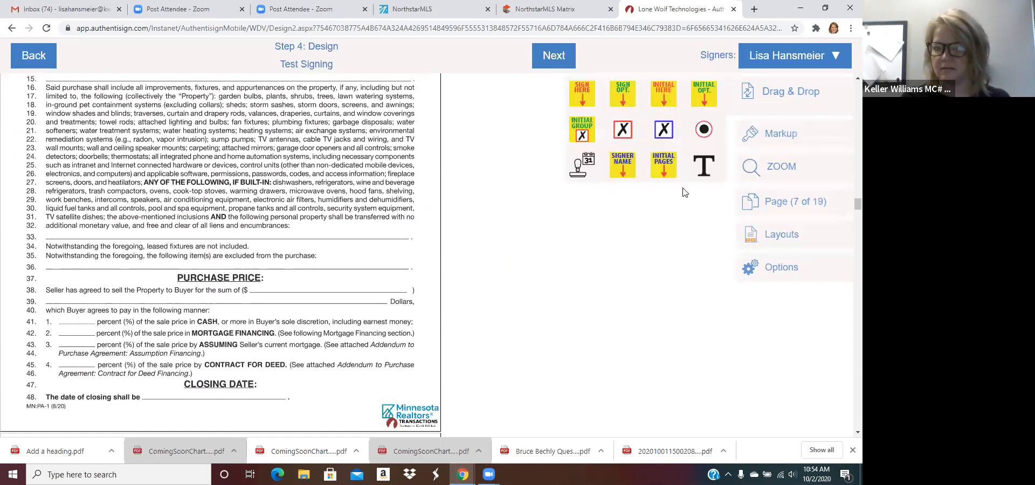
left_click(626, 165)
left_click_drag(49, 79, 545, 149)
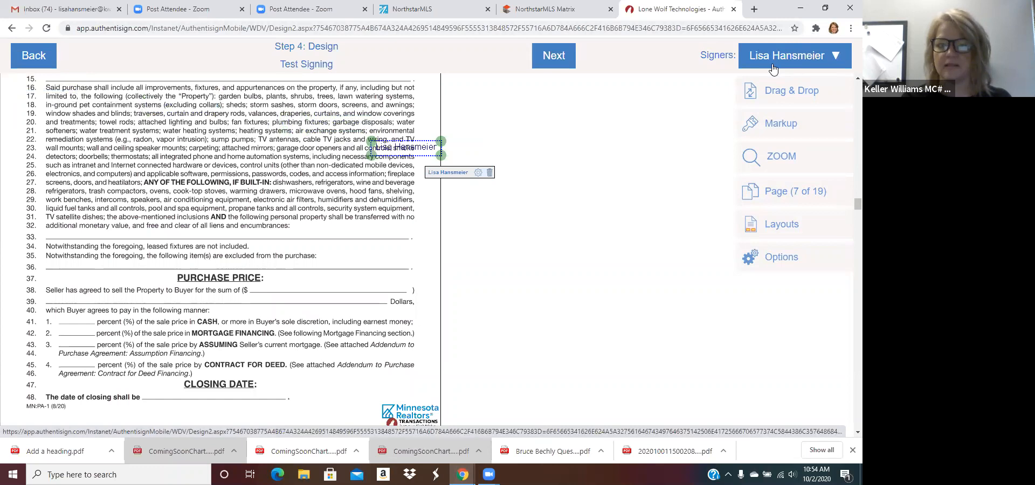
left_click(490, 173)
Step: Close the field palette and bring up the Markup drawing tools
left_click(806, 100)
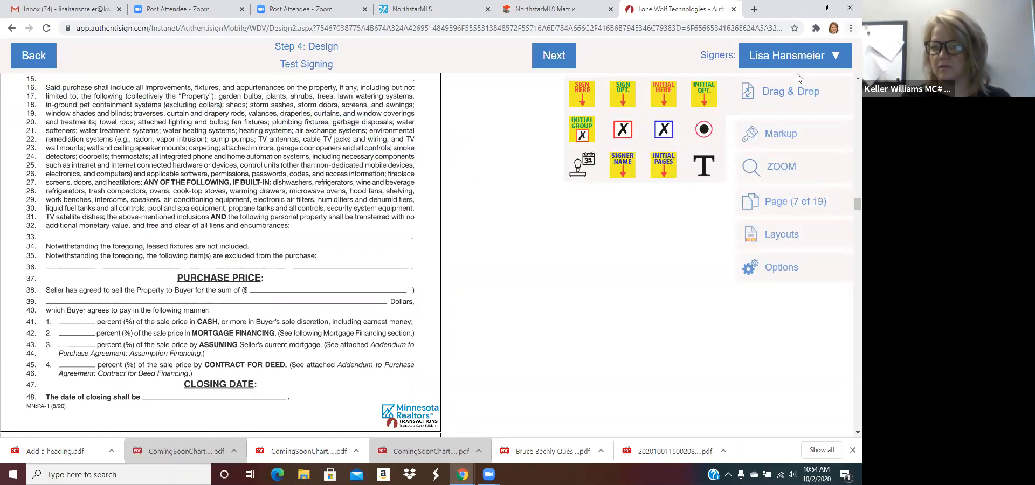
left_click(787, 91)
left_click(772, 130)
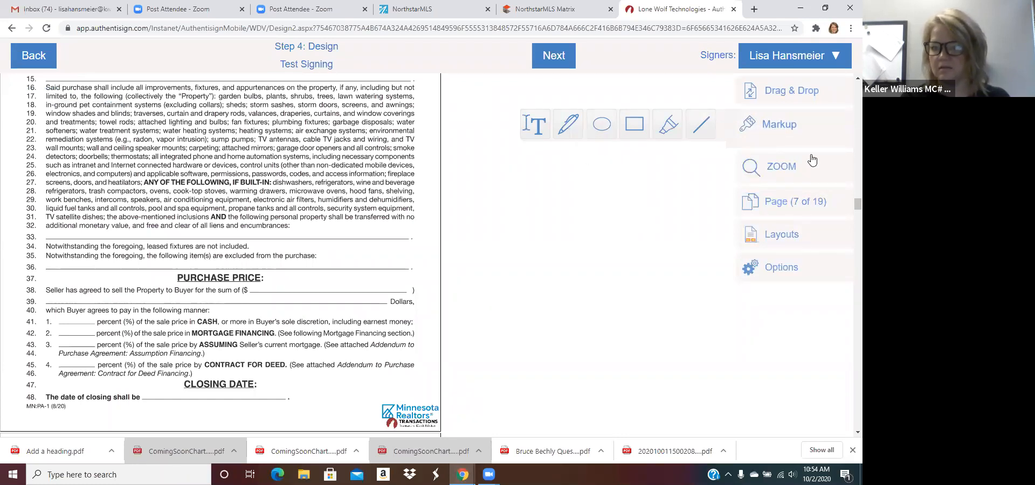
Step: Close Markup, look through the Page, Layouts and Options panels, then show the Drag & Drop fields
left_click(782, 138)
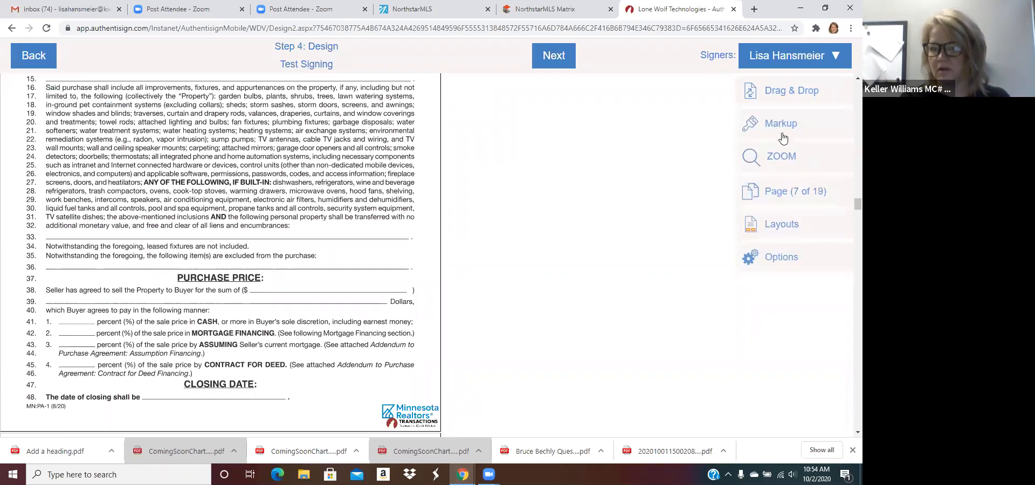
left_click(783, 193)
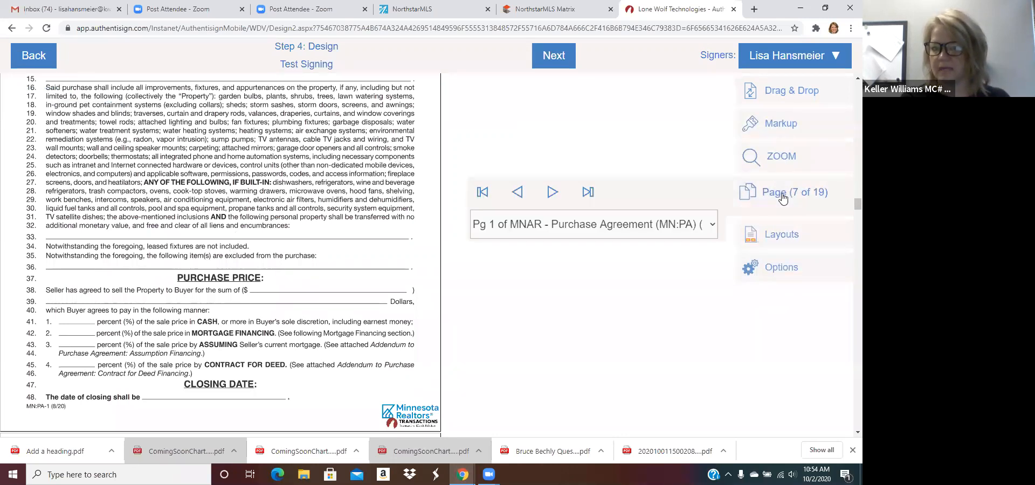
left_click(782, 232)
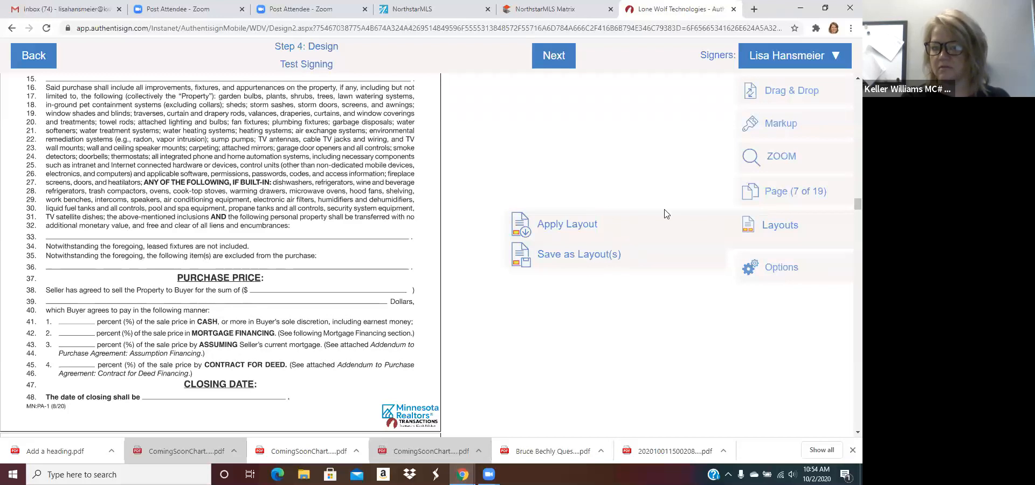
left_click(774, 268)
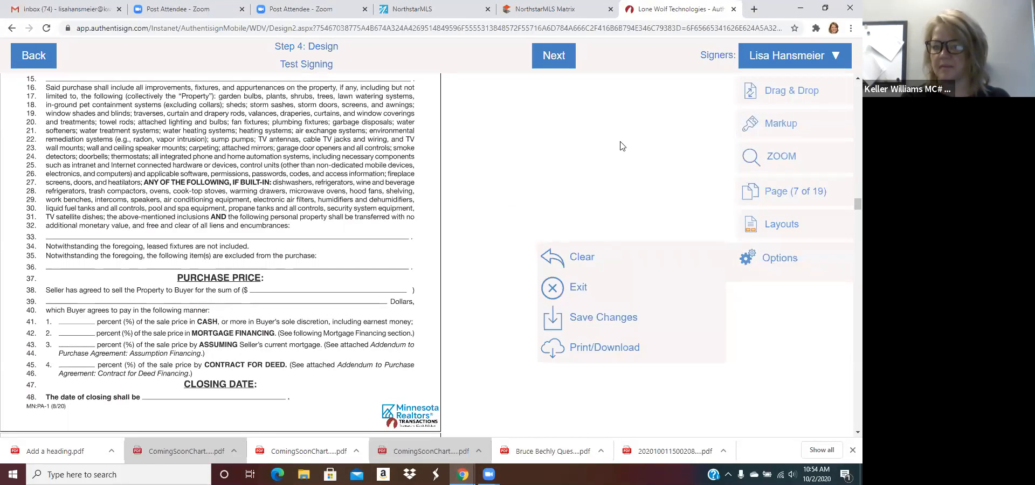
left_click(775, 93)
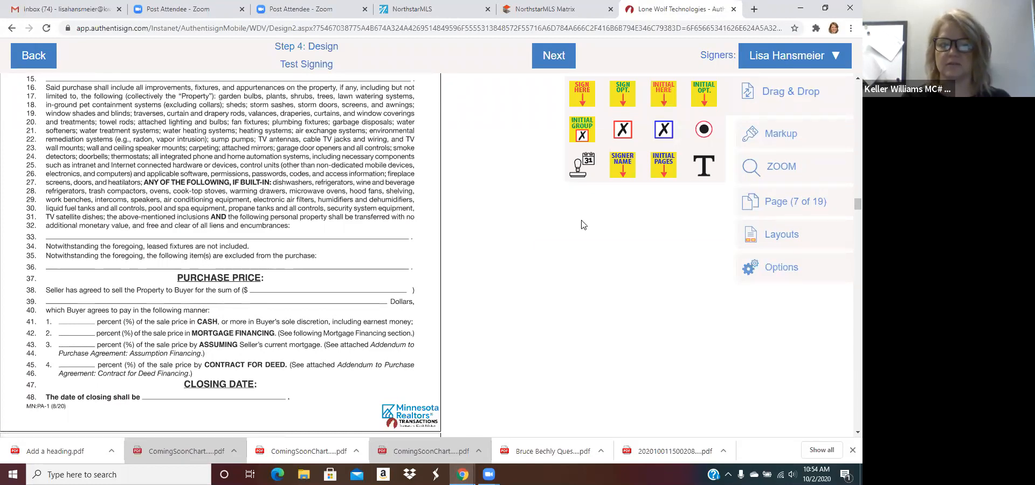
Step: Check the Signers list, then scroll back to the page 1 buyer initial fields
left_click(814, 58)
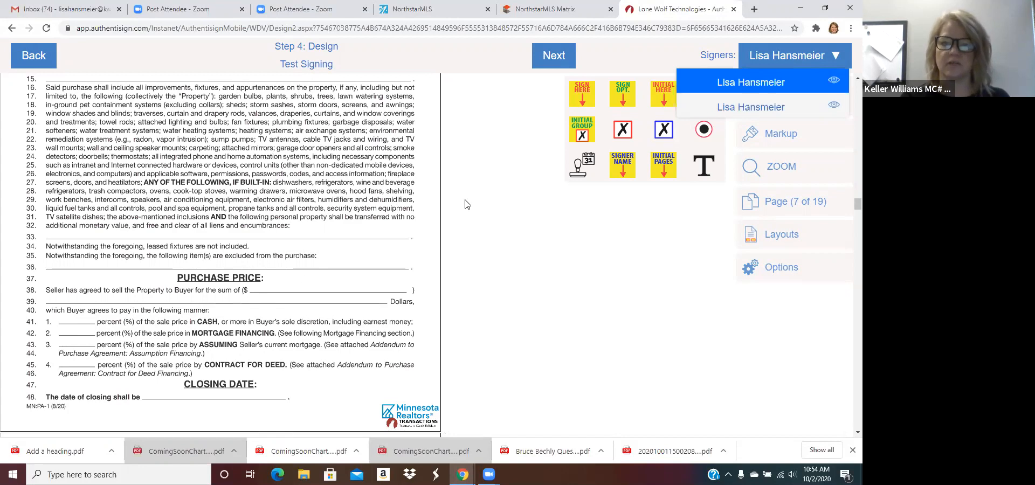
left_click(590, 271)
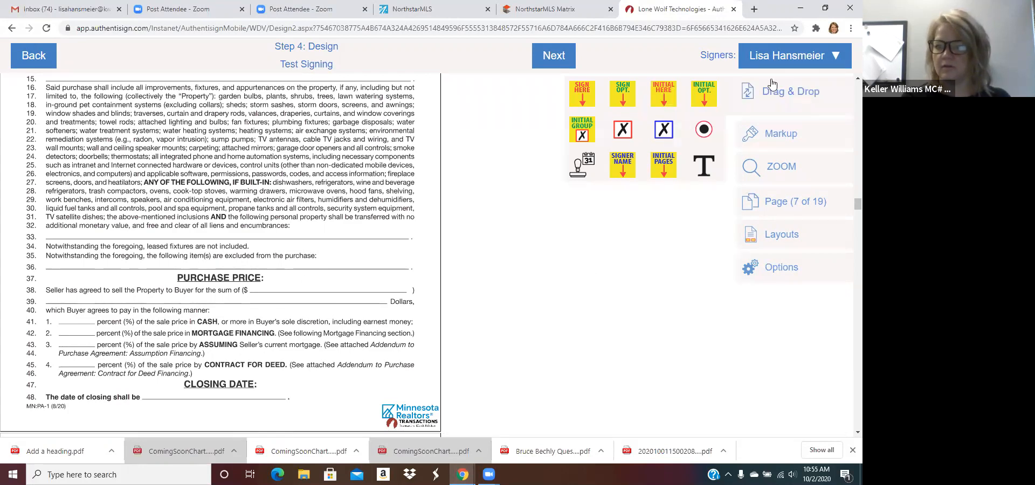
scroll(497, 236, "up", 15)
scroll(496, 236, "up", 20)
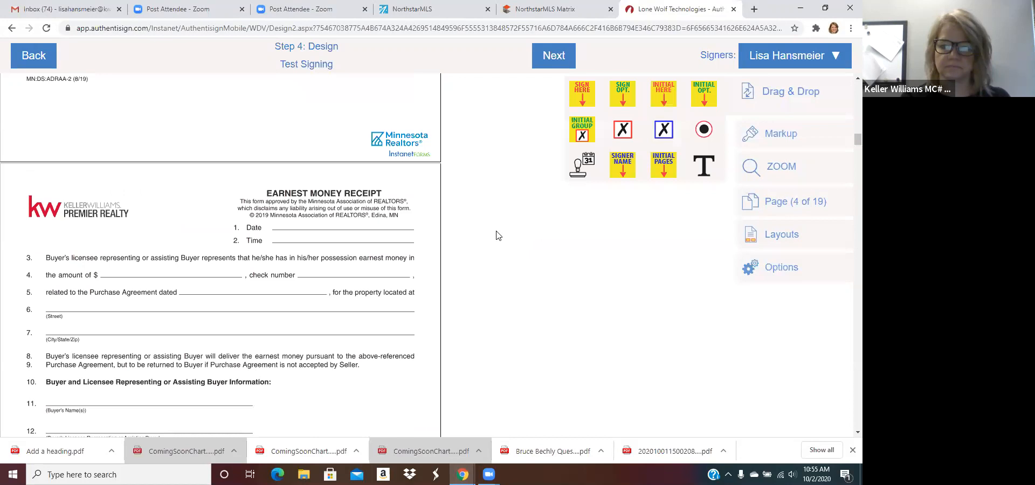
scroll(208, 239, "down", 2)
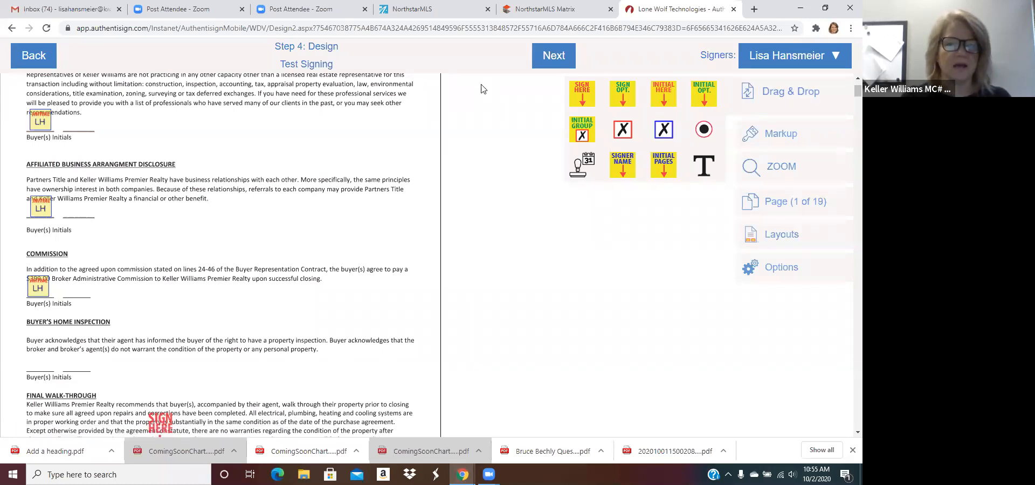
Step: Delete the extra INITIAL HERE box beside the first buyer initials and finish the design step
mouse_move(583, 94)
left_mouse_down()
mouse_move(239, 114)
mouse_move(129, 89)
mouse_move(644, 109)
mouse_move(647, 86)
mouse_move(86, 116)
mouse_move(82, 126)
left_mouse_up()
mouse_move(781, 98)
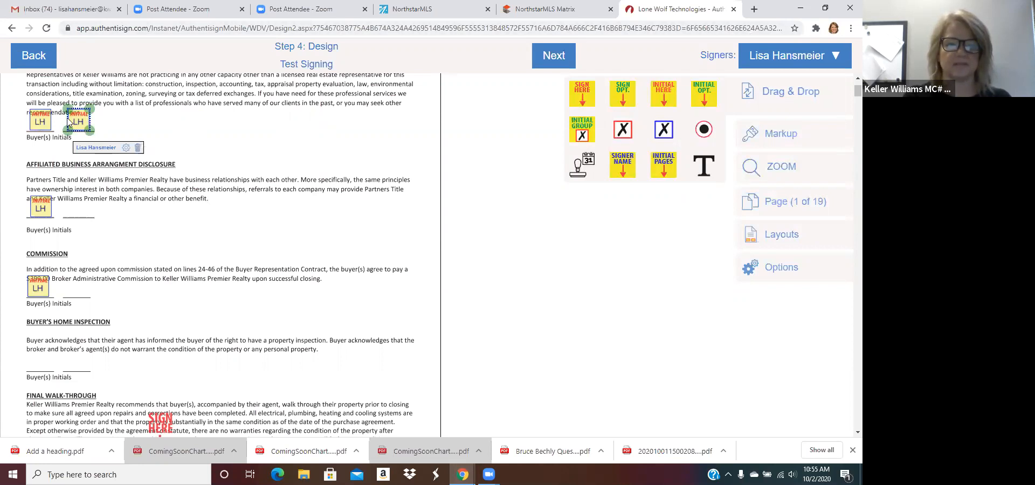
left_click(137, 147)
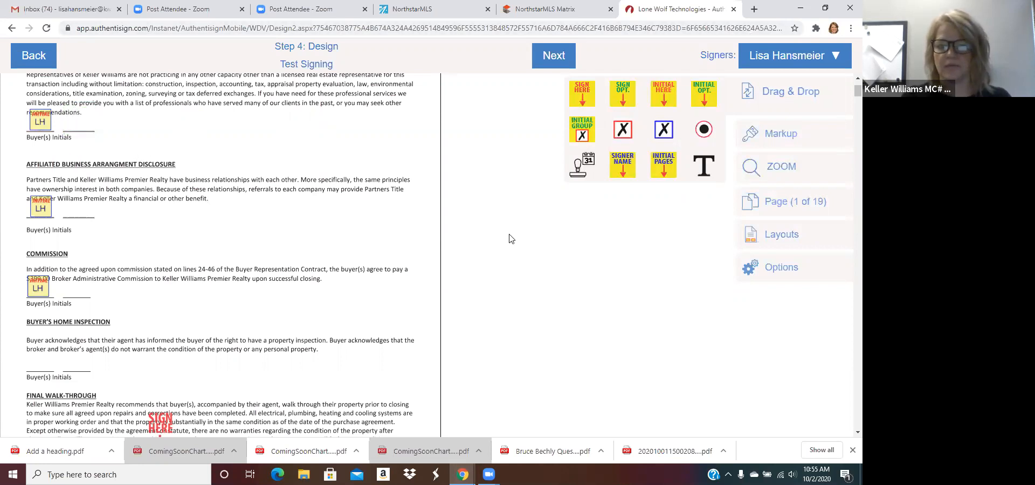
left_click(548, 58)
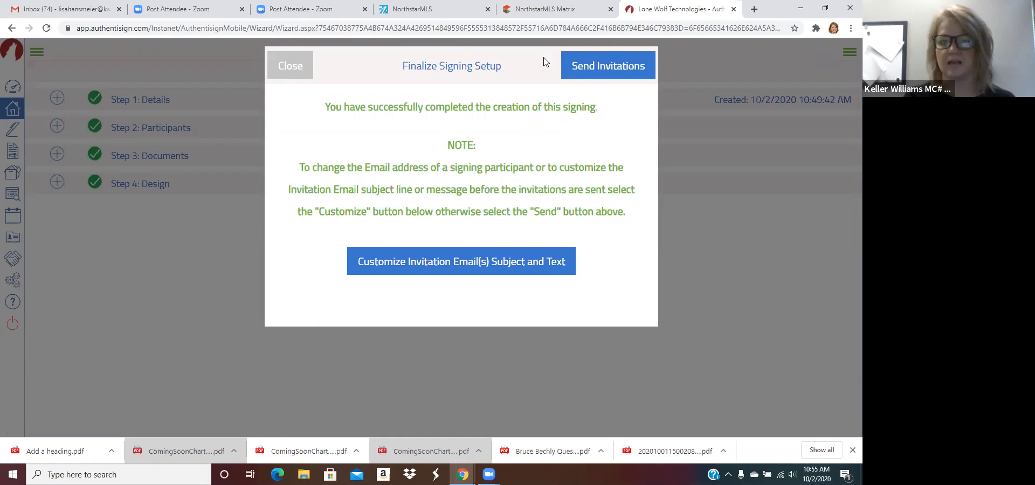
Step: Send the Test Signing invitations and acknowledge the success message
left_click(589, 66)
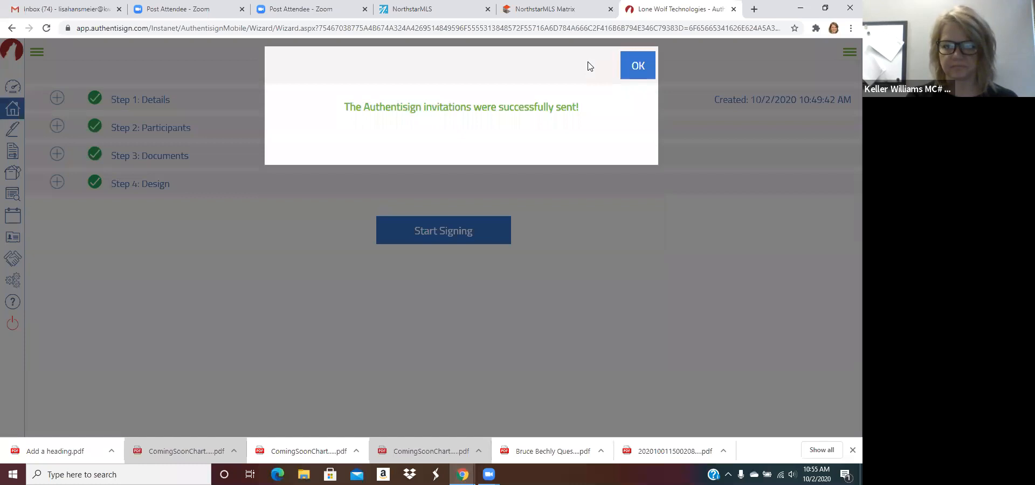
left_click(636, 70)
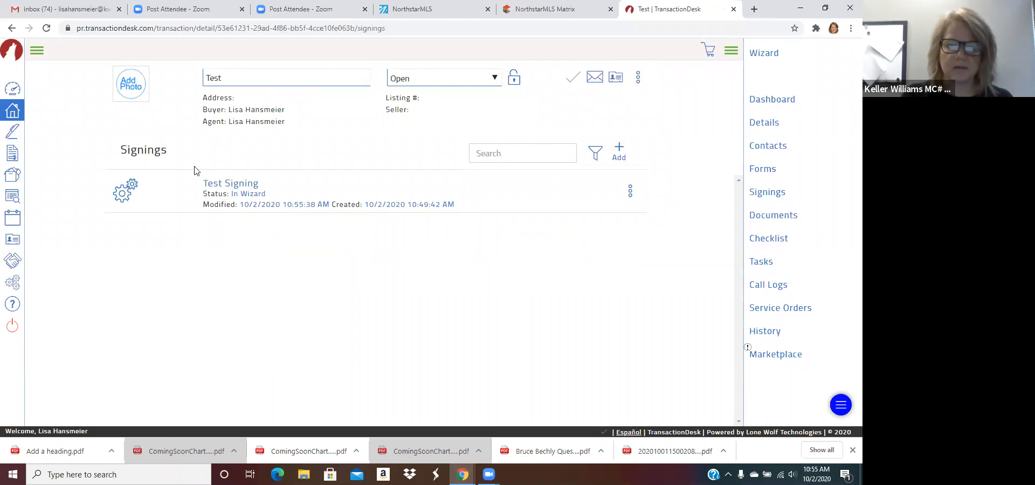
Step: Open Test Signing's details, with both participants not yet signed, then switch to the Gmail inbox
left_click(227, 184)
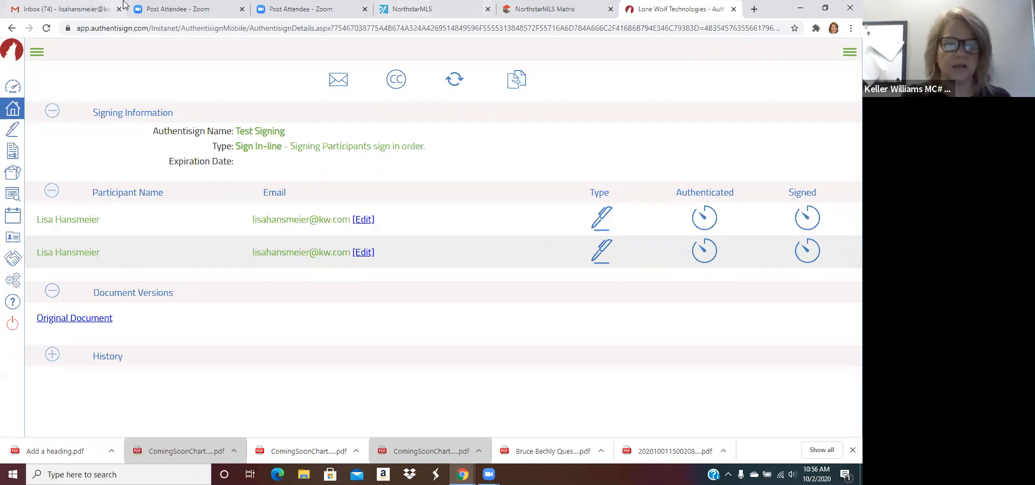
left_click(78, 9)
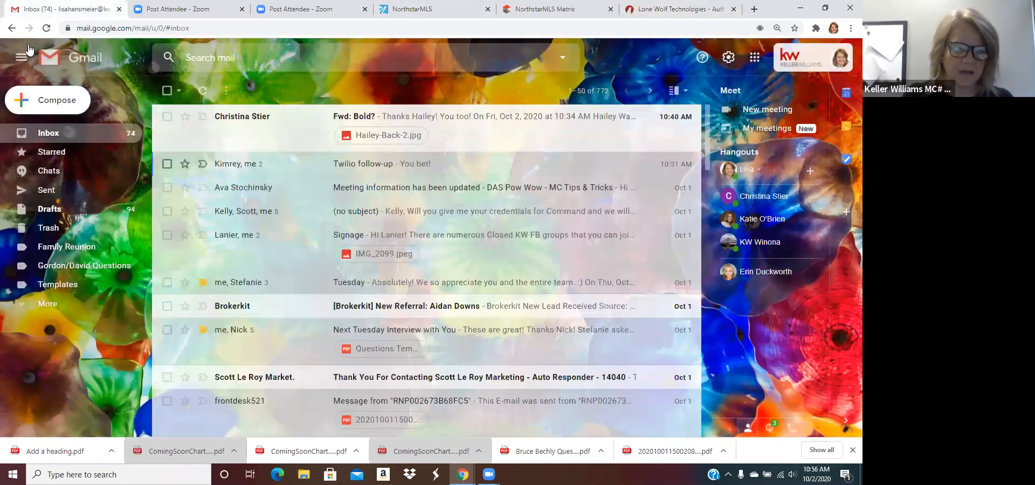
Step: Reload Gmail, open 'Your signature is requested: Test Signing' and start signing
left_click(46, 31)
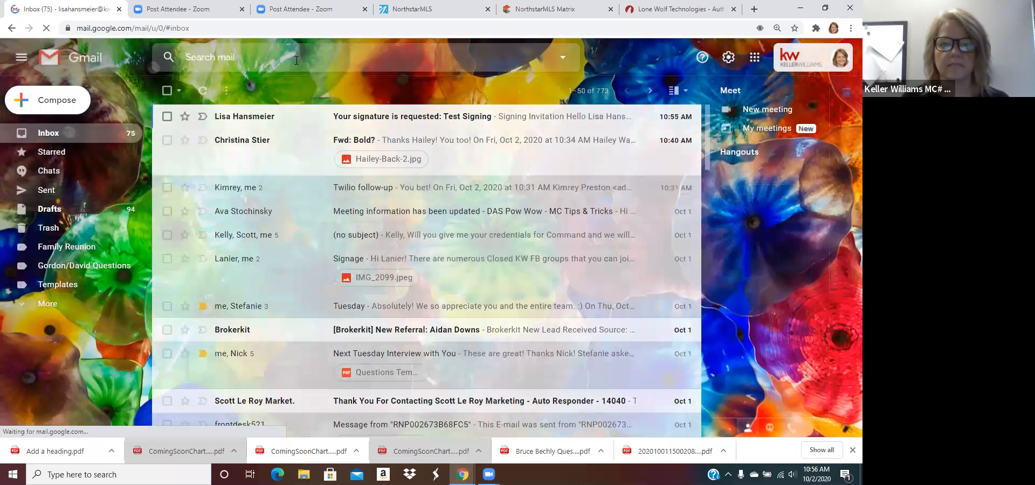
left_click(318, 116)
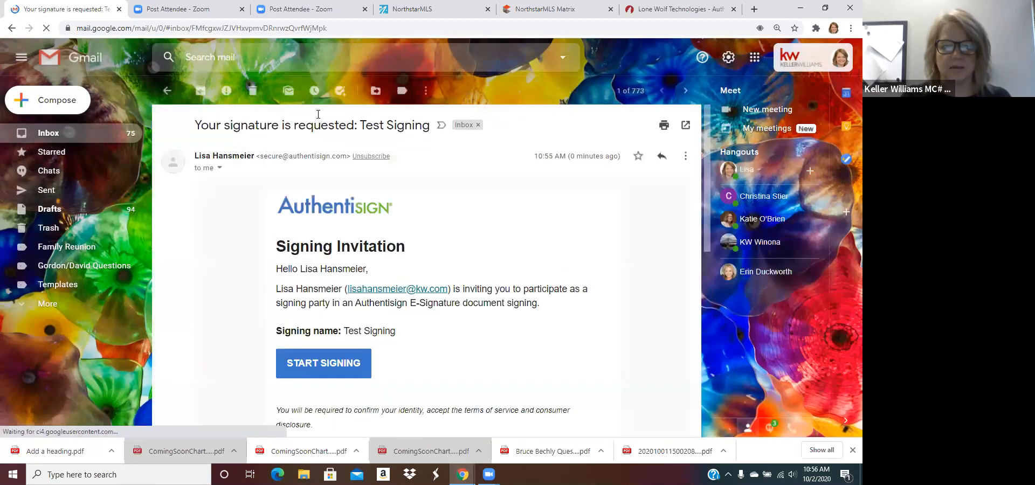
scroll(455, 208, "down", 1)
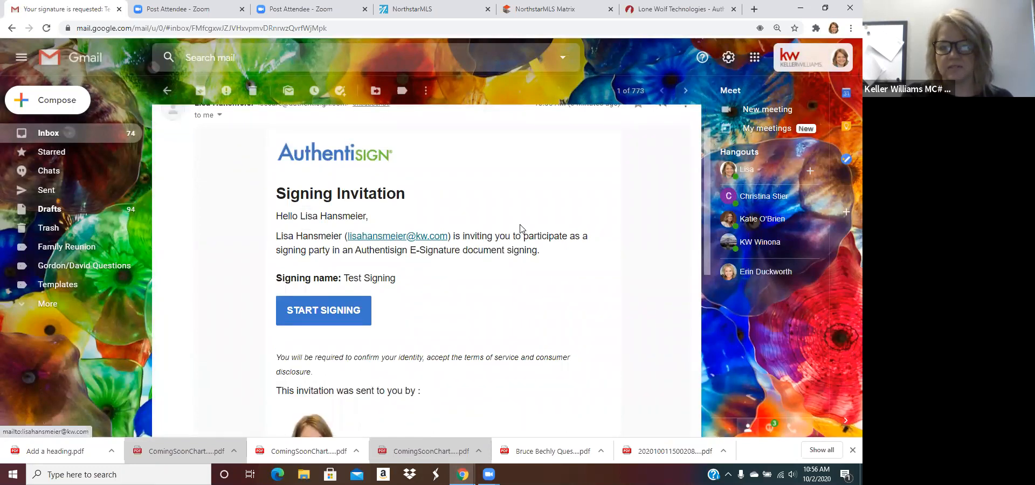
scroll(549, 291, "down", 2)
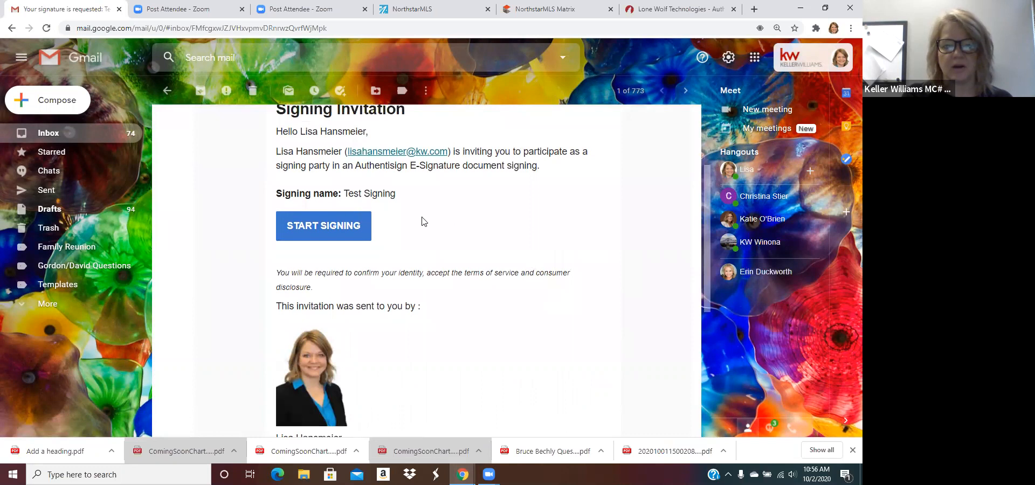
left_click(322, 227)
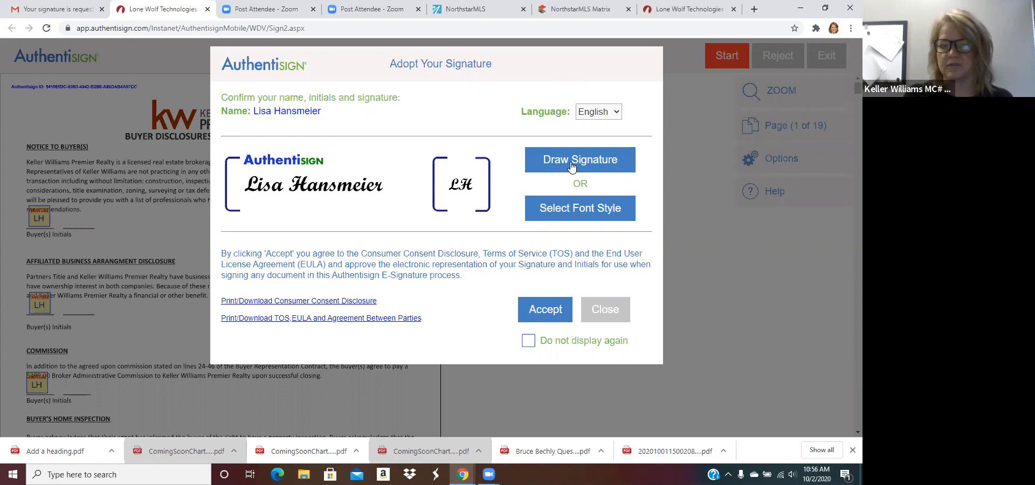
Step: Adopt a typed signature and initials in the second font style
left_click(576, 213)
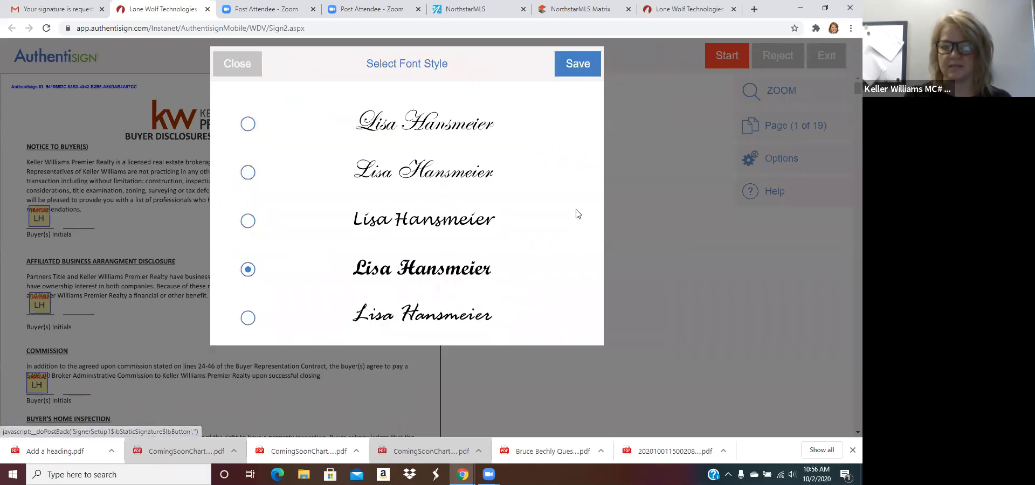
left_click(248, 173)
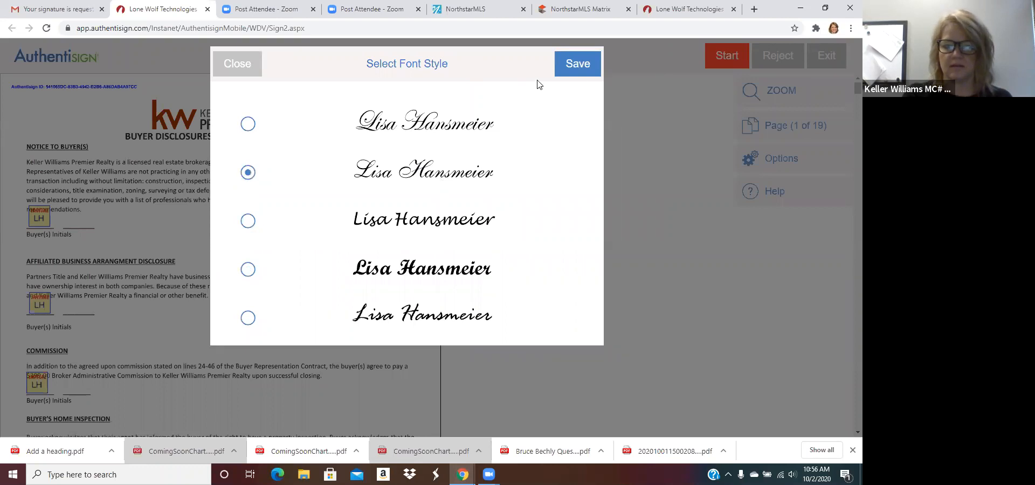
left_click(578, 63)
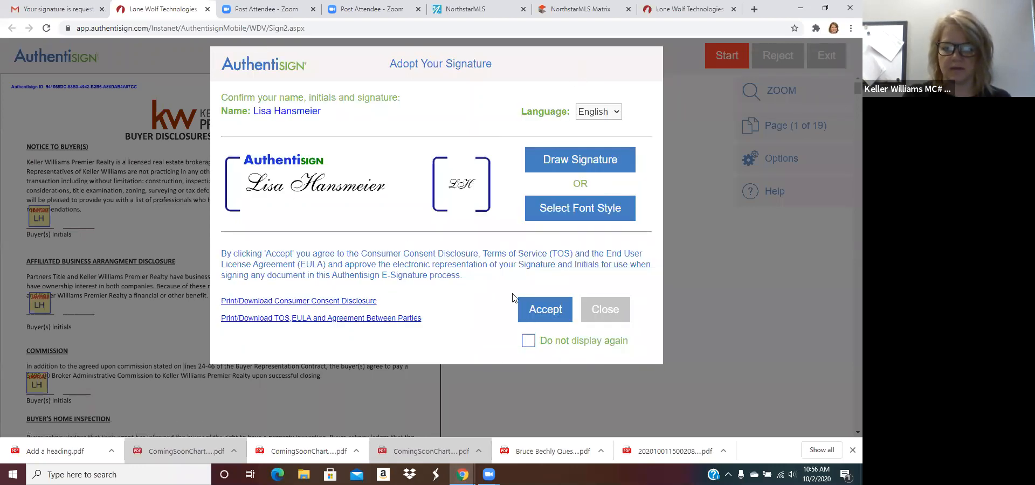
left_click(545, 310)
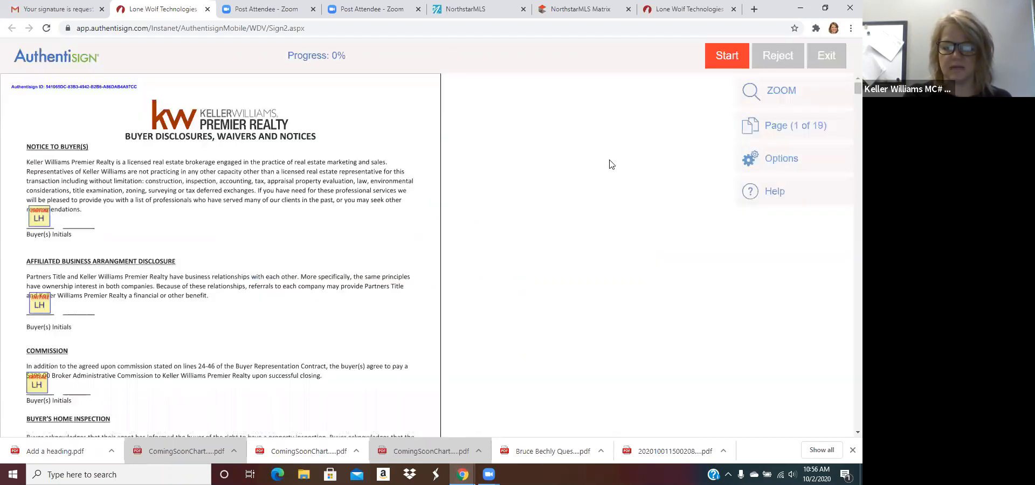
Step: Fill the buyer, Affiliated Business and Commission initials, the disclosures signature and the arbitration signature
left_click(724, 60)
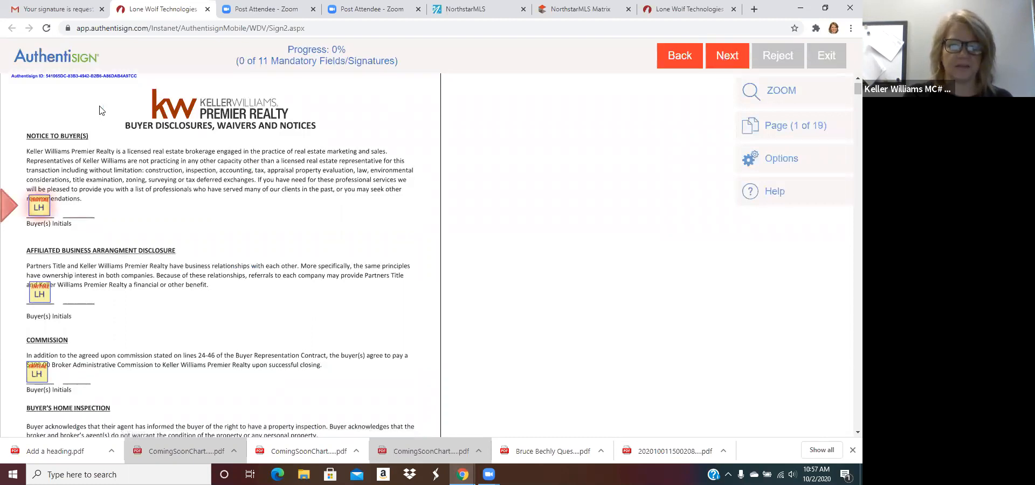
left_click(34, 195)
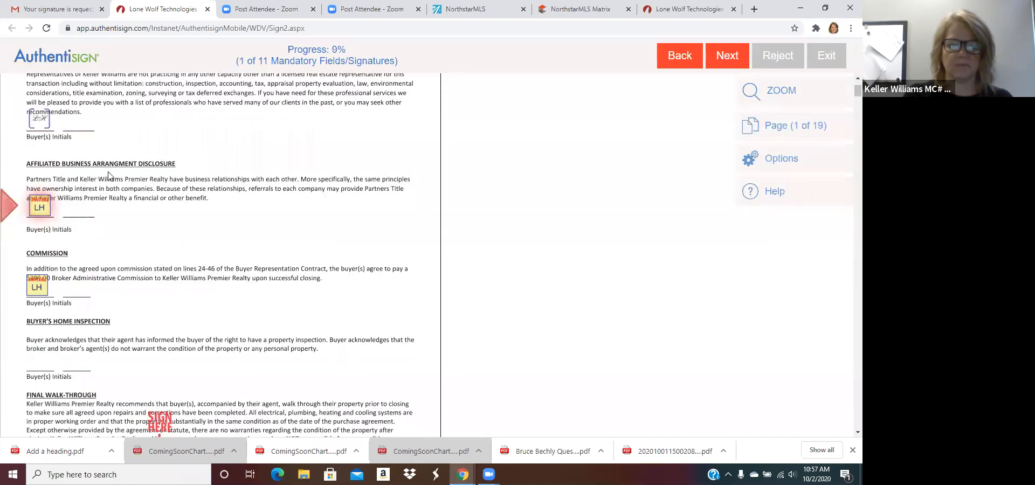
left_click(44, 208)
left_click(45, 207)
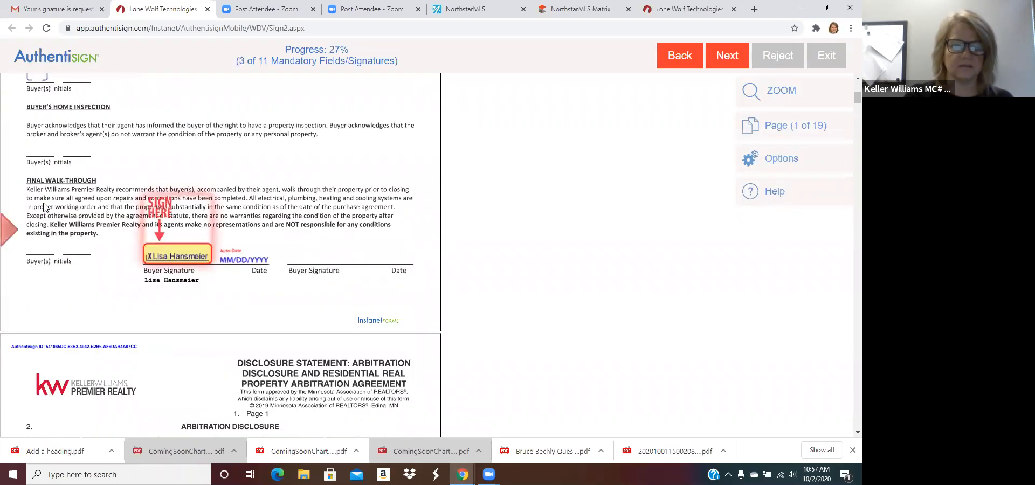
left_click(175, 251)
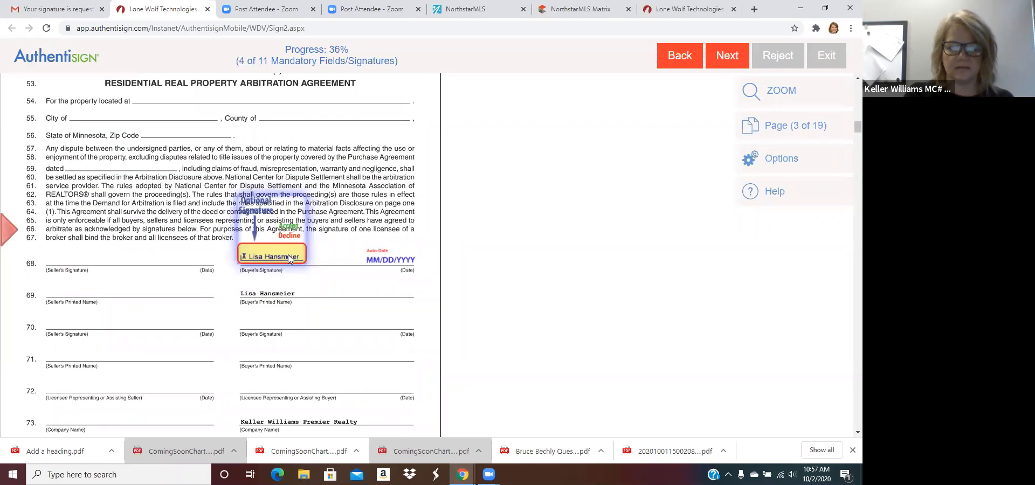
left_click(288, 256)
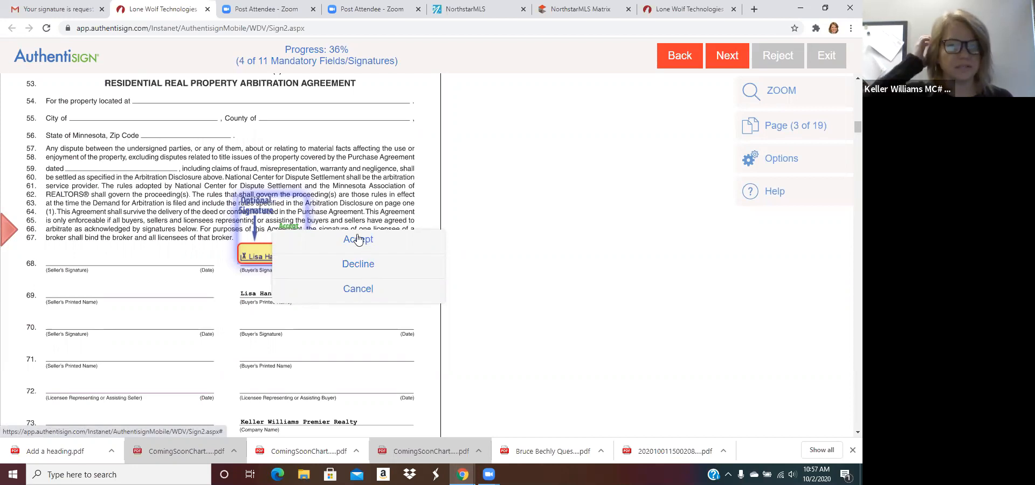
left_click(358, 240)
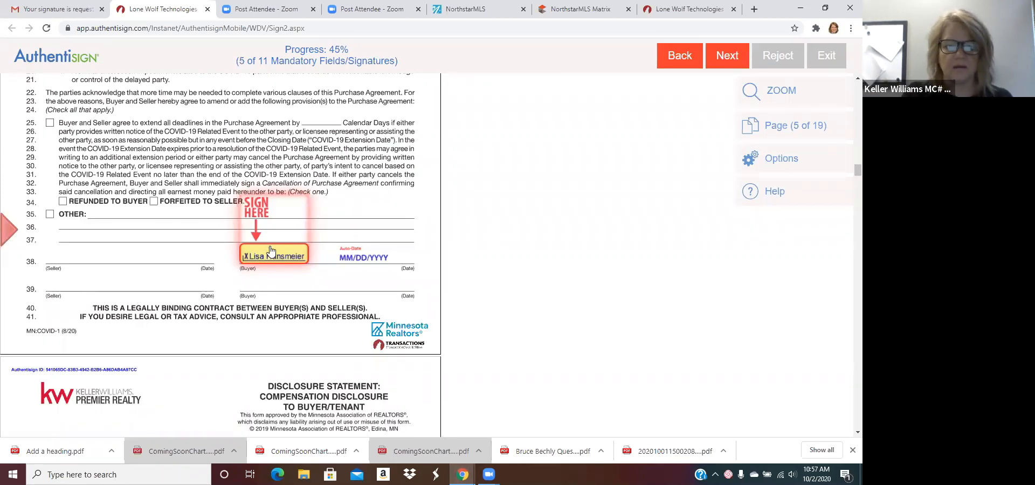
Step: Sign the remaining buyer signature fields through page 19, reaching 11 of 11
left_click(271, 253)
left_click(272, 252)
left_click(271, 250)
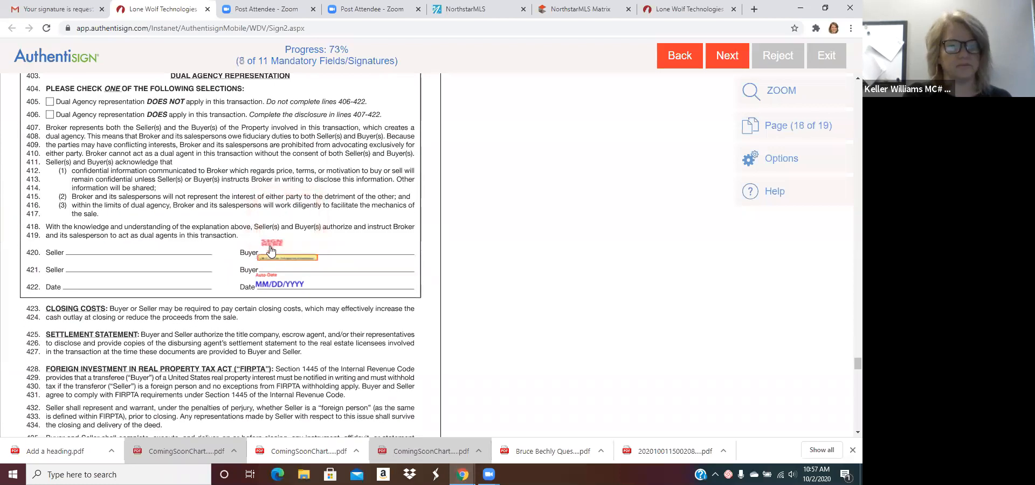
left_click(269, 246)
left_click(326, 246)
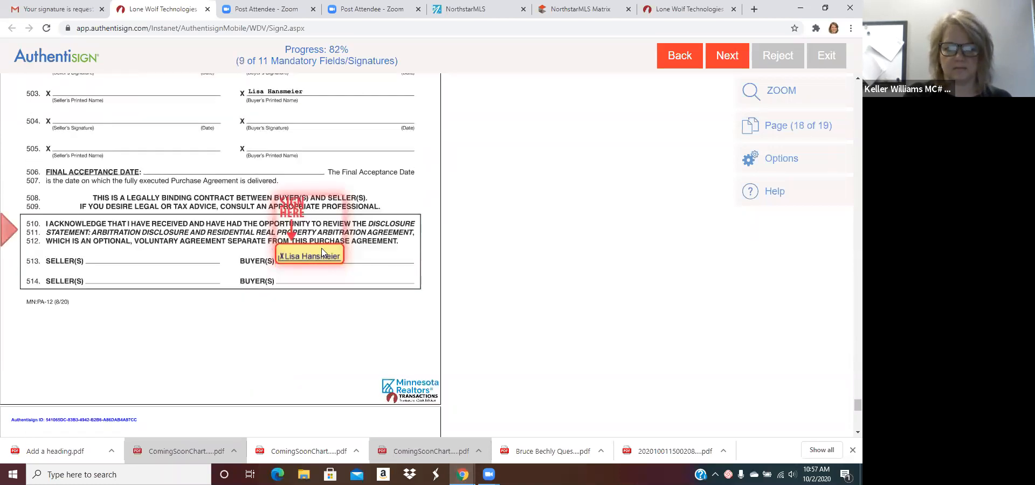
left_click(66, 335)
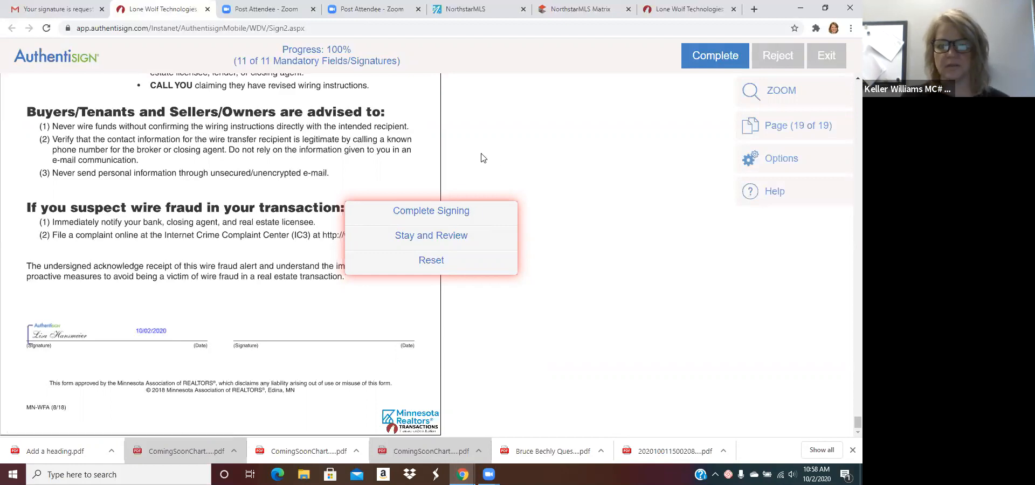
Step: Complete the Test Signing and decline setting a dashboard password
left_click(453, 213)
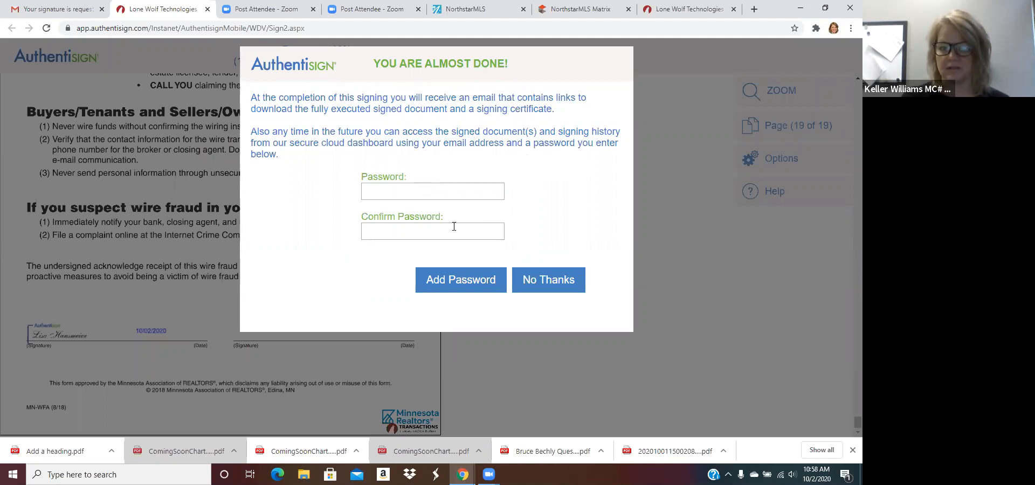
left_click(550, 290)
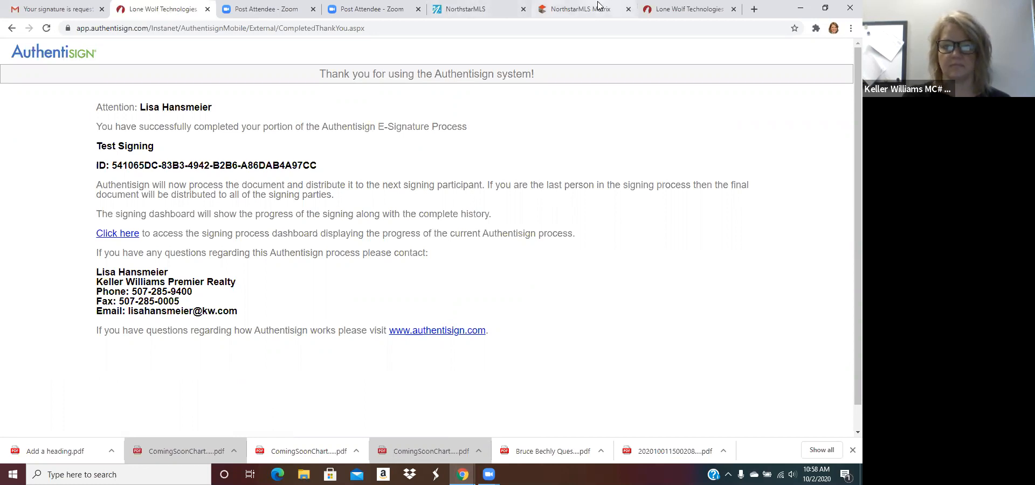
Step: Reload and close the timed-out Authentisign tab, then open Minnesota REALTORS Forms in TransactionDesk
left_click(67, 15)
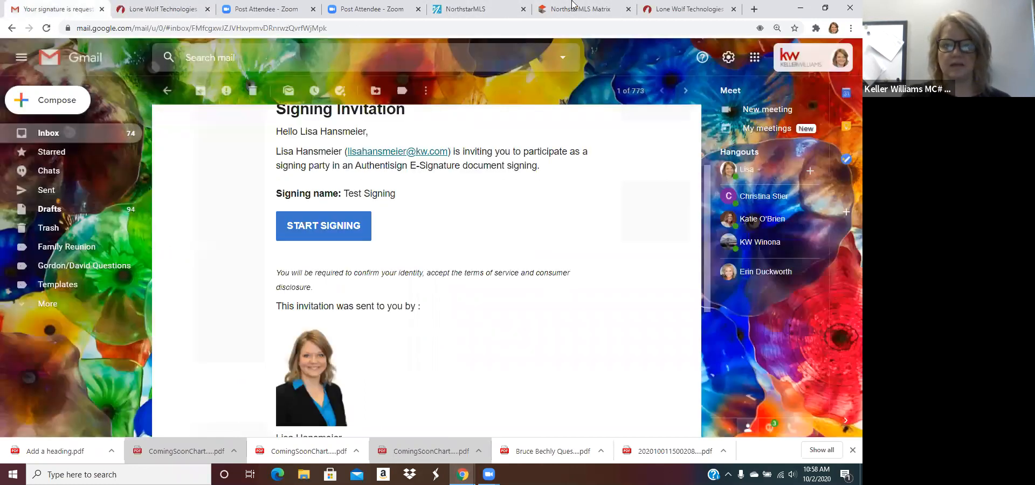
left_click(664, 7)
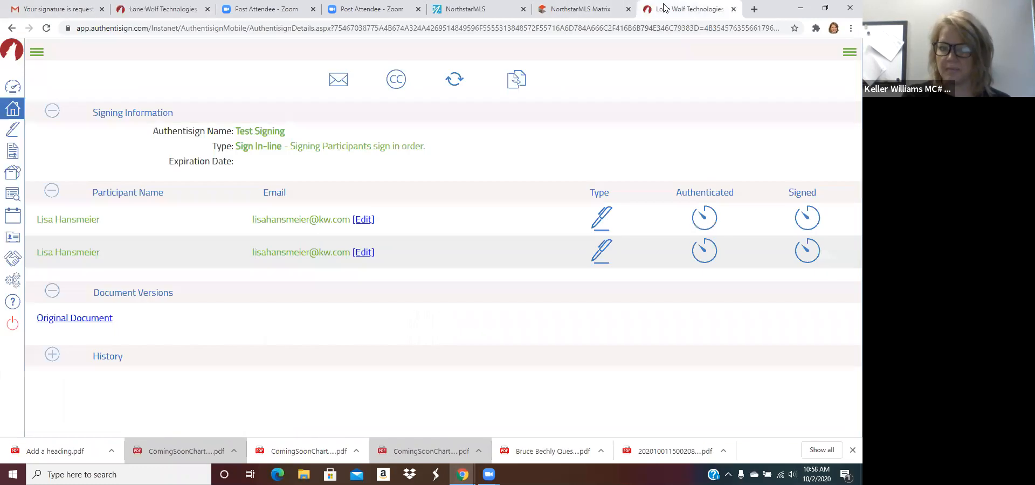
left_click(47, 28)
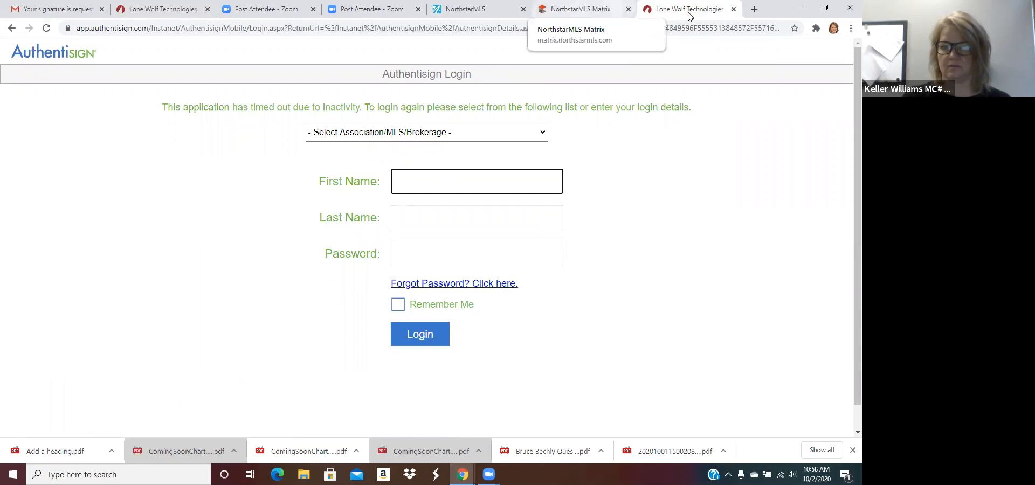
left_click(734, 9)
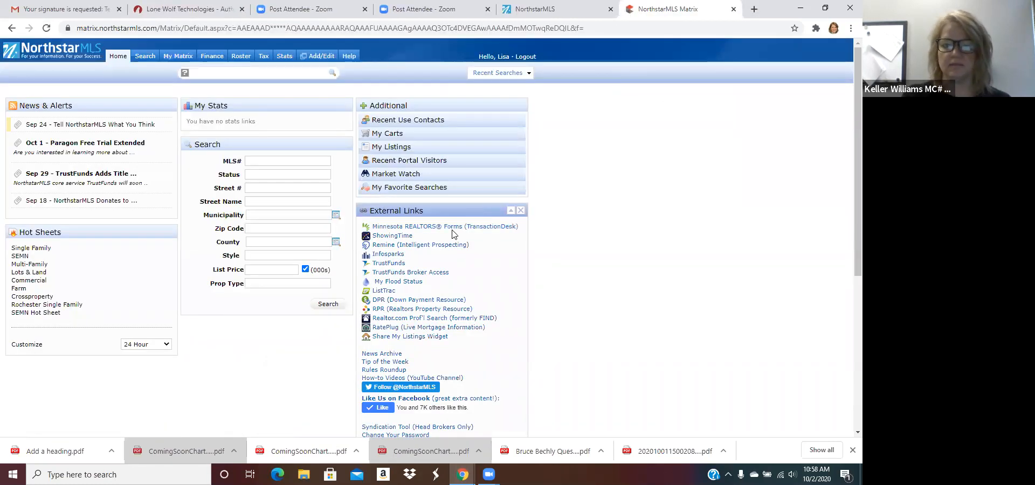
left_click(450, 227)
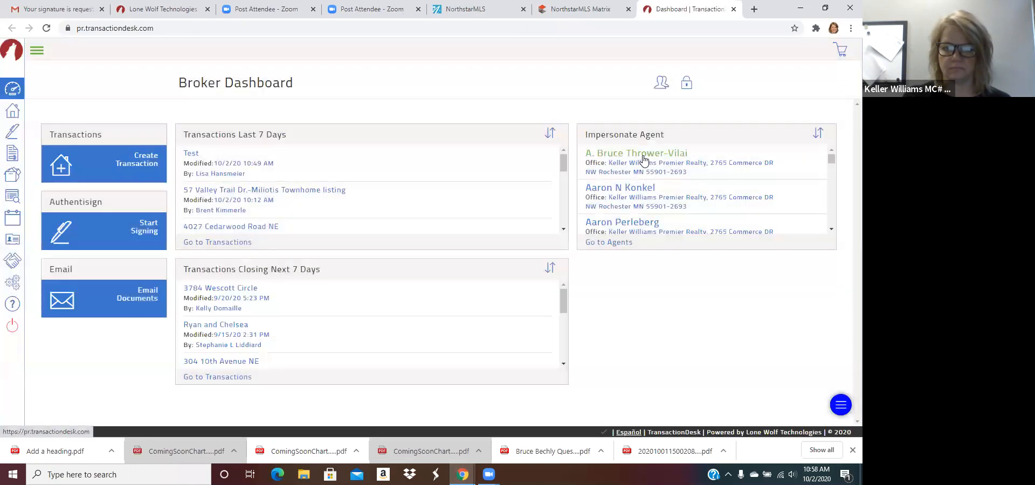
Step: Open Test Signing from the Signings list: first participant signed, second still pending
left_click(18, 138)
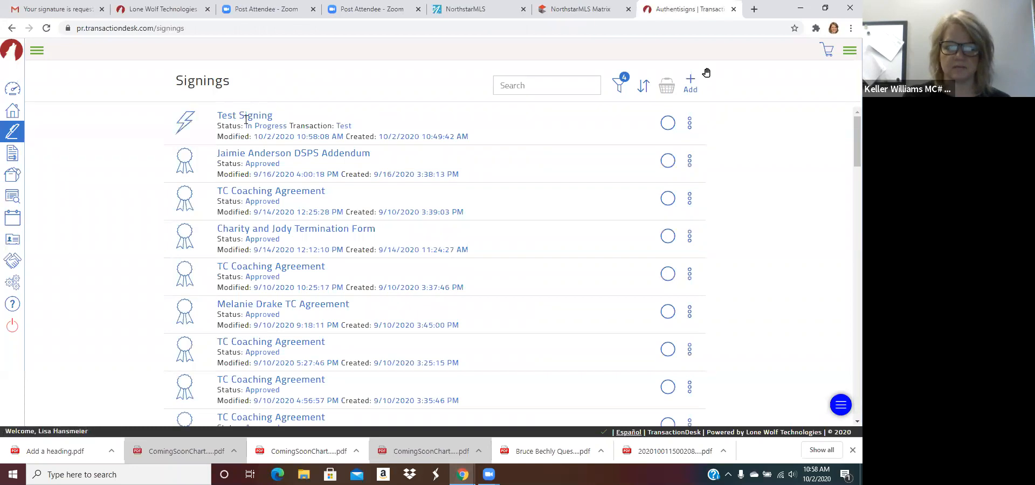
left_click(242, 119)
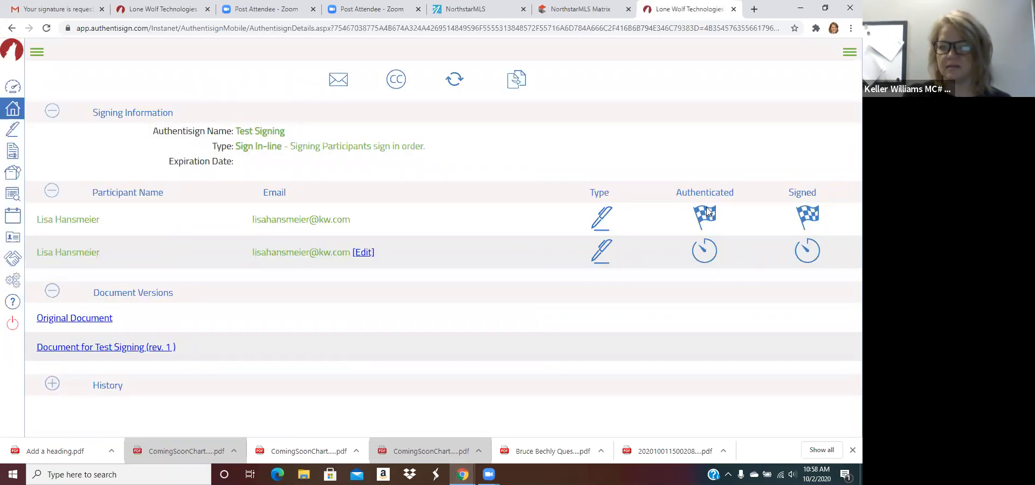
mouse_move(707, 212)
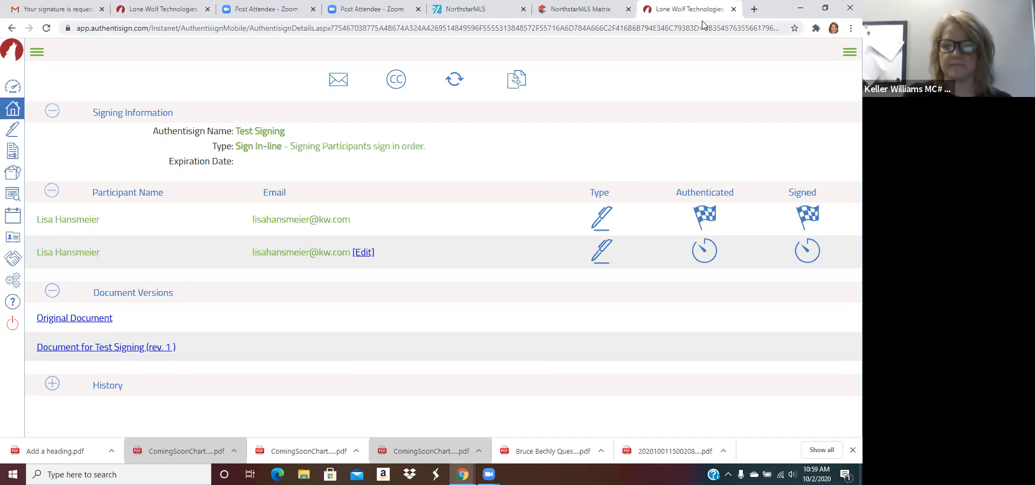
Step: Refresh Gmail, read the 'Signing updated: Test Signing' notice, then return to the refreshed inbox
left_click(44, 8)
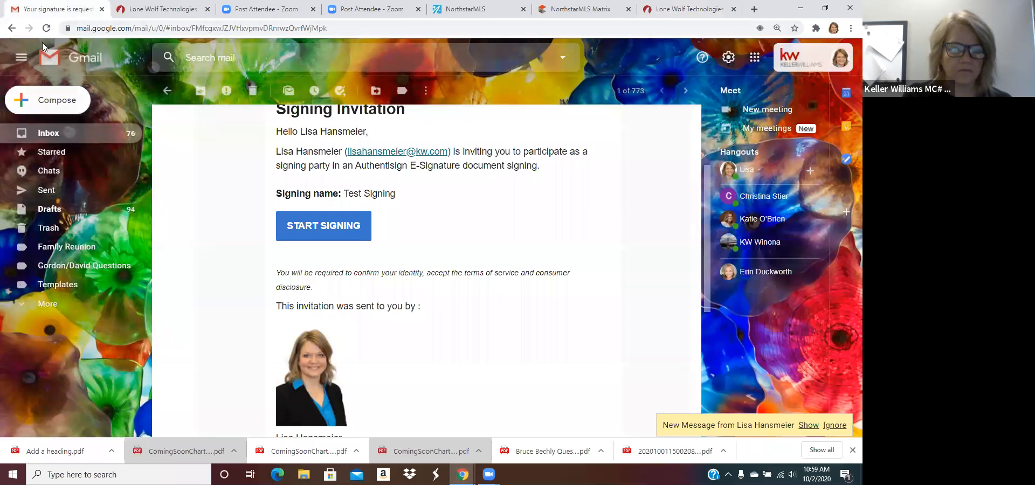
left_click(46, 29)
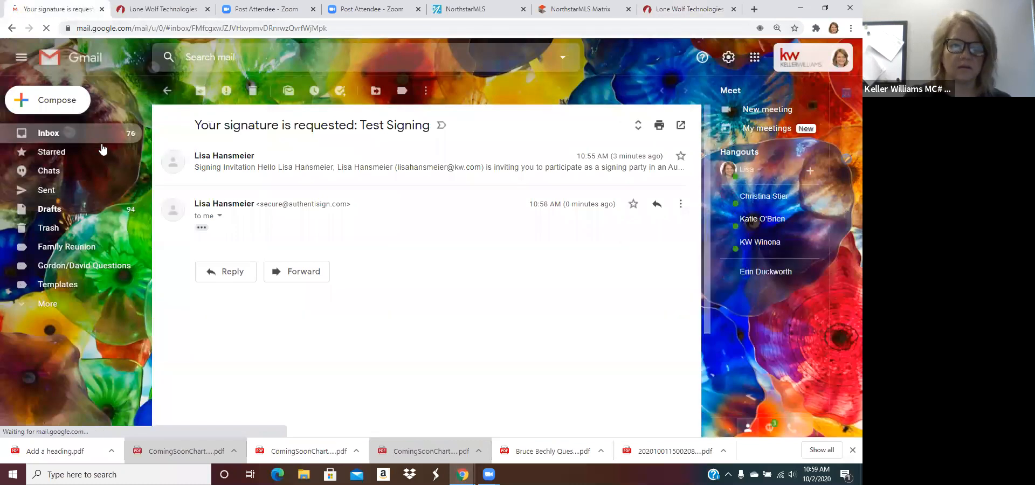
left_click(90, 137)
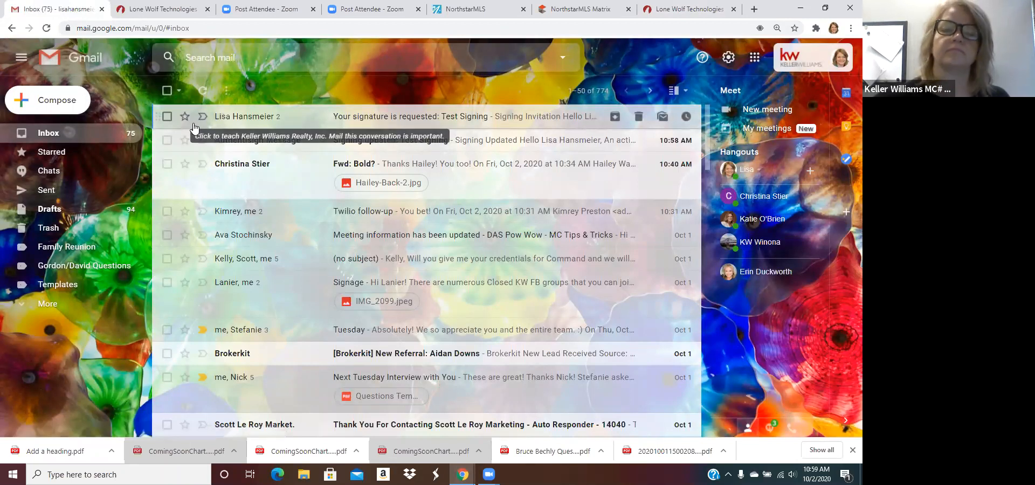
left_click(46, 28)
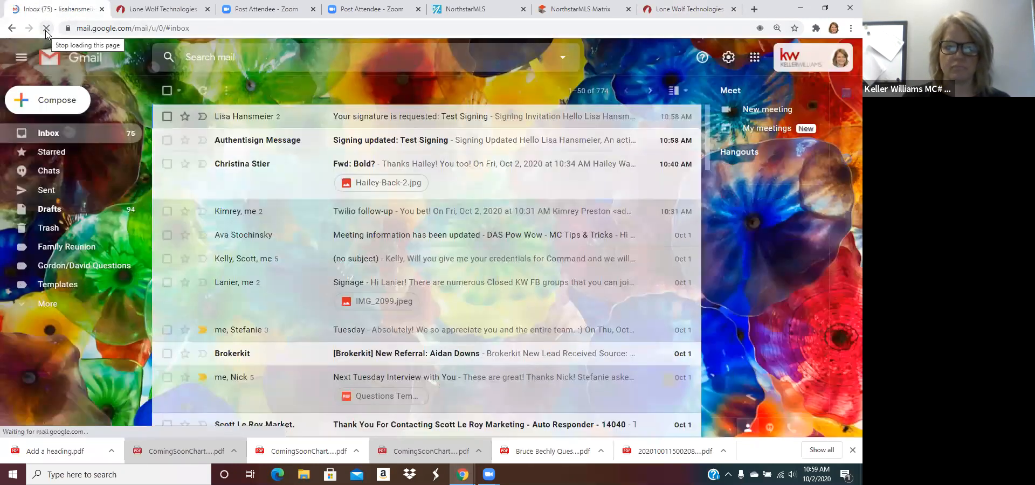
left_click(293, 141)
scroll(302, 197, "down", 2)
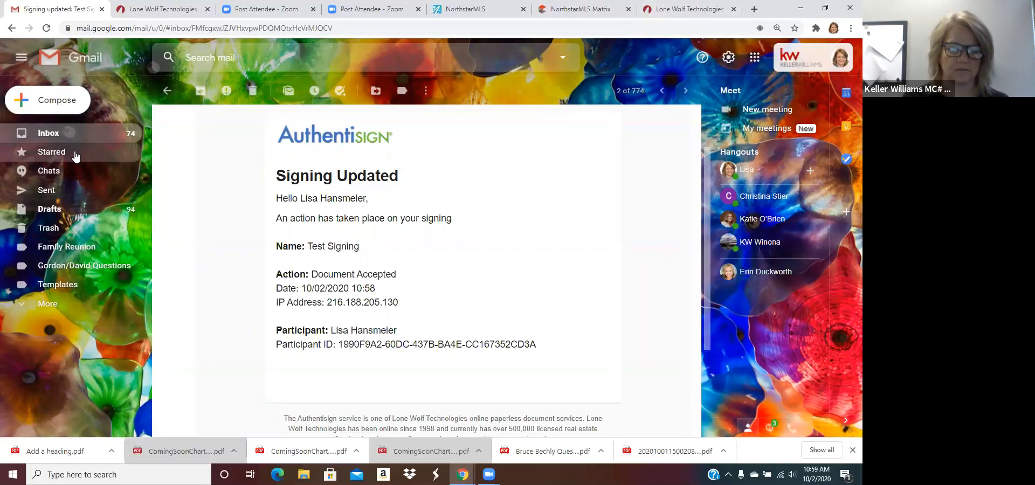
left_click(68, 136)
left_click(47, 30)
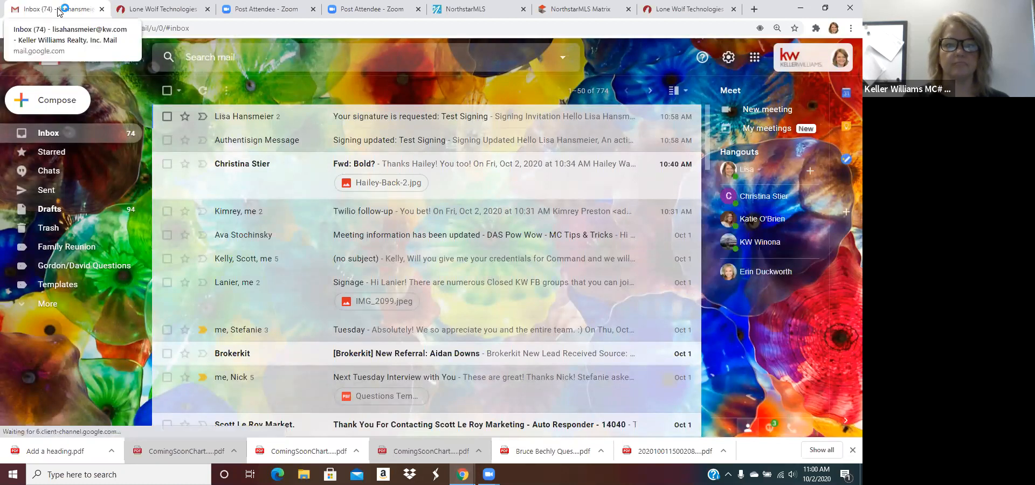
left_click(47, 28)
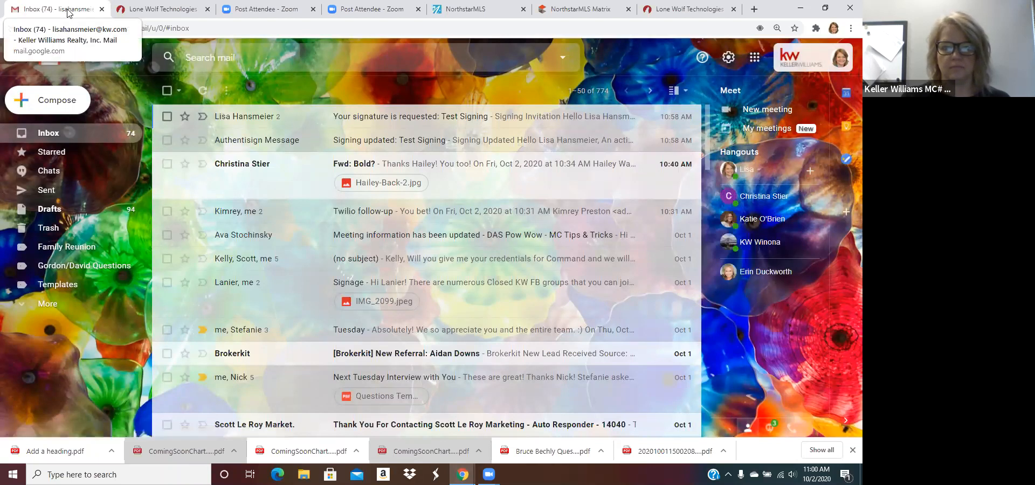
Step: In a new tab, switch to the other Google account and open its Gmail inbox
left_click(755, 10)
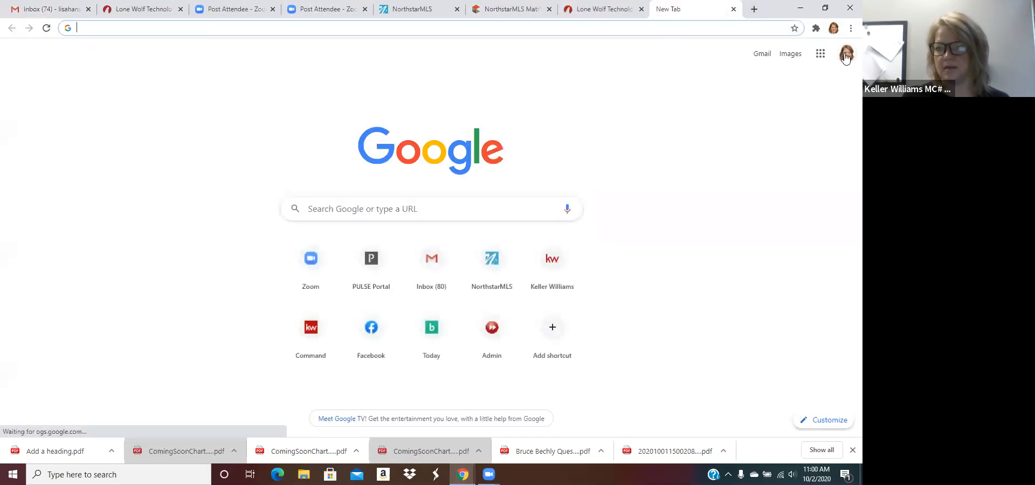
left_click(846, 54)
left_click(747, 231)
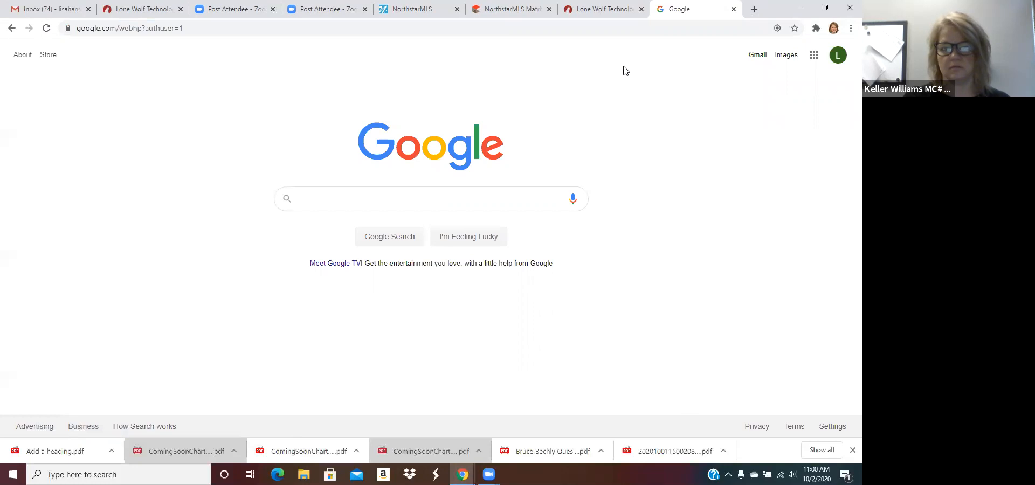
left_click(757, 57)
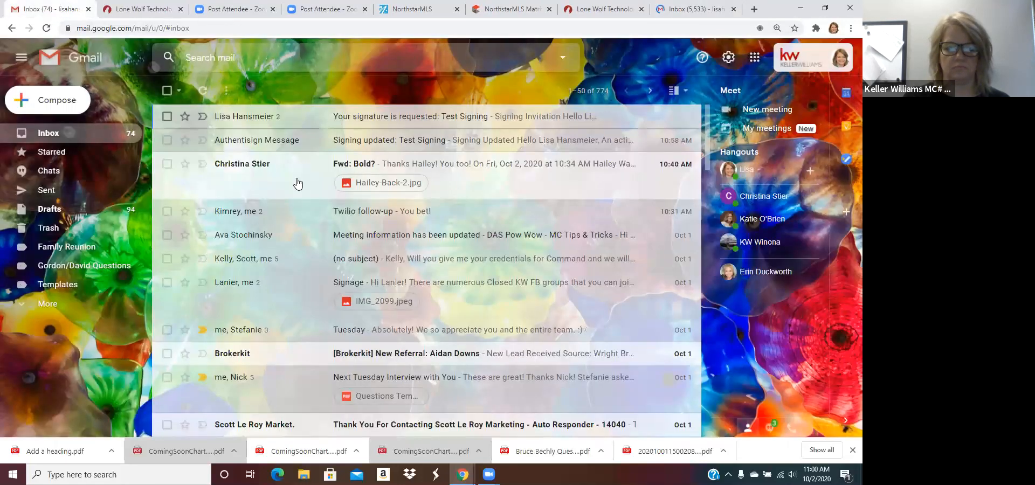
left_click(44, 31)
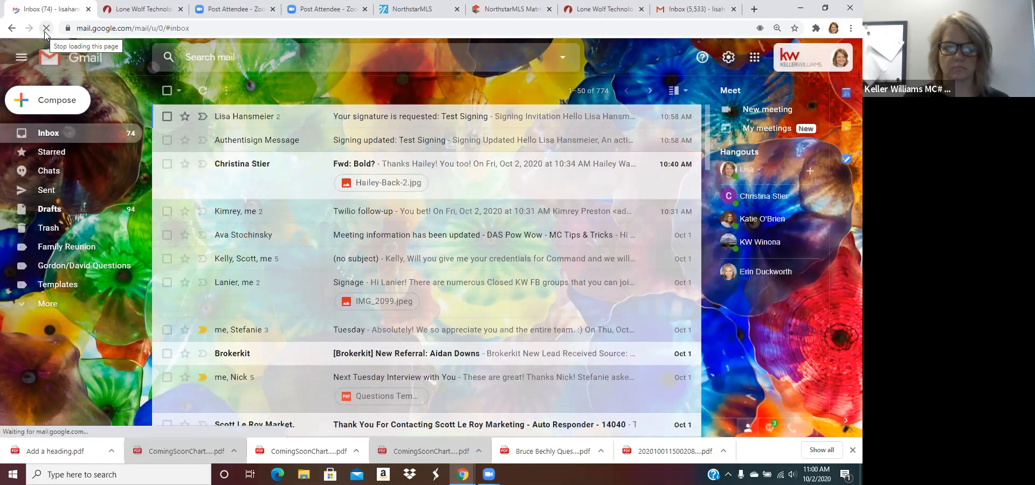
Step: Glance at the signing details tab, then reload the main Gmail inbox
left_click(424, 8)
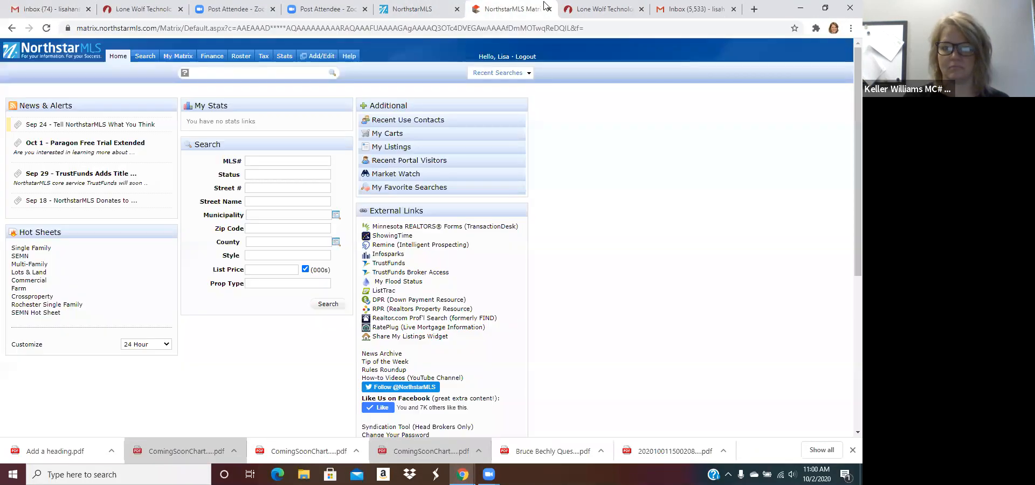
left_click(603, 9)
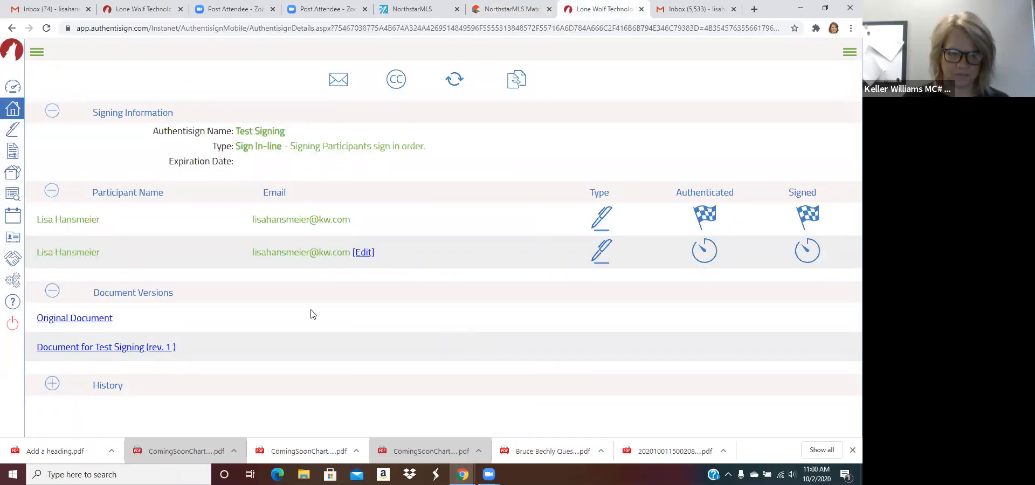
left_click(61, 11)
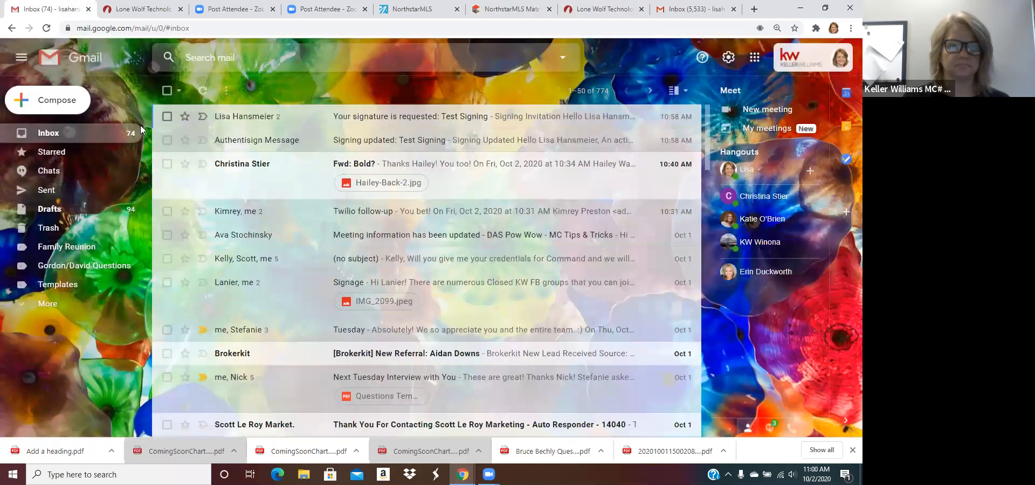
left_click(47, 28)
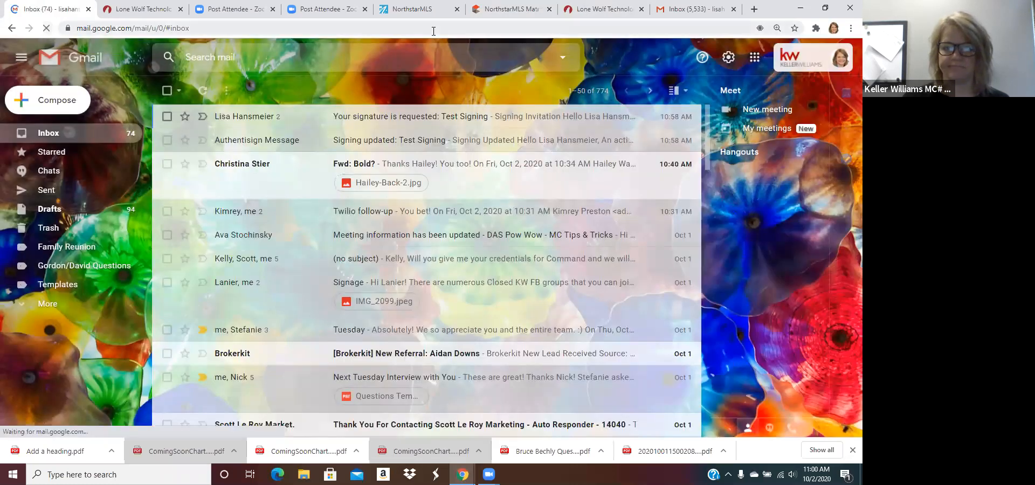
Step: Close the second account's inbox tab, refresh the main inbox, and go to NorthstarMLS Matrix
left_click(734, 9)
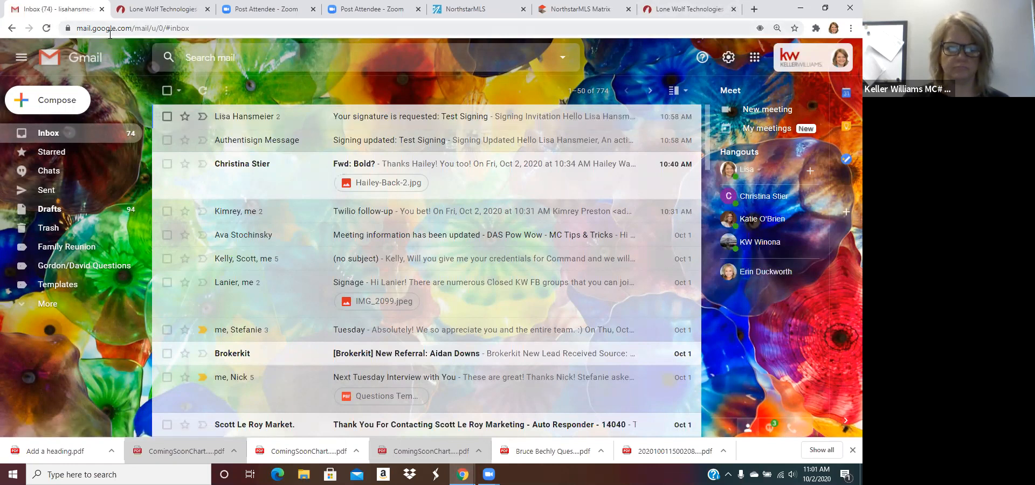
left_click(47, 29)
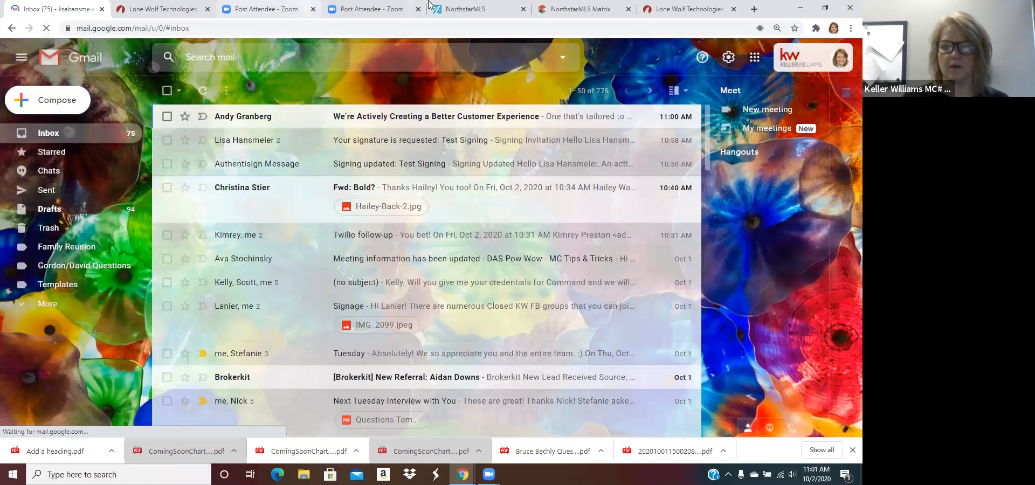
left_click(180, 10)
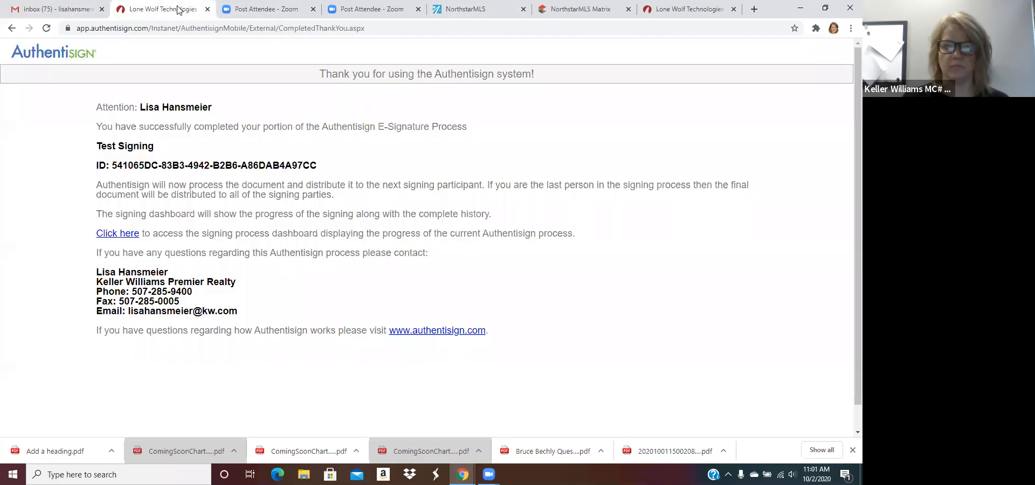
left_click(587, 7)
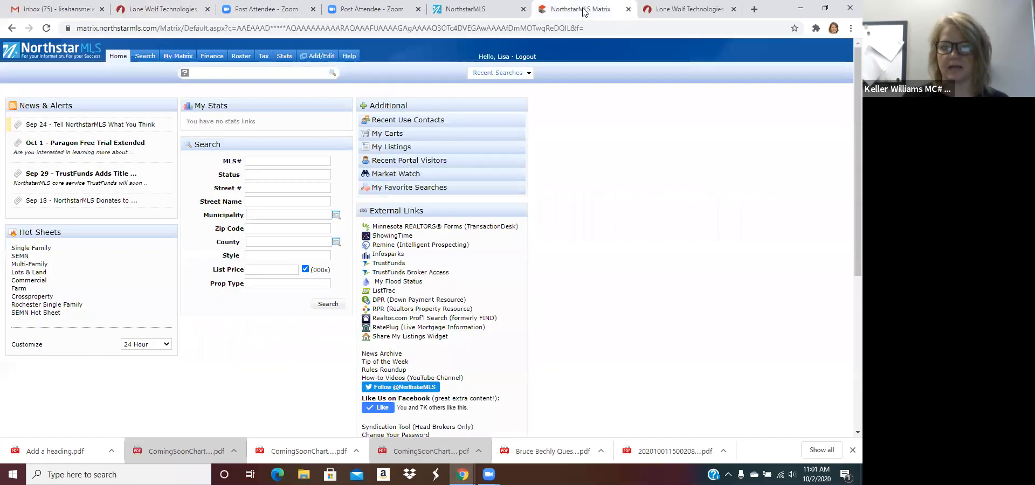
Step: Switch to the Test Signing details showing Original Document and Document for Test Signing (rev. 1)
left_click(684, 11)
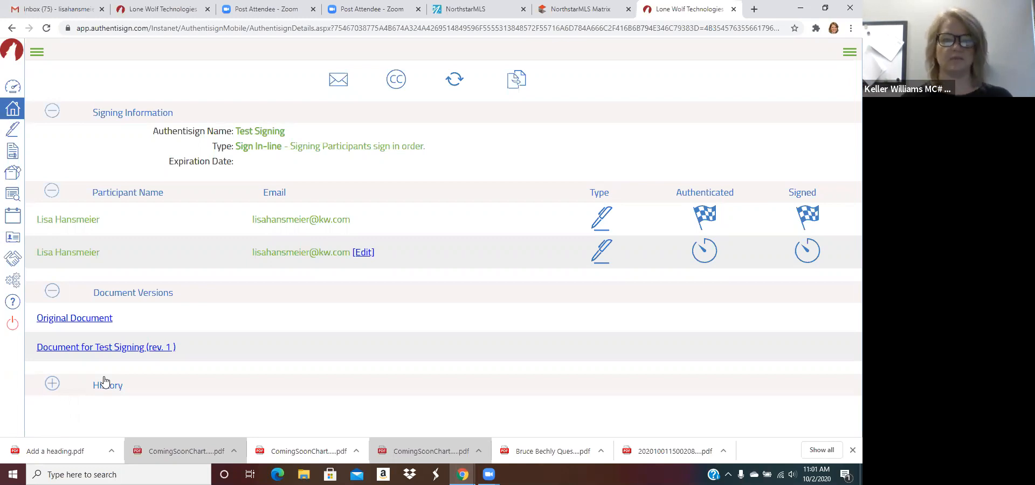
Step: Refresh the Gmail inbox twice to check for new mail
left_click(44, 9)
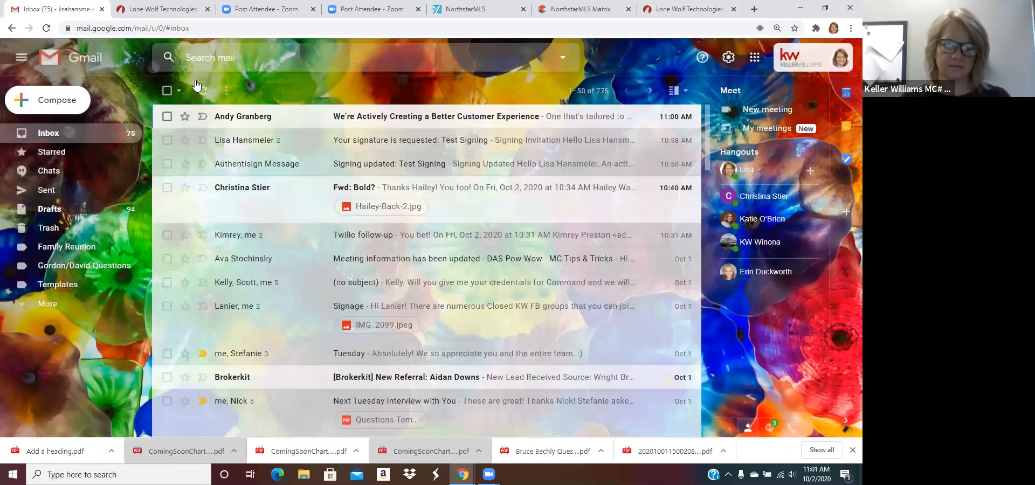
left_click(46, 30)
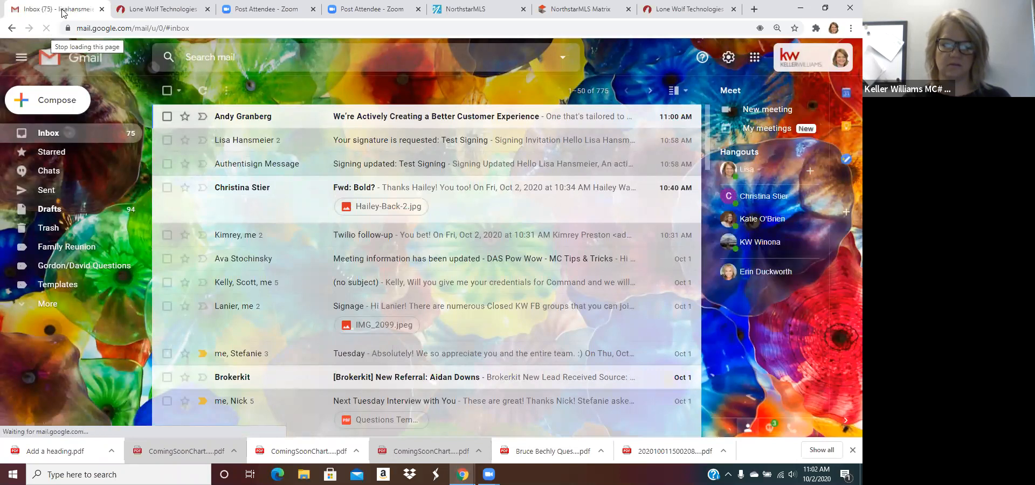
left_click(47, 29)
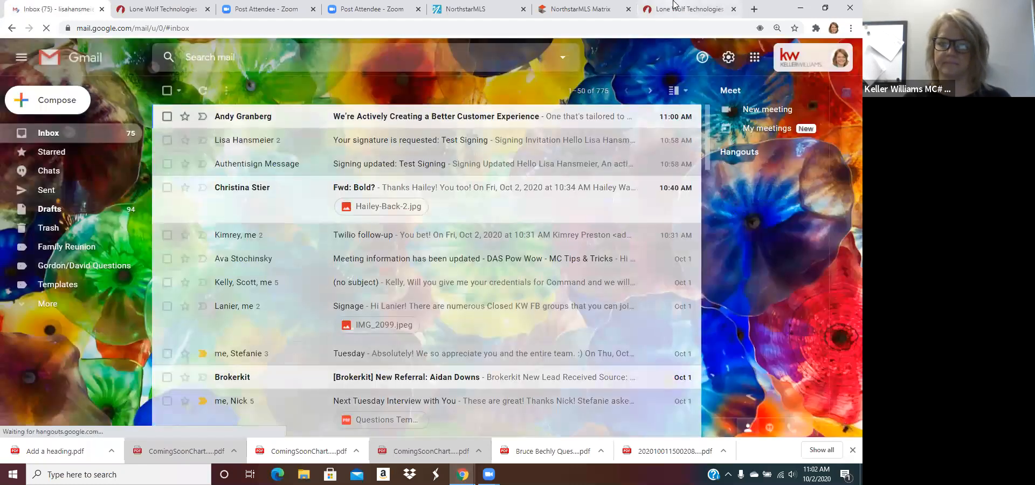
Step: Replace the second participant's email with their Gmail address and save the participant
left_click(675, 8)
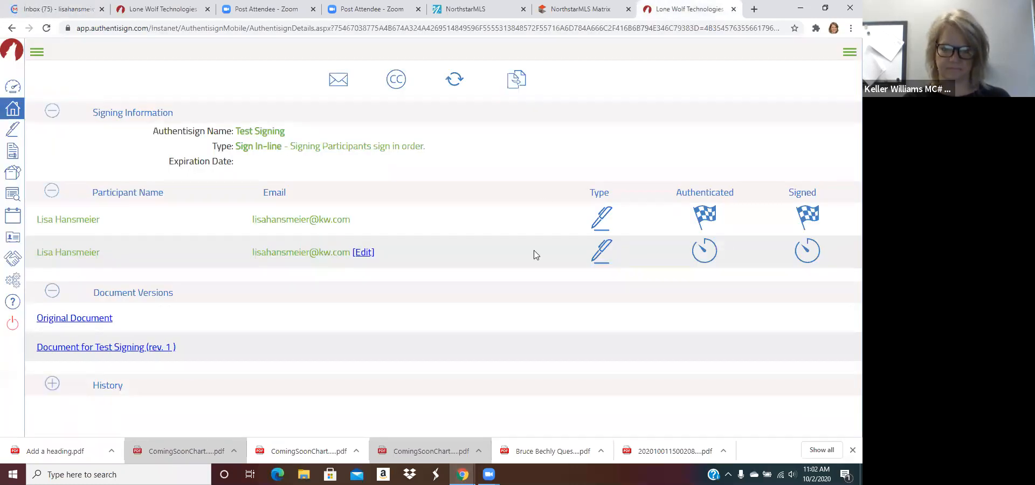
left_click(364, 253)
left_click_drag(463, 143, 358, 144)
key("BackSpace")
type("00@gmail.com")
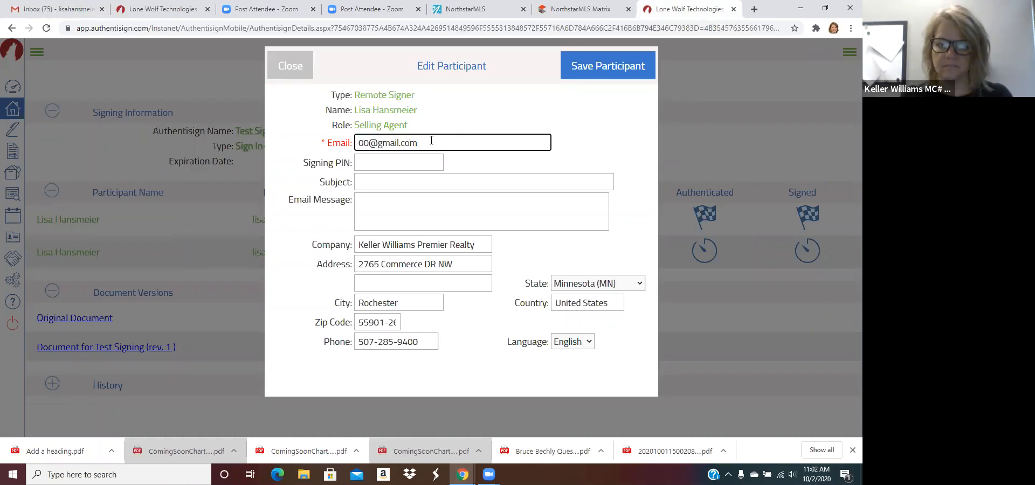
key("ctrl+a")
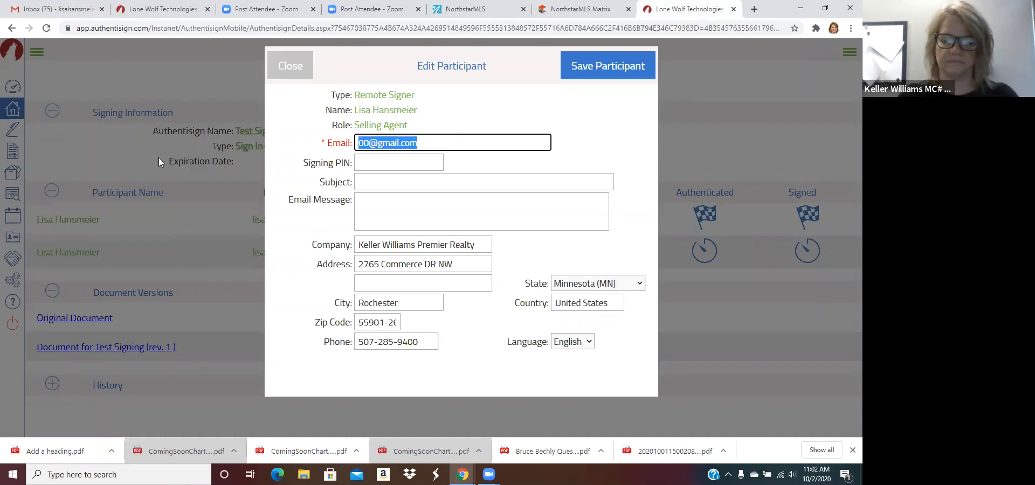
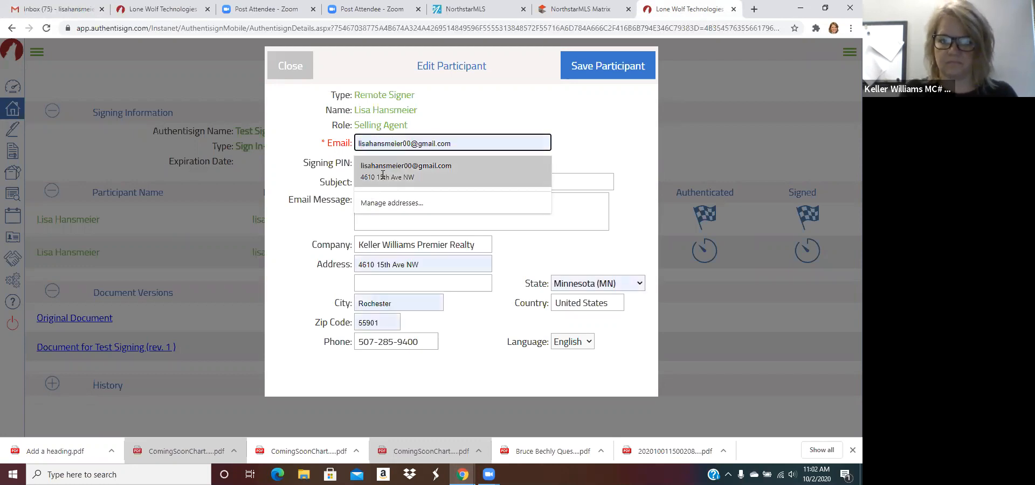
left_click(383, 172)
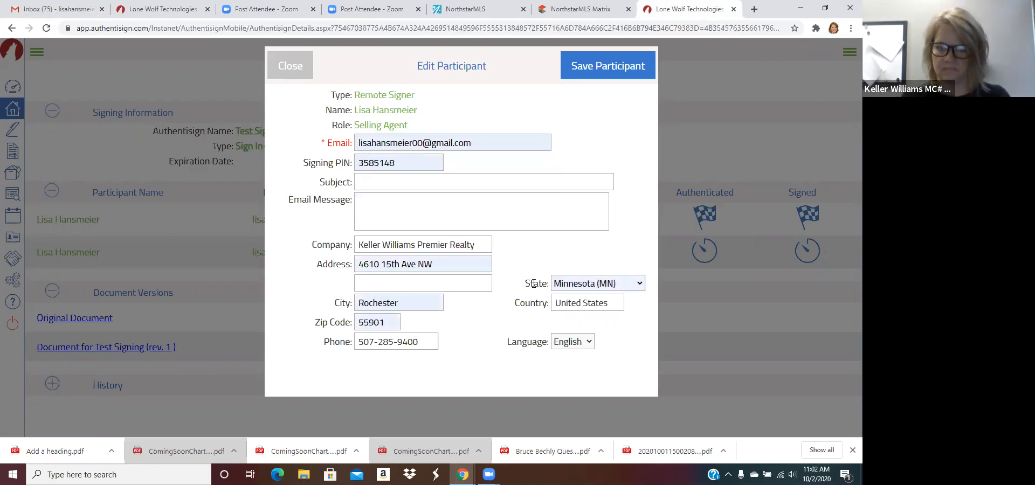
left_click(607, 62)
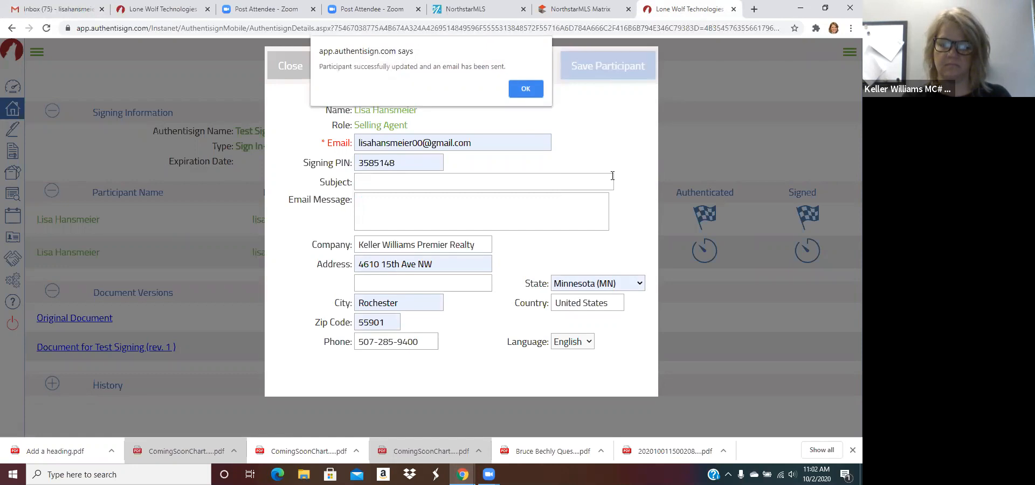
left_click(526, 92)
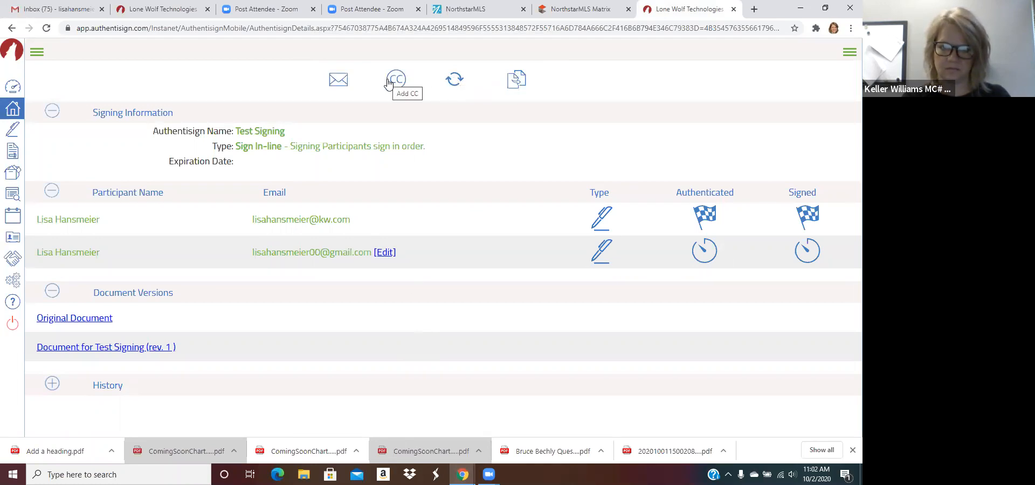
Step: Re-send the Test Signing invitation and confirm, then return to Gmail
left_click(338, 84)
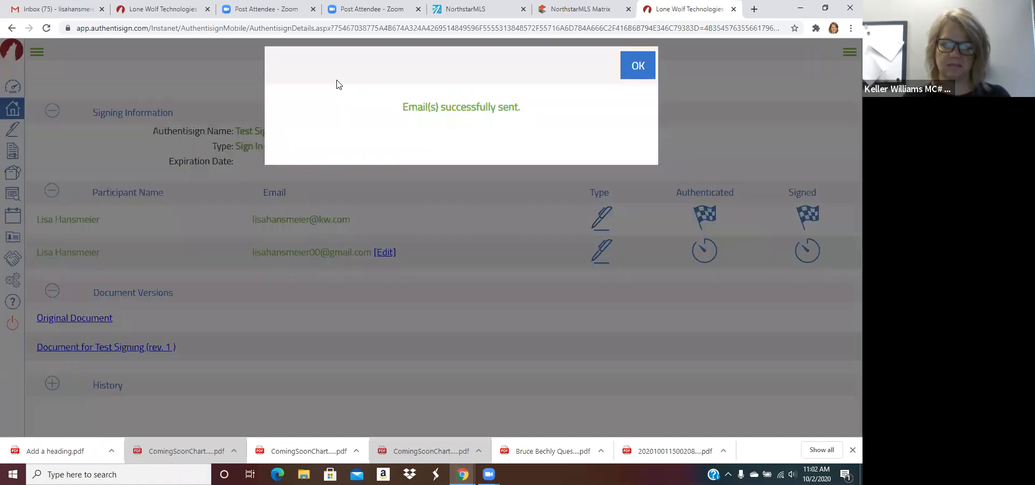
left_click(642, 66)
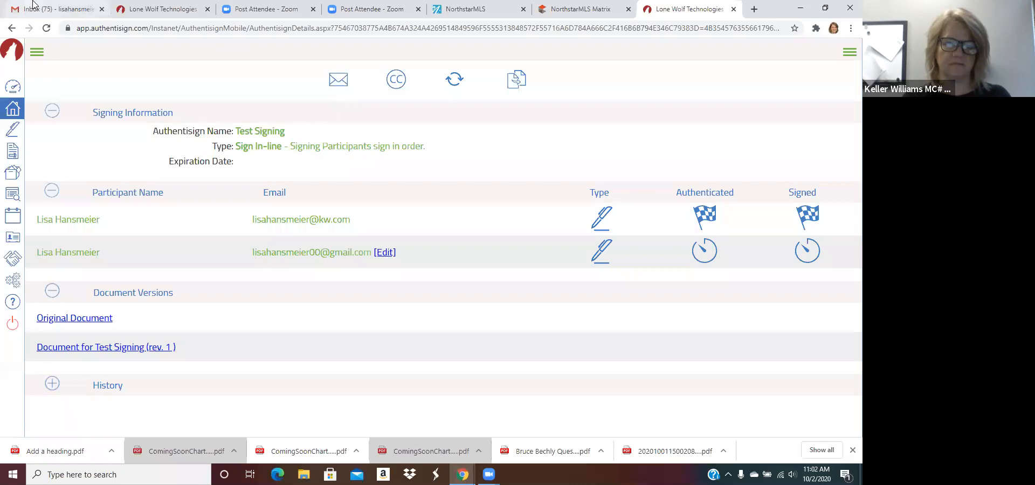
left_click(15, 7)
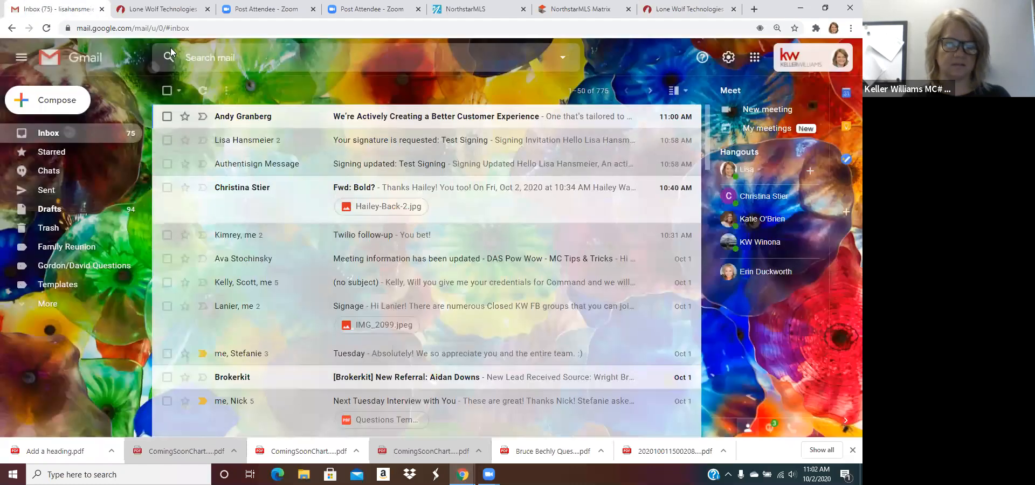
Step: Open the personal Google account's Gmail inbox in a new tab and refresh it
left_click(45, 31)
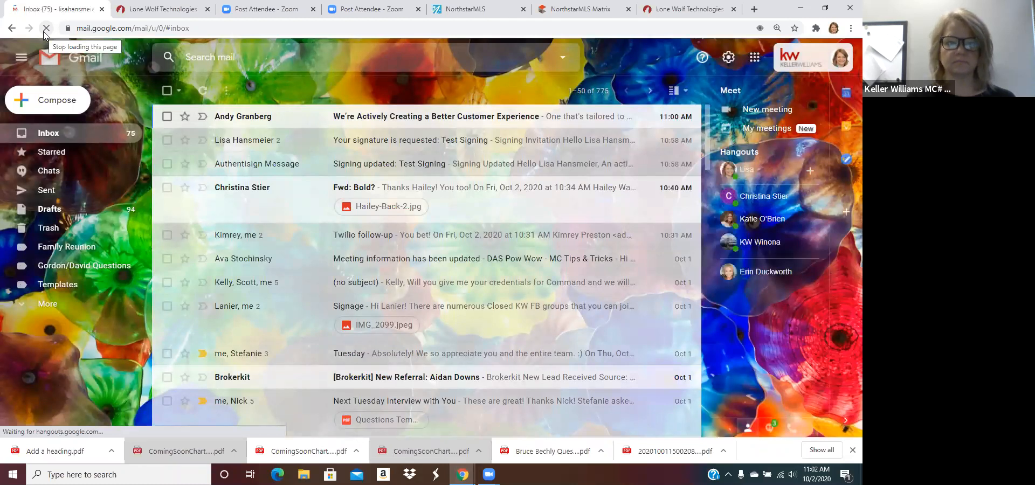
left_click(754, 10)
left_click(846, 53)
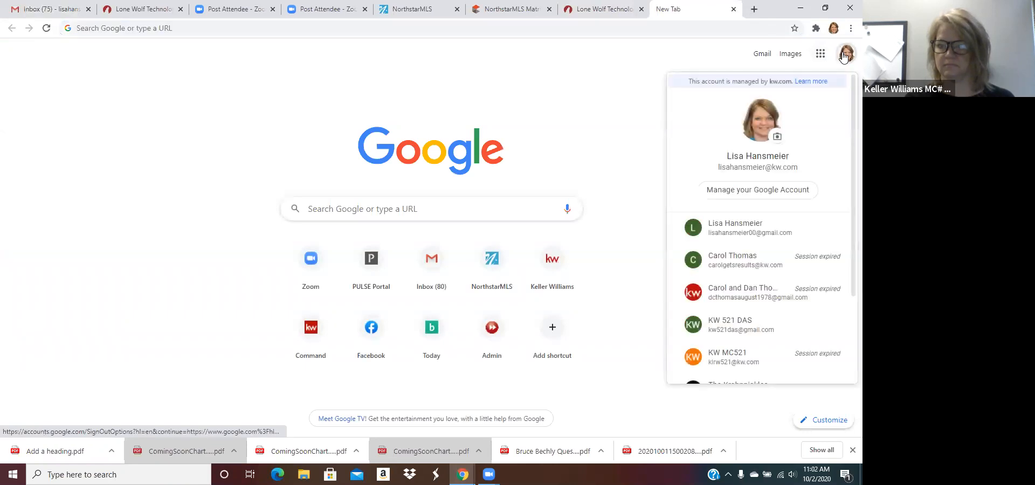
left_click(754, 229)
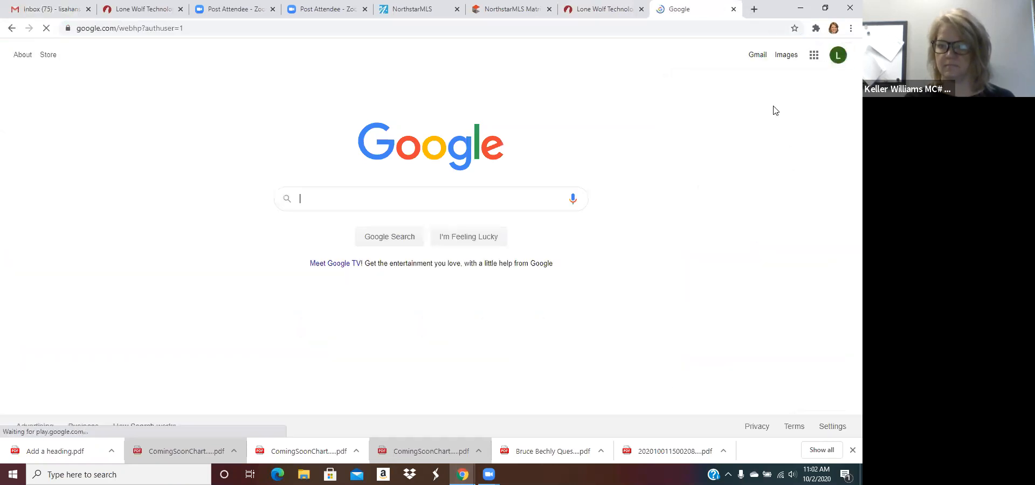
left_click(760, 59)
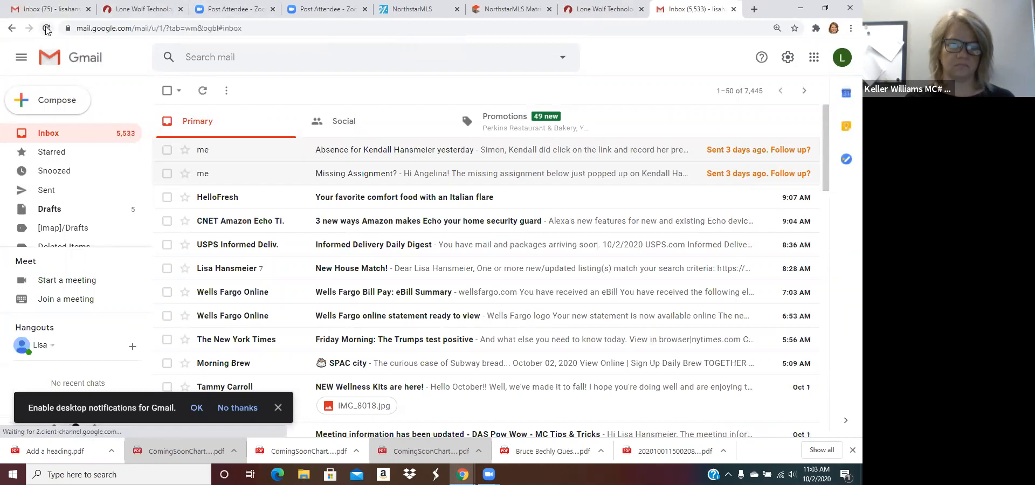
left_click(47, 29)
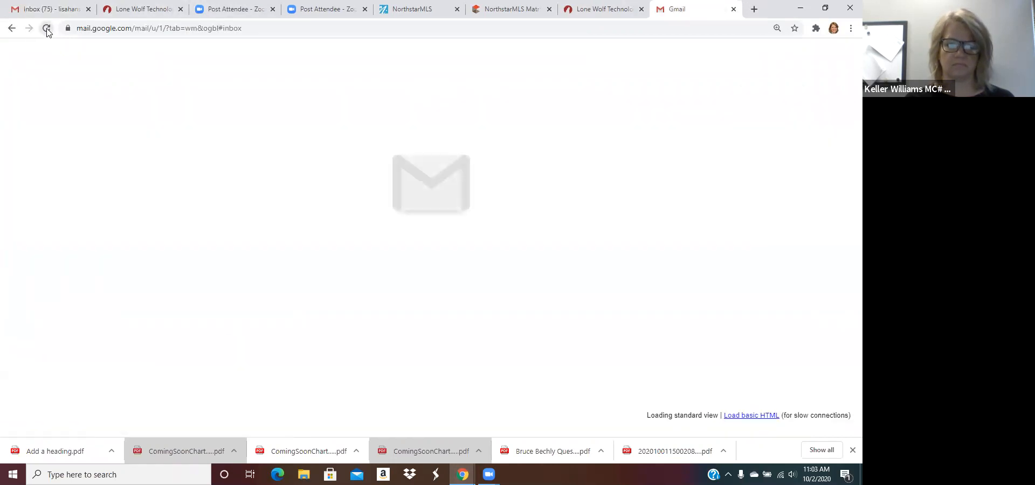
Step: Recheck both Gmail inboxes for the invitation, then return to the Authentisign signing details
left_click(59, 13)
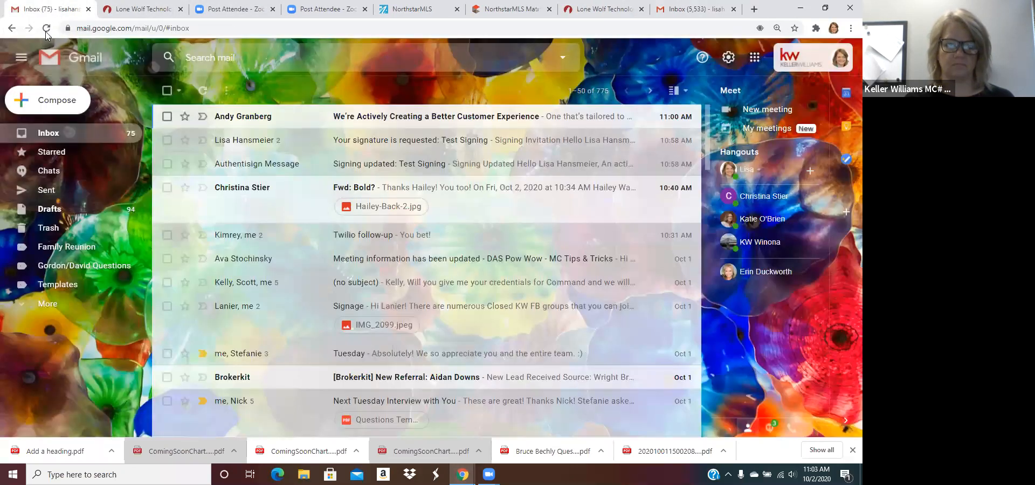
left_click(45, 28)
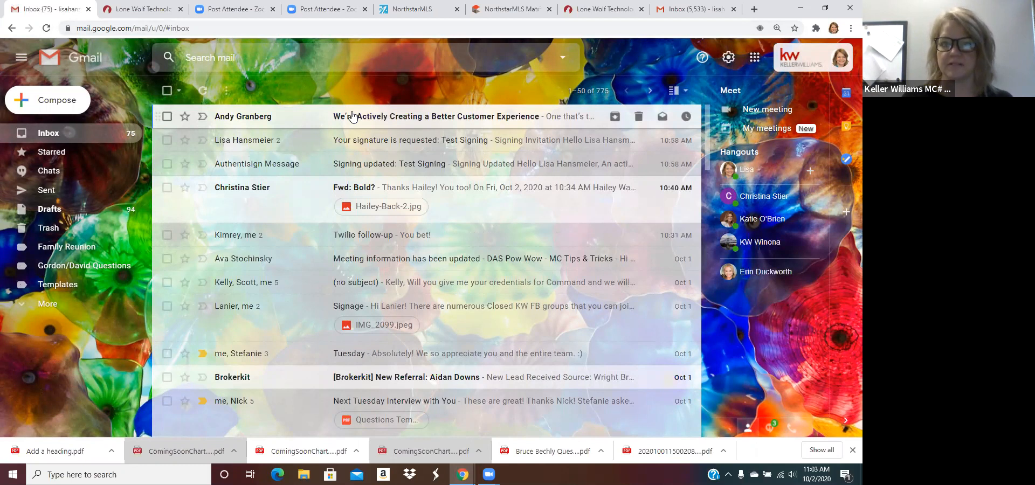
left_click(677, 8)
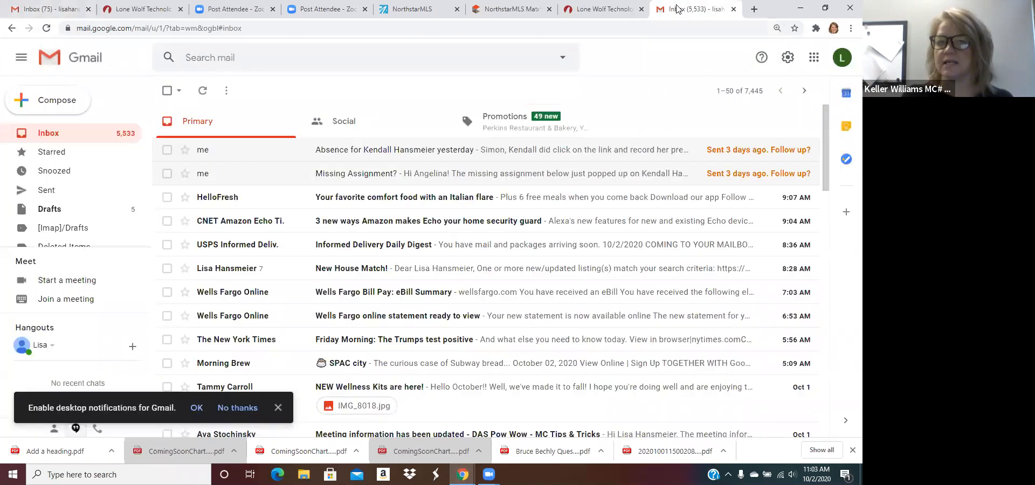
left_click(595, 10)
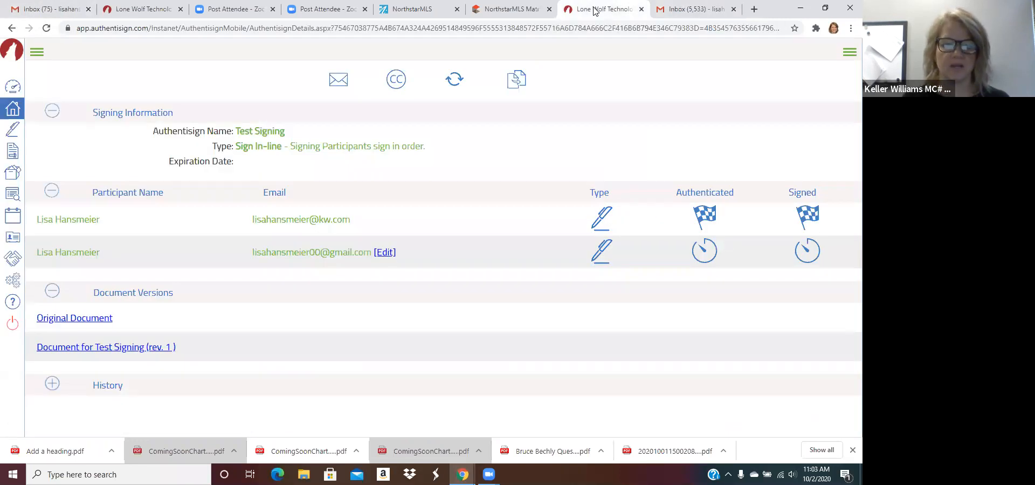